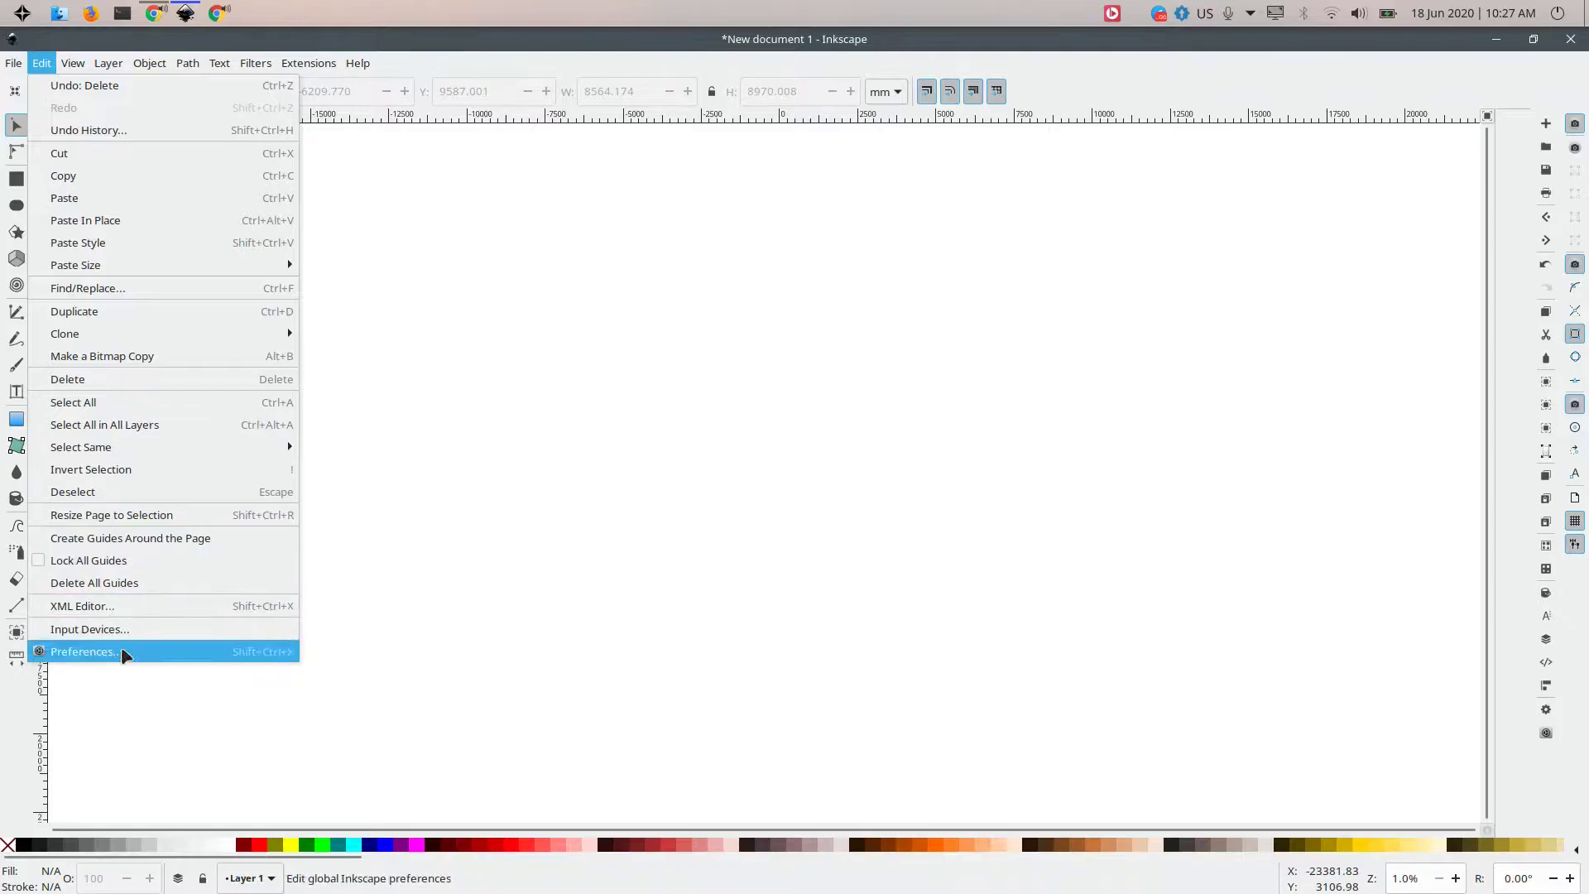
Step: Open the preferences and look through the Tools, Interface, Behavior and Input/Output categories
{"action": "left_click", "coordinate": [76, 649]}
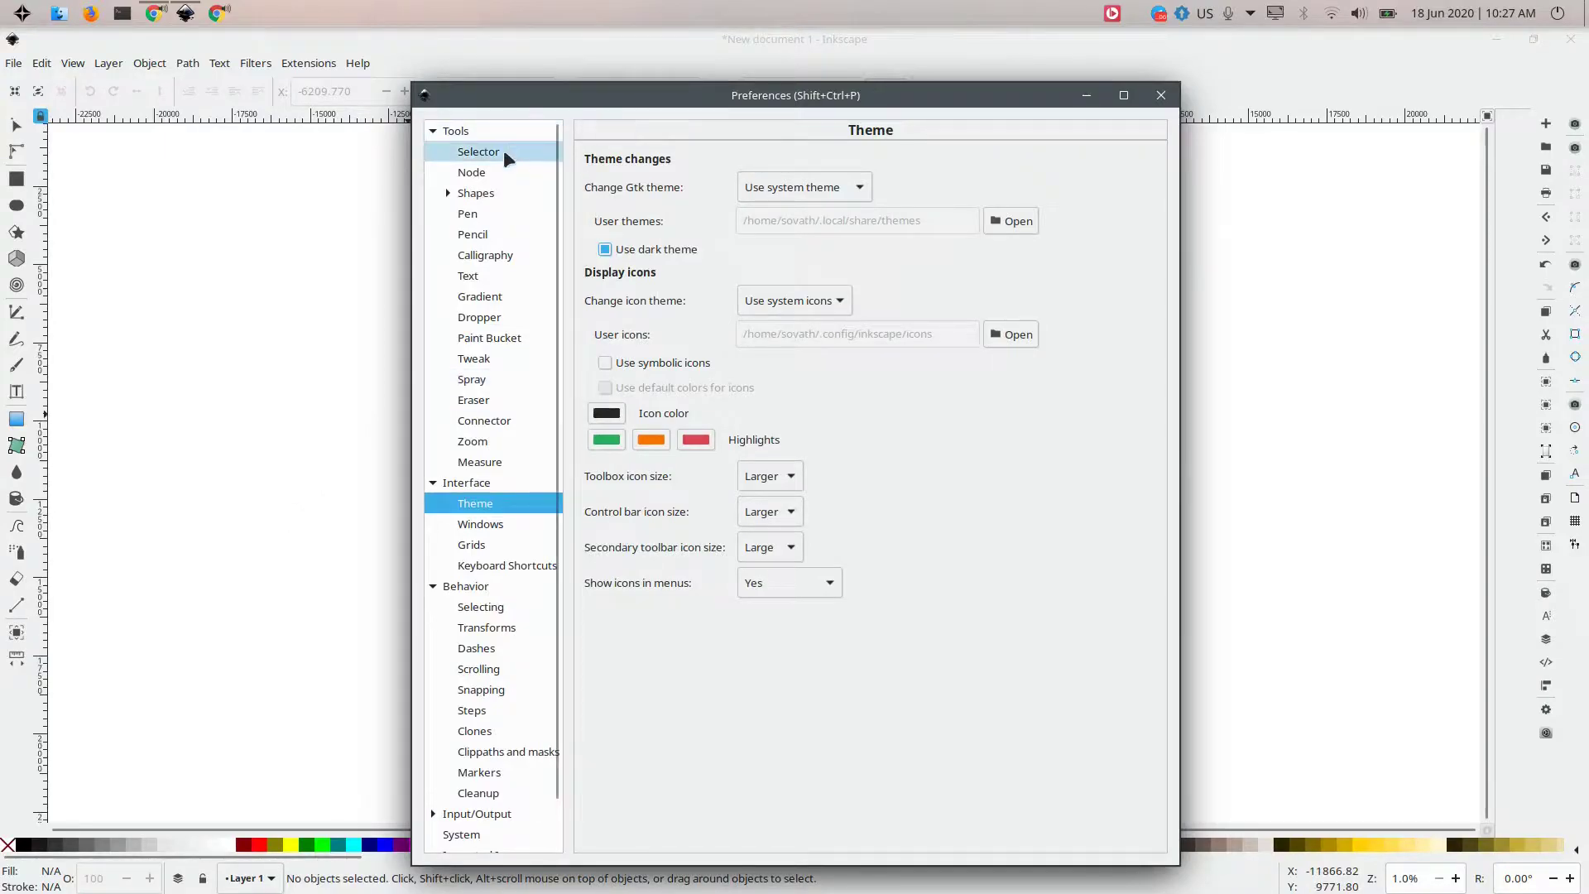
{"action": "double_click", "coordinate": [449, 483]}
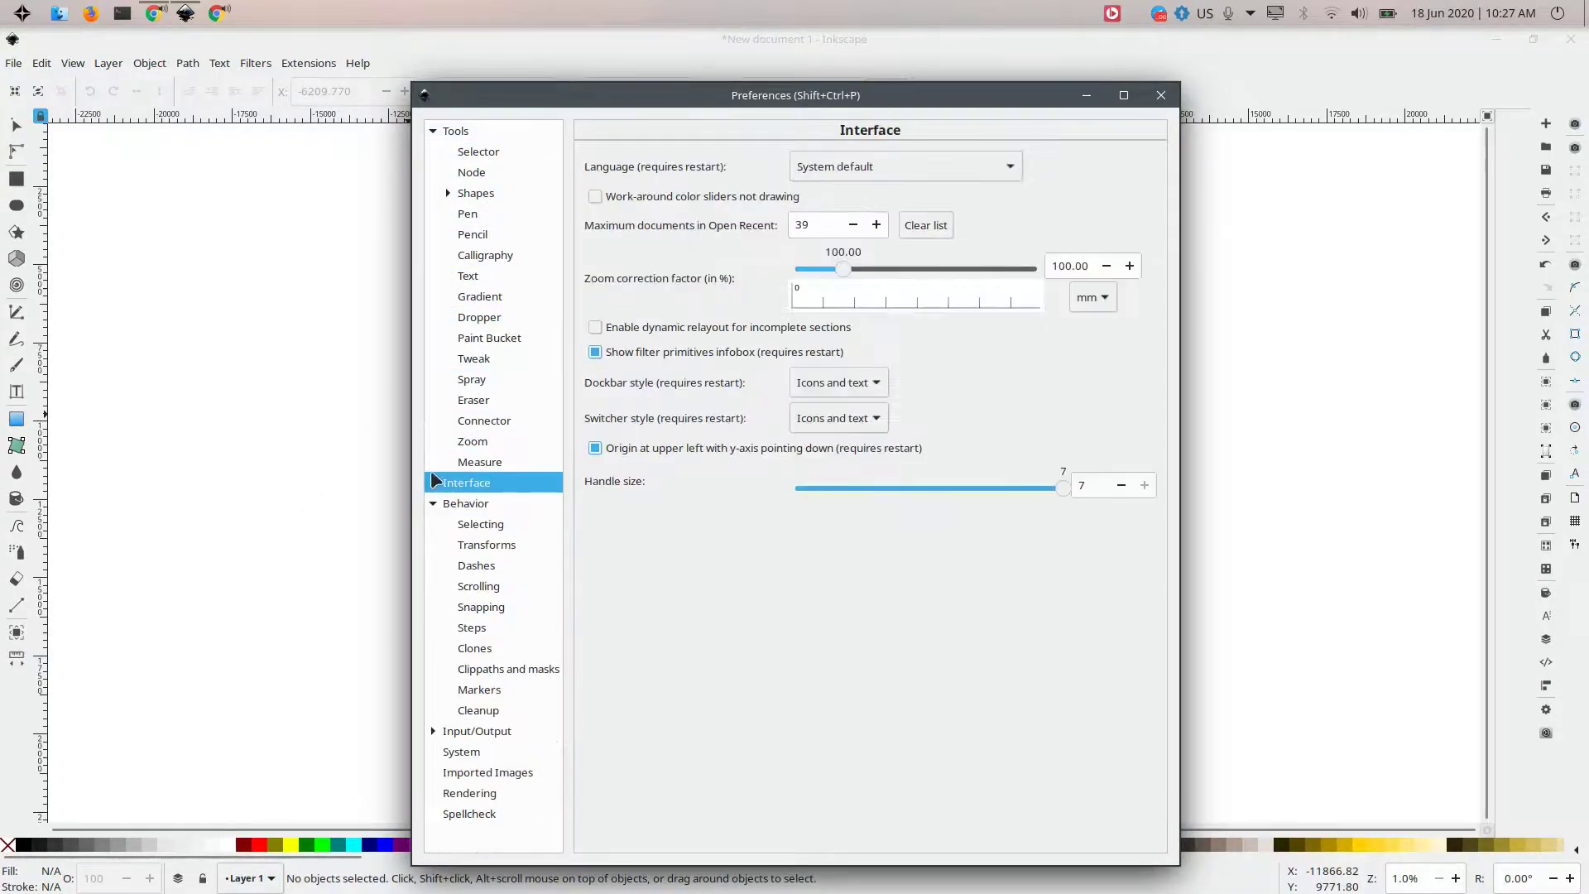
{"action": "left_click", "coordinate": [434, 133]}
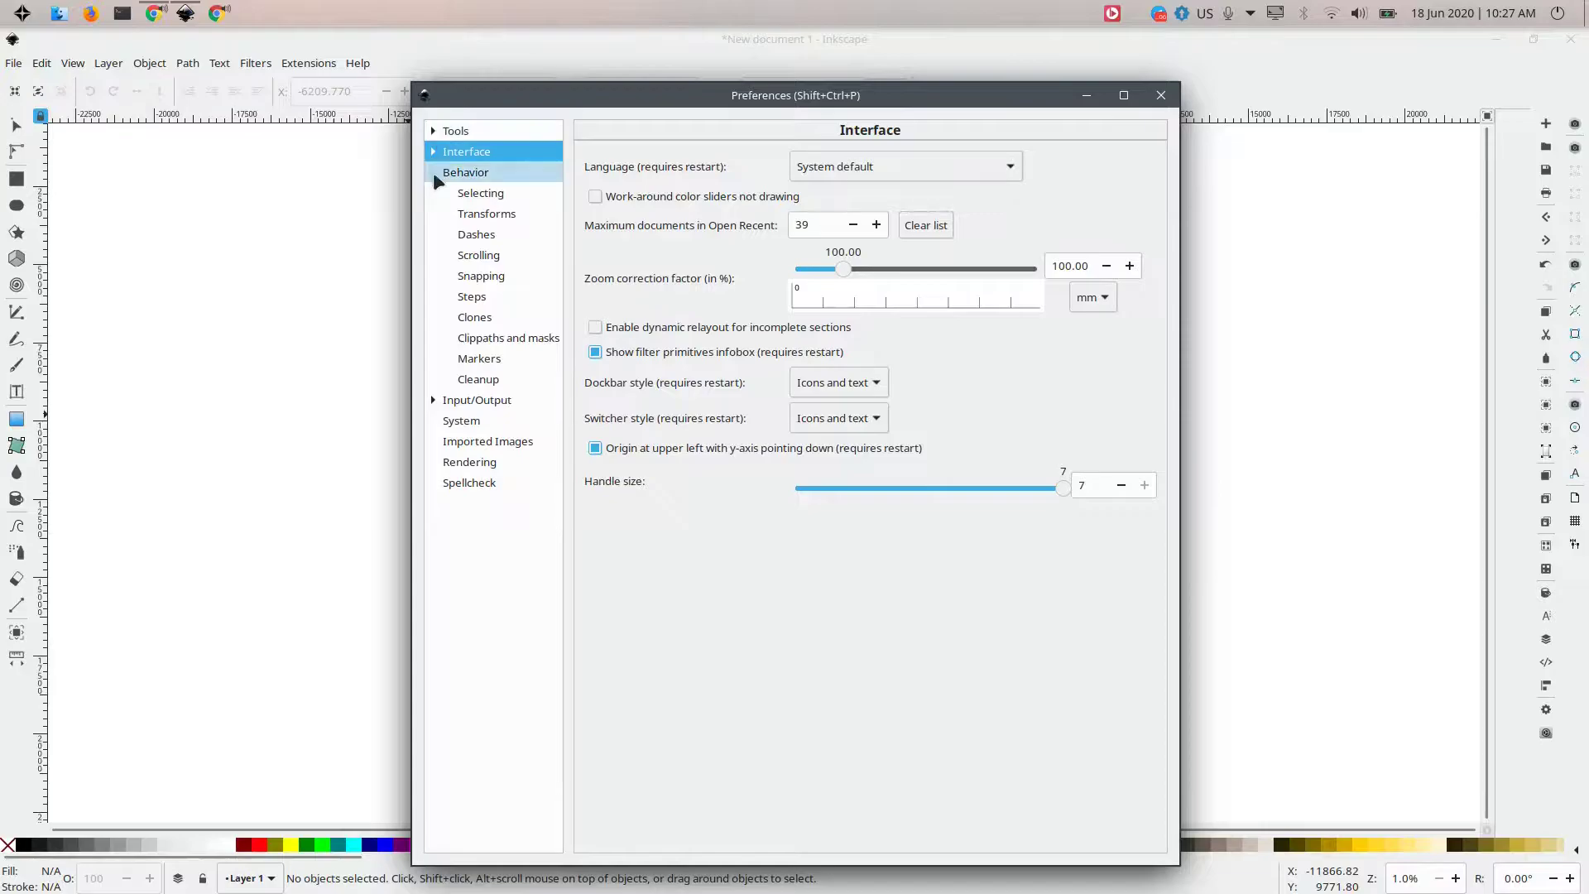
{"action": "left_click", "coordinate": [433, 172]}
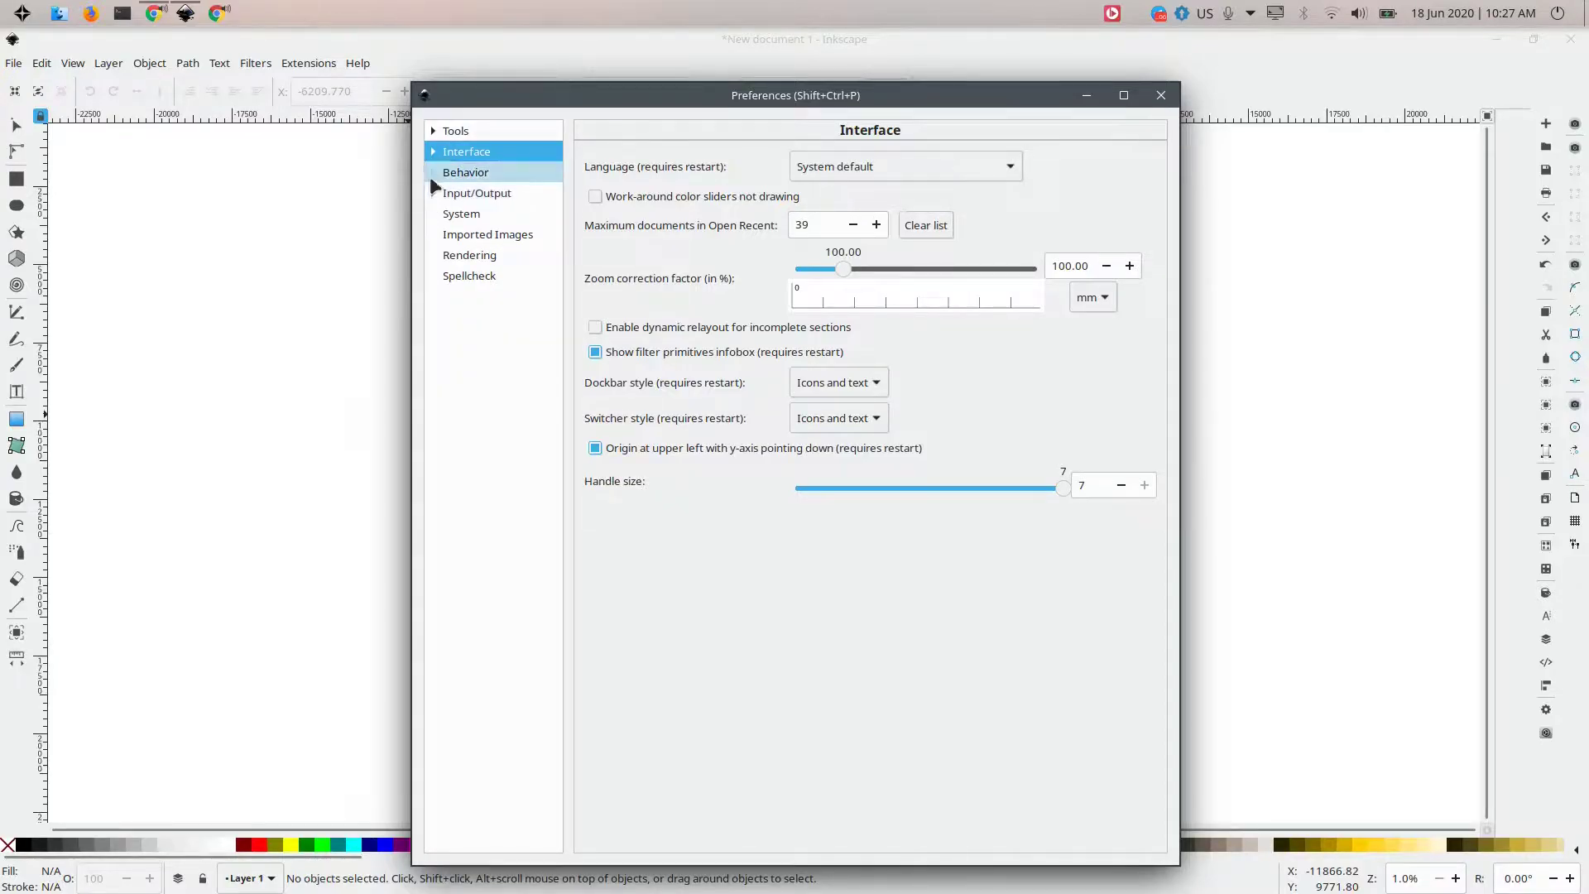
{"action": "left_click", "coordinate": [433, 193]}
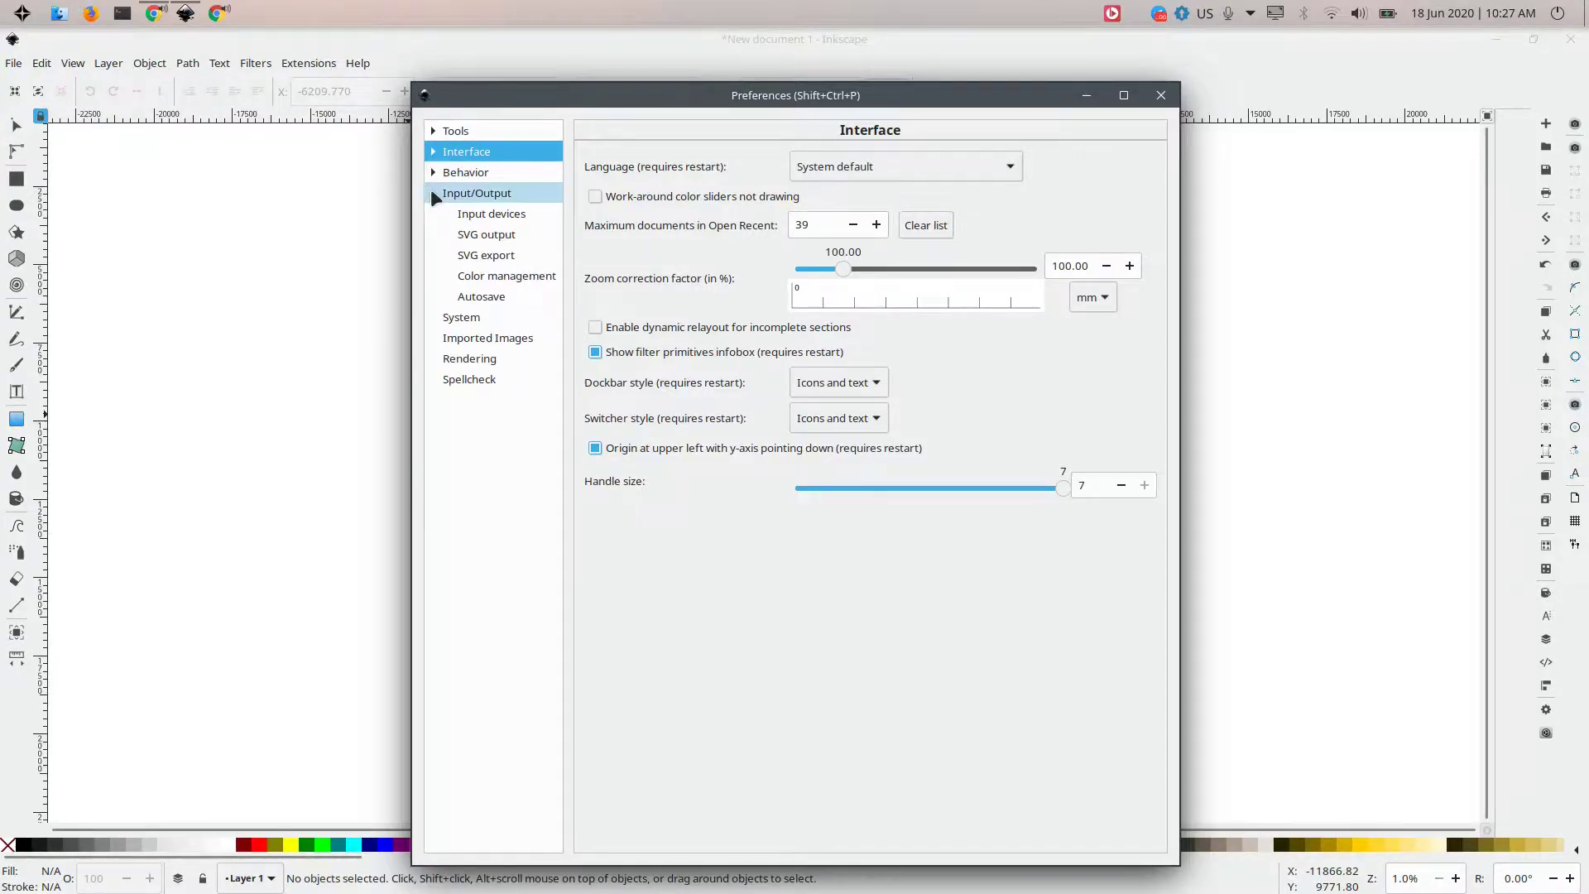
{"action": "left_click", "coordinate": [432, 174]}
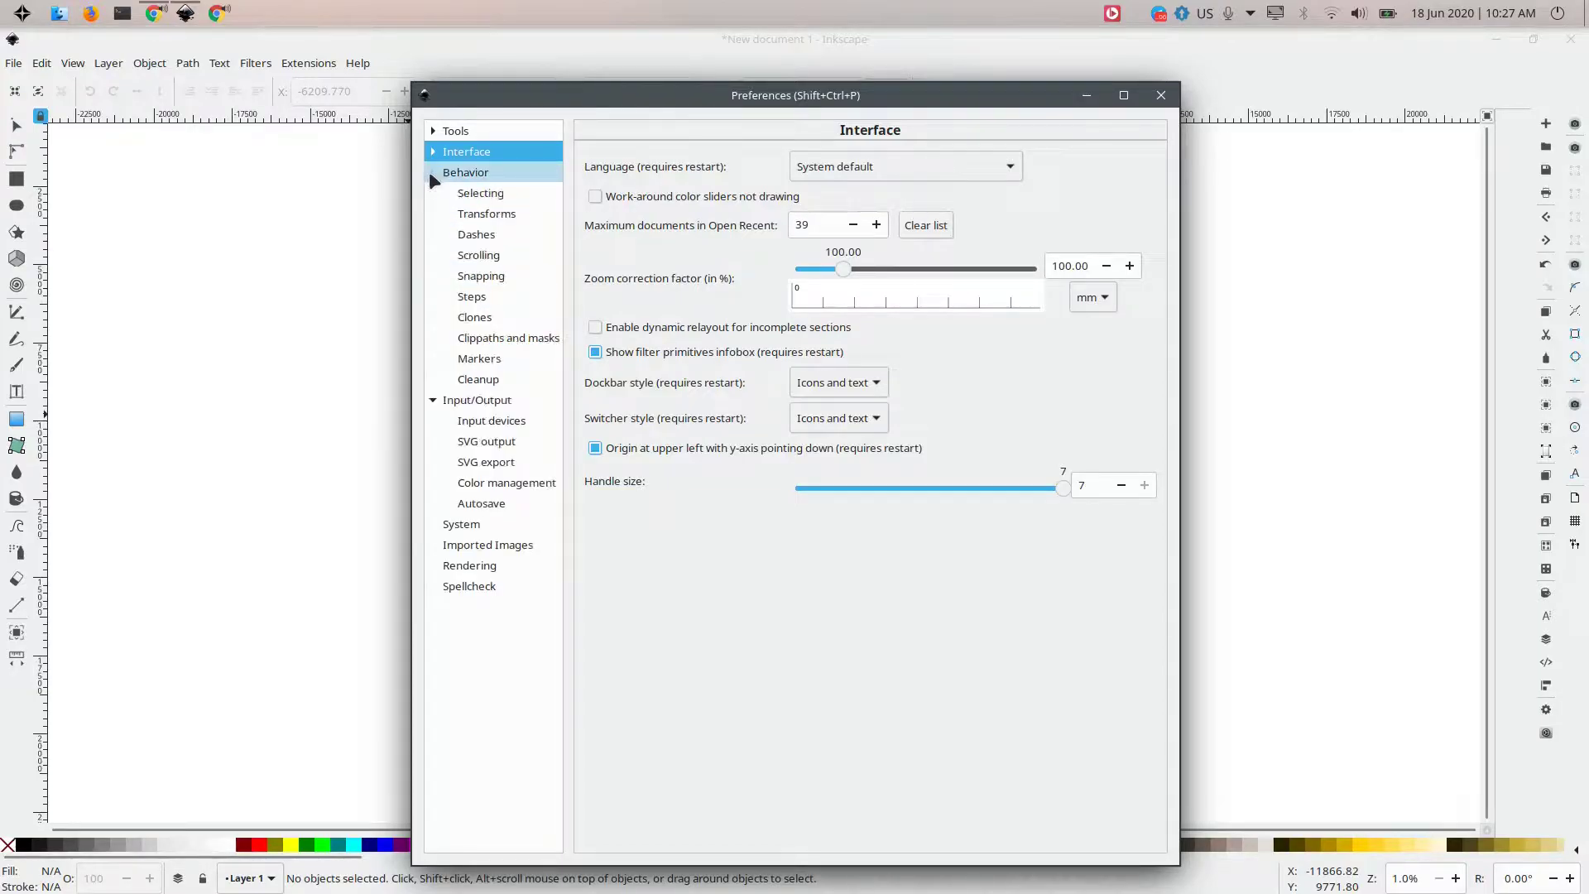
{"action": "left_click", "coordinate": [432, 151]}
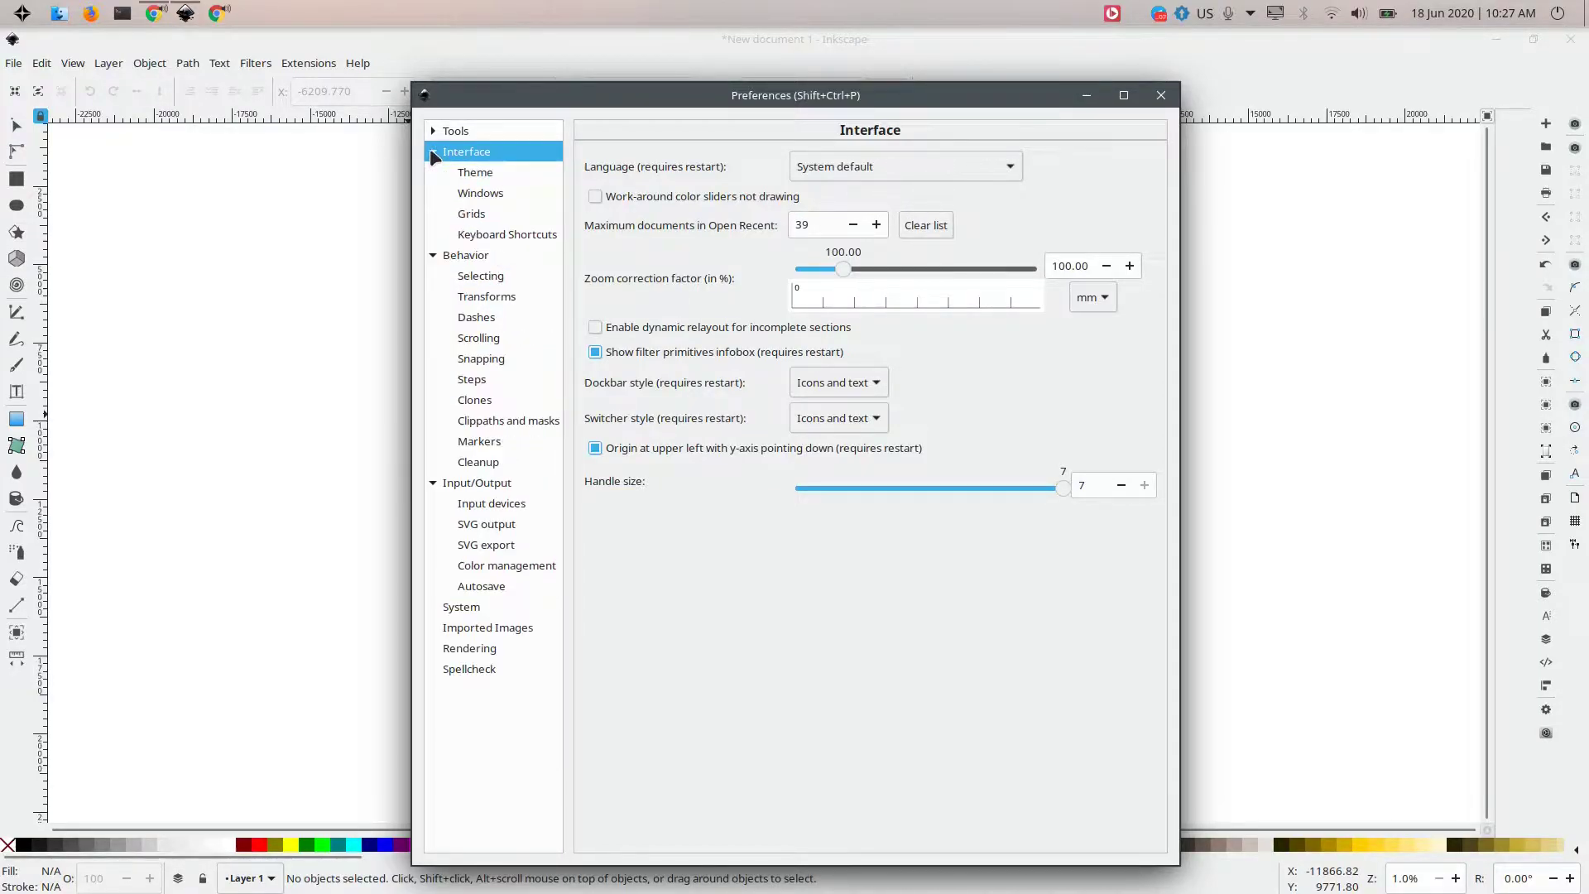
{"action": "left_click", "coordinate": [428, 131]}
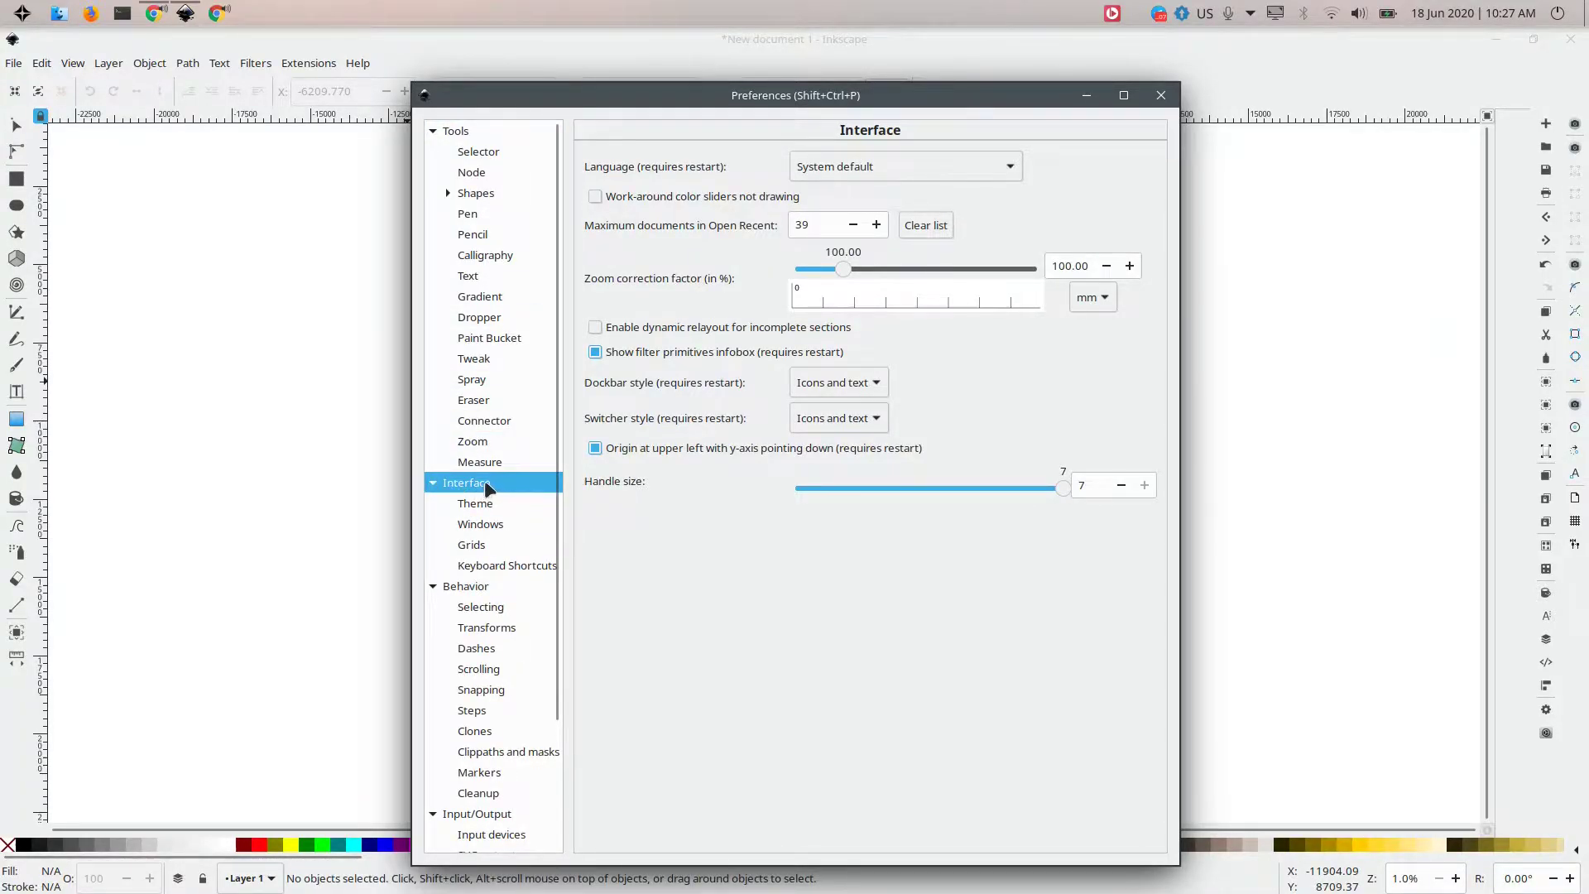
Step: Enable symbolic icons in the interface's Theme preferences
{"action": "left_click", "coordinate": [478, 503]}
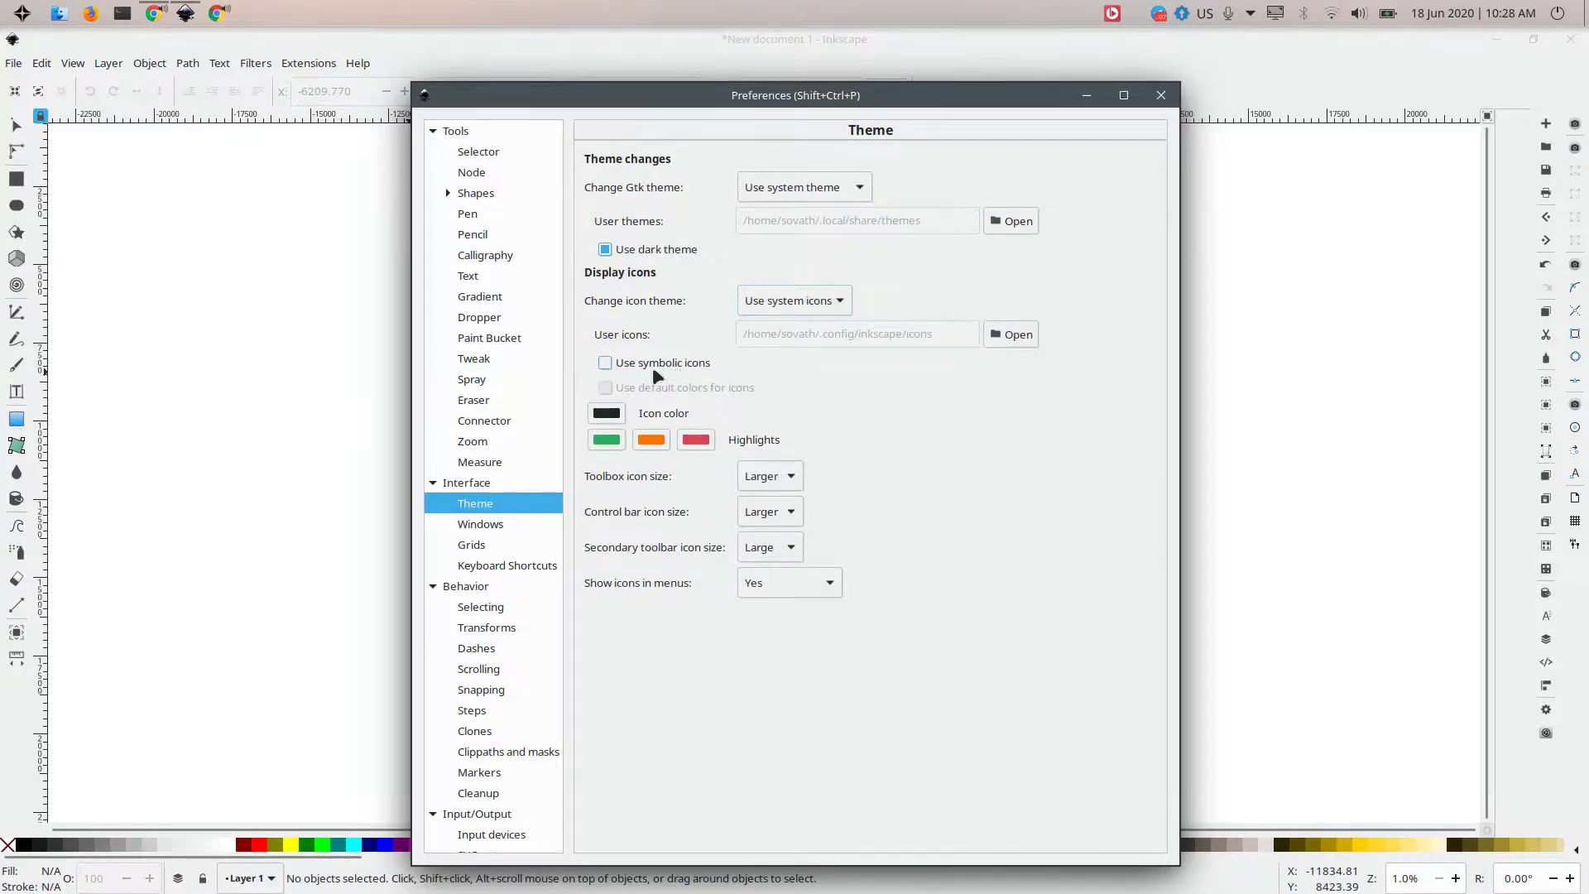
{"action": "left_click", "coordinate": [605, 363]}
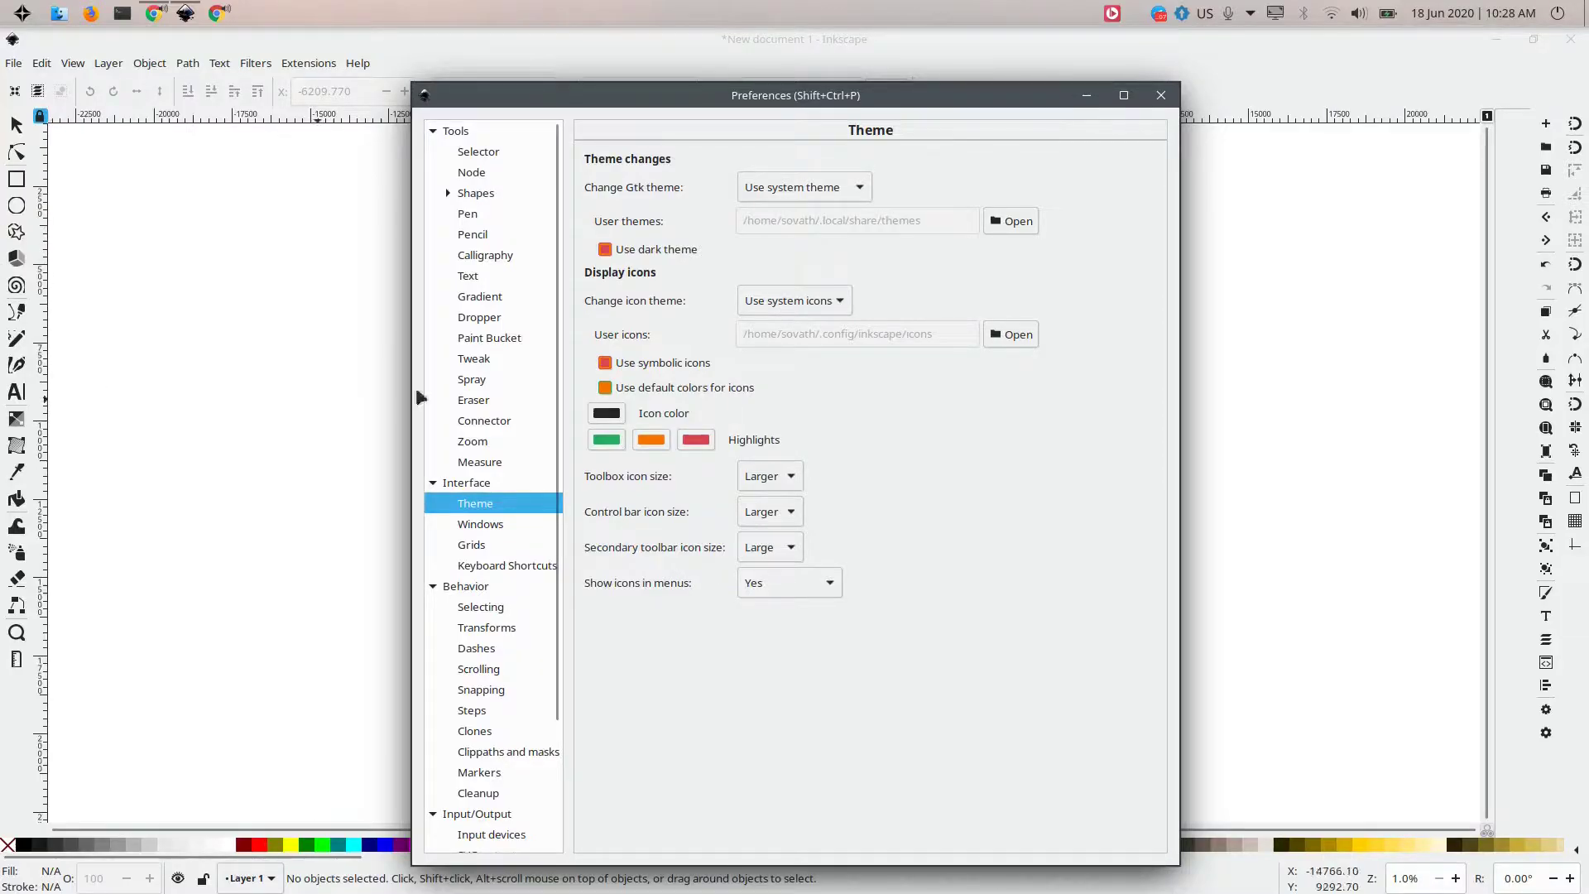
{"action": "left_click", "coordinate": [605, 363]}
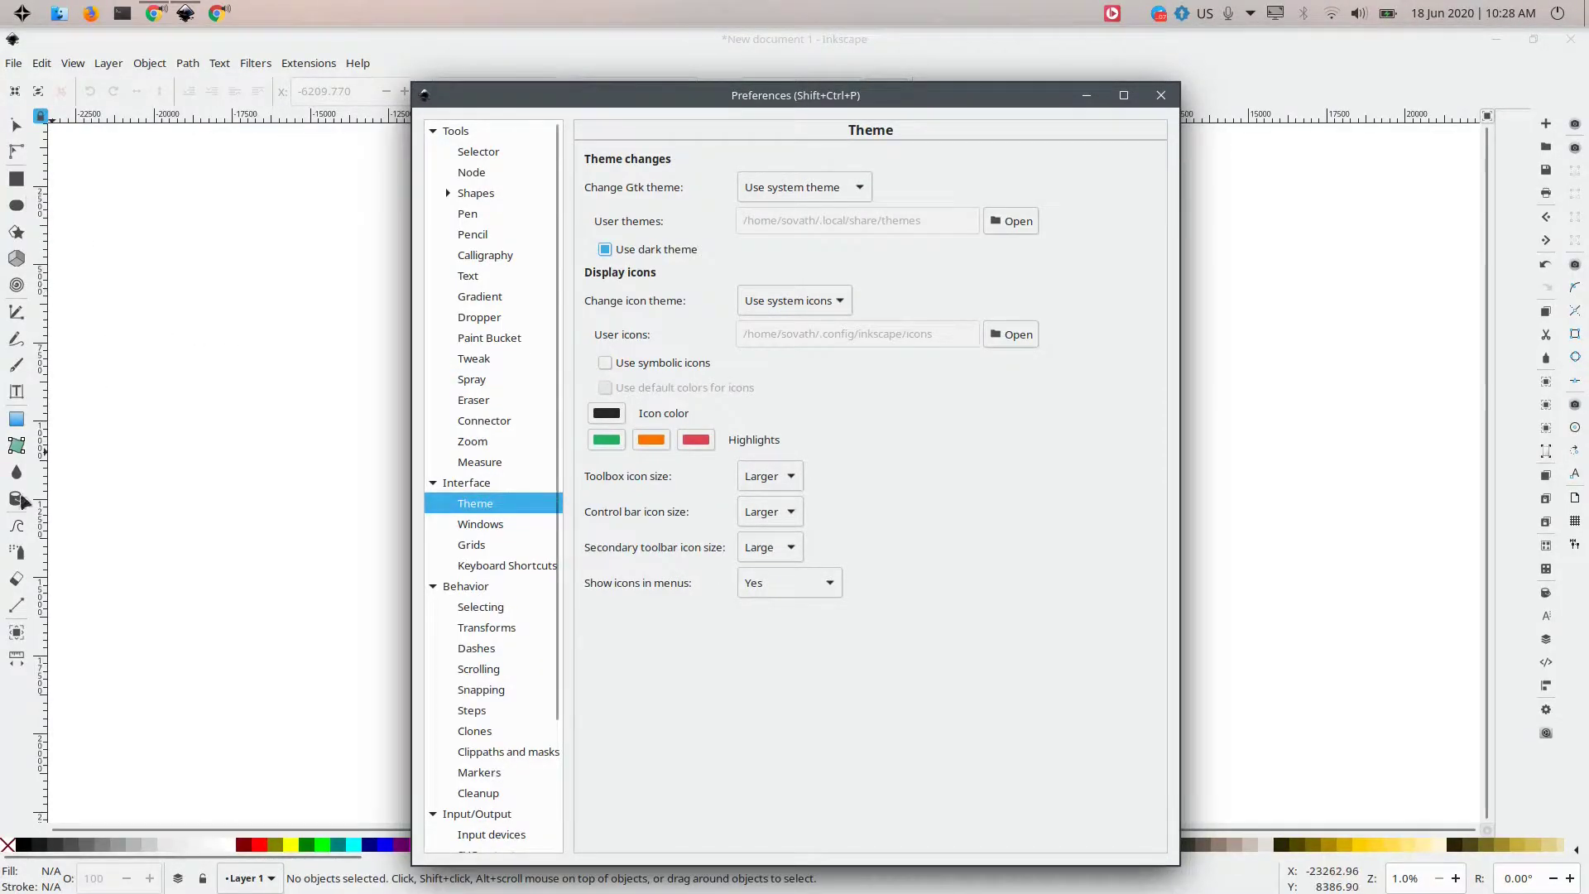
{"action": "left_click", "coordinate": [605, 364]}
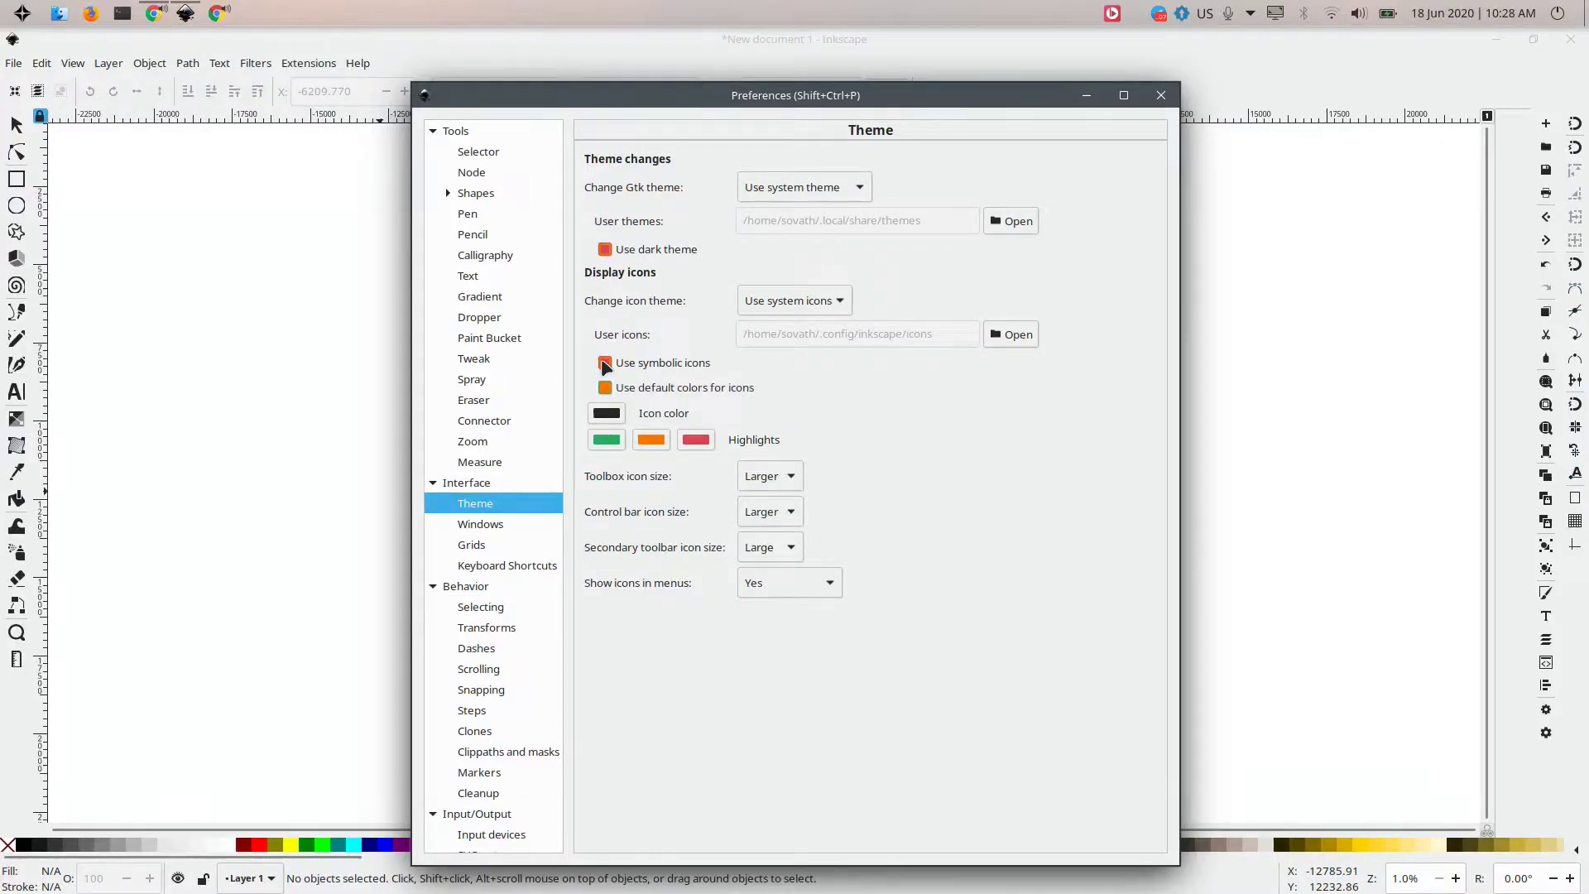
Step: Set the icon theme to hicolor and the Gtk theme to Adwaita
{"action": "left_click", "coordinate": [835, 294]}
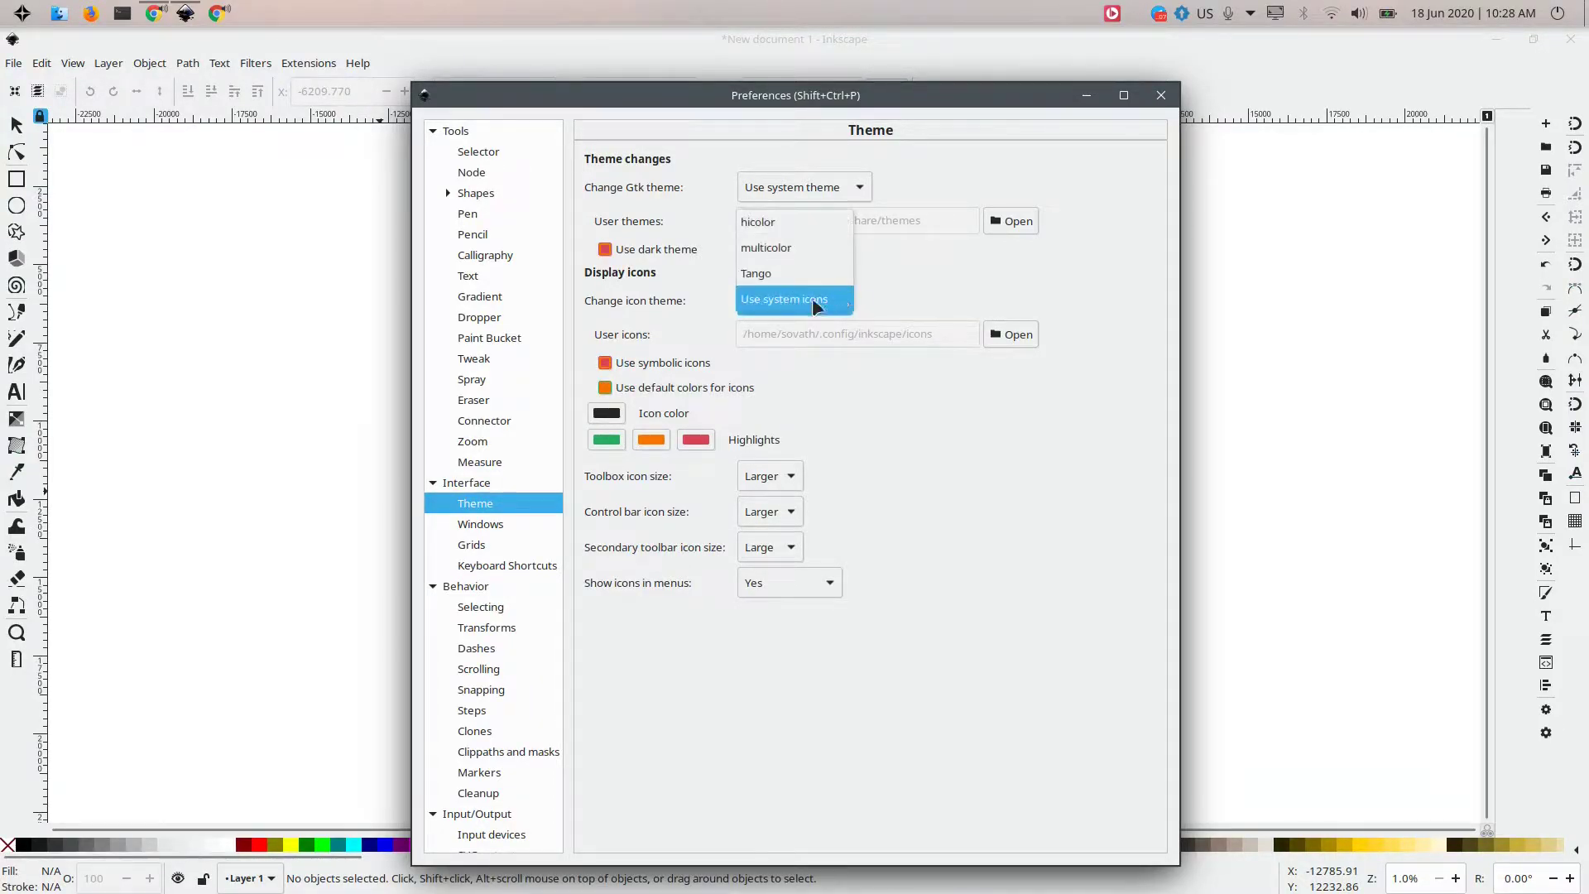
{"action": "left_click", "coordinate": [792, 223]}
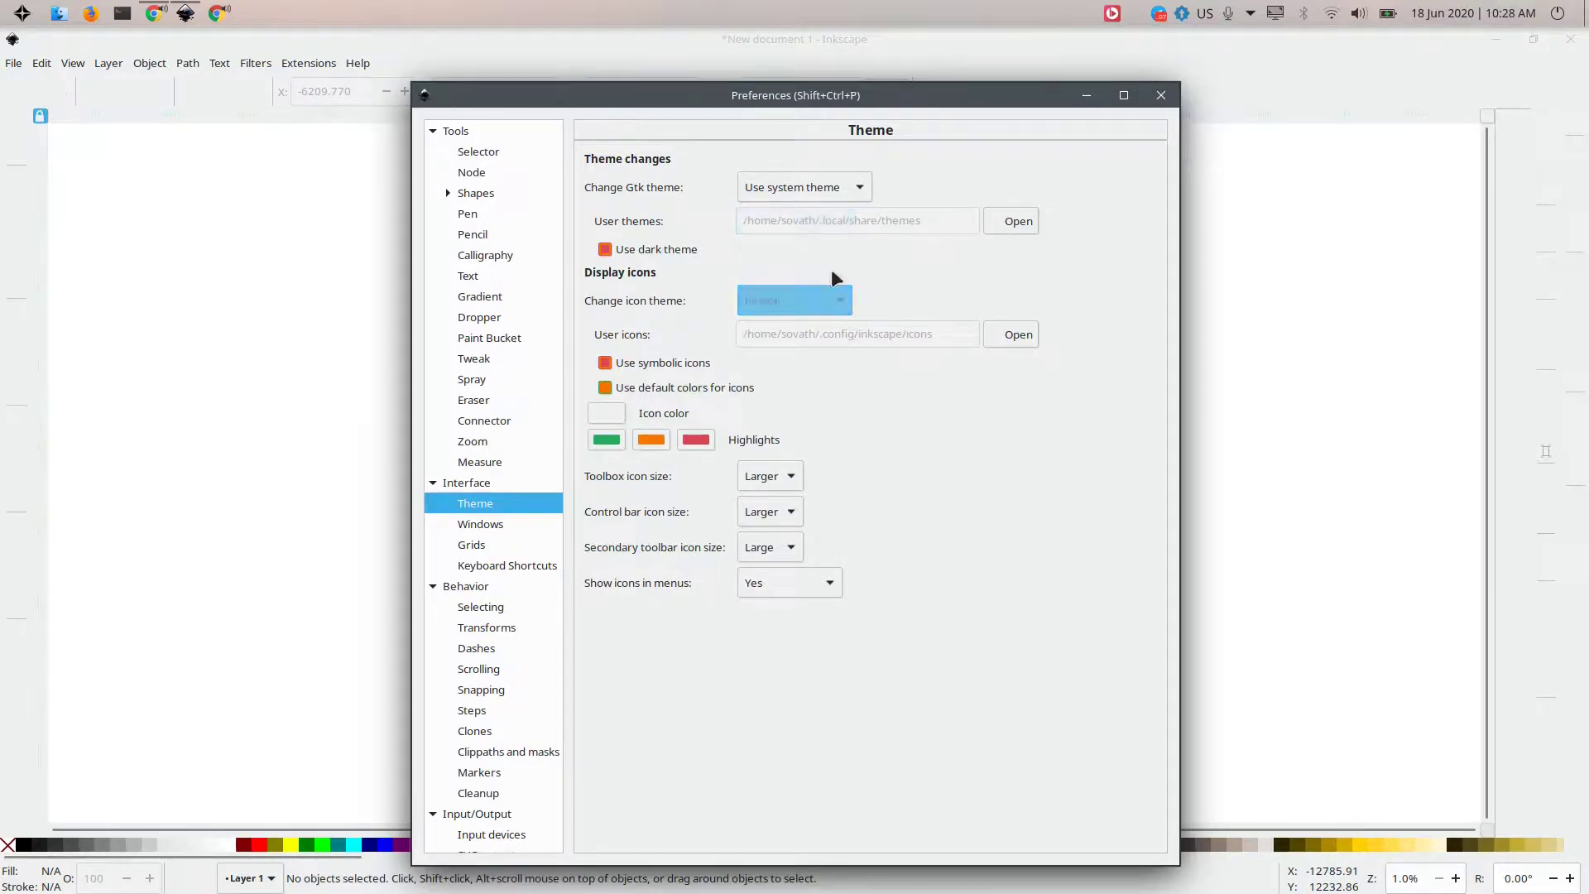
{"action": "left_click", "coordinate": [859, 189]}
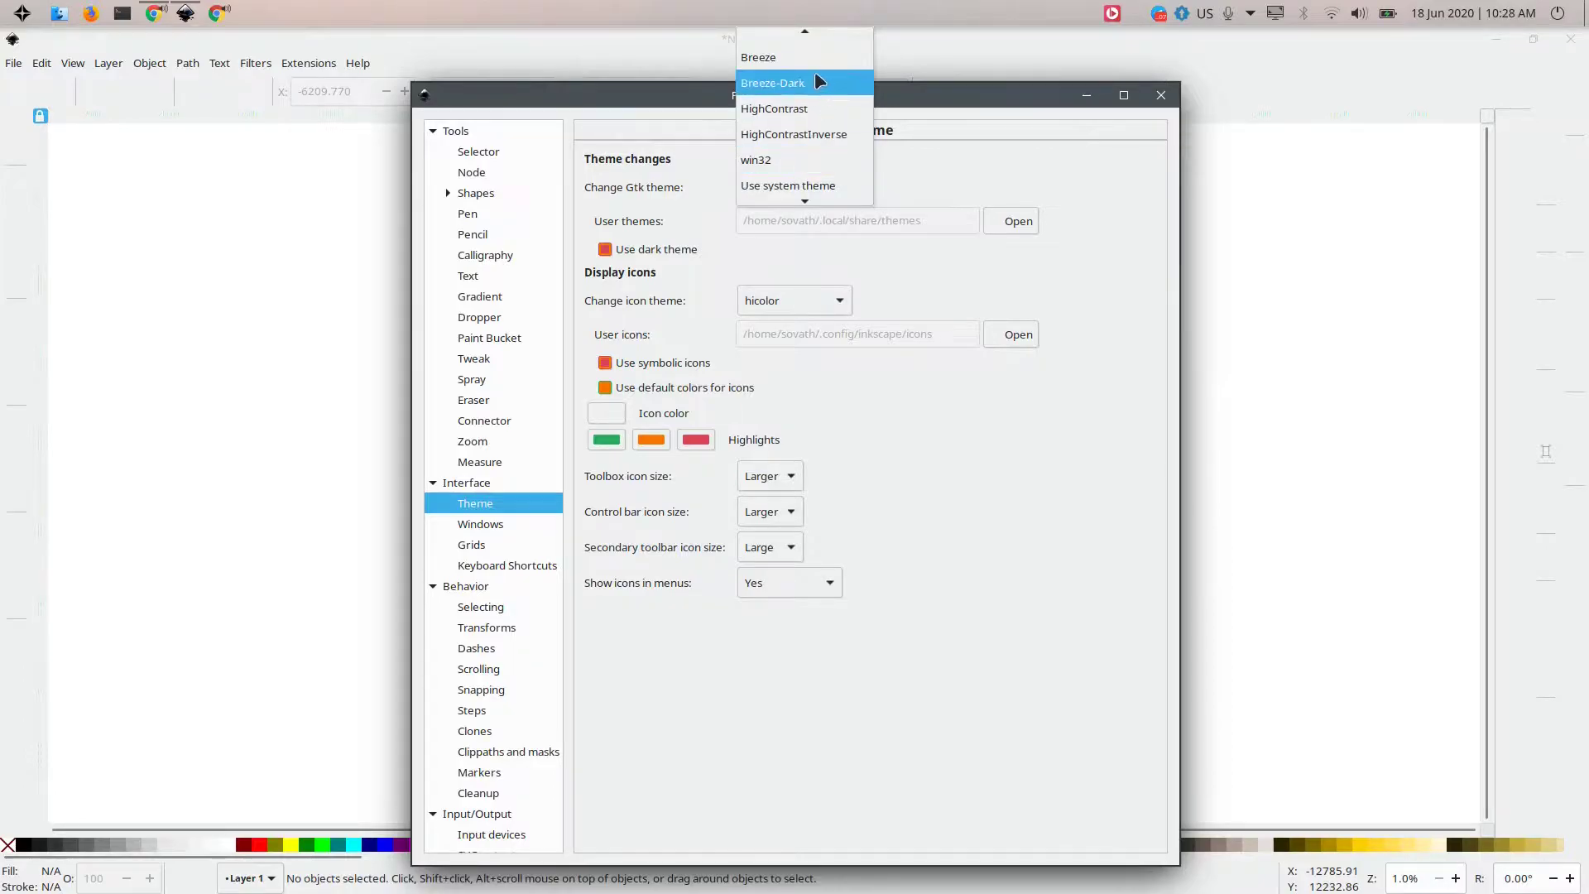
{"action": "left_click", "coordinate": [802, 40]}
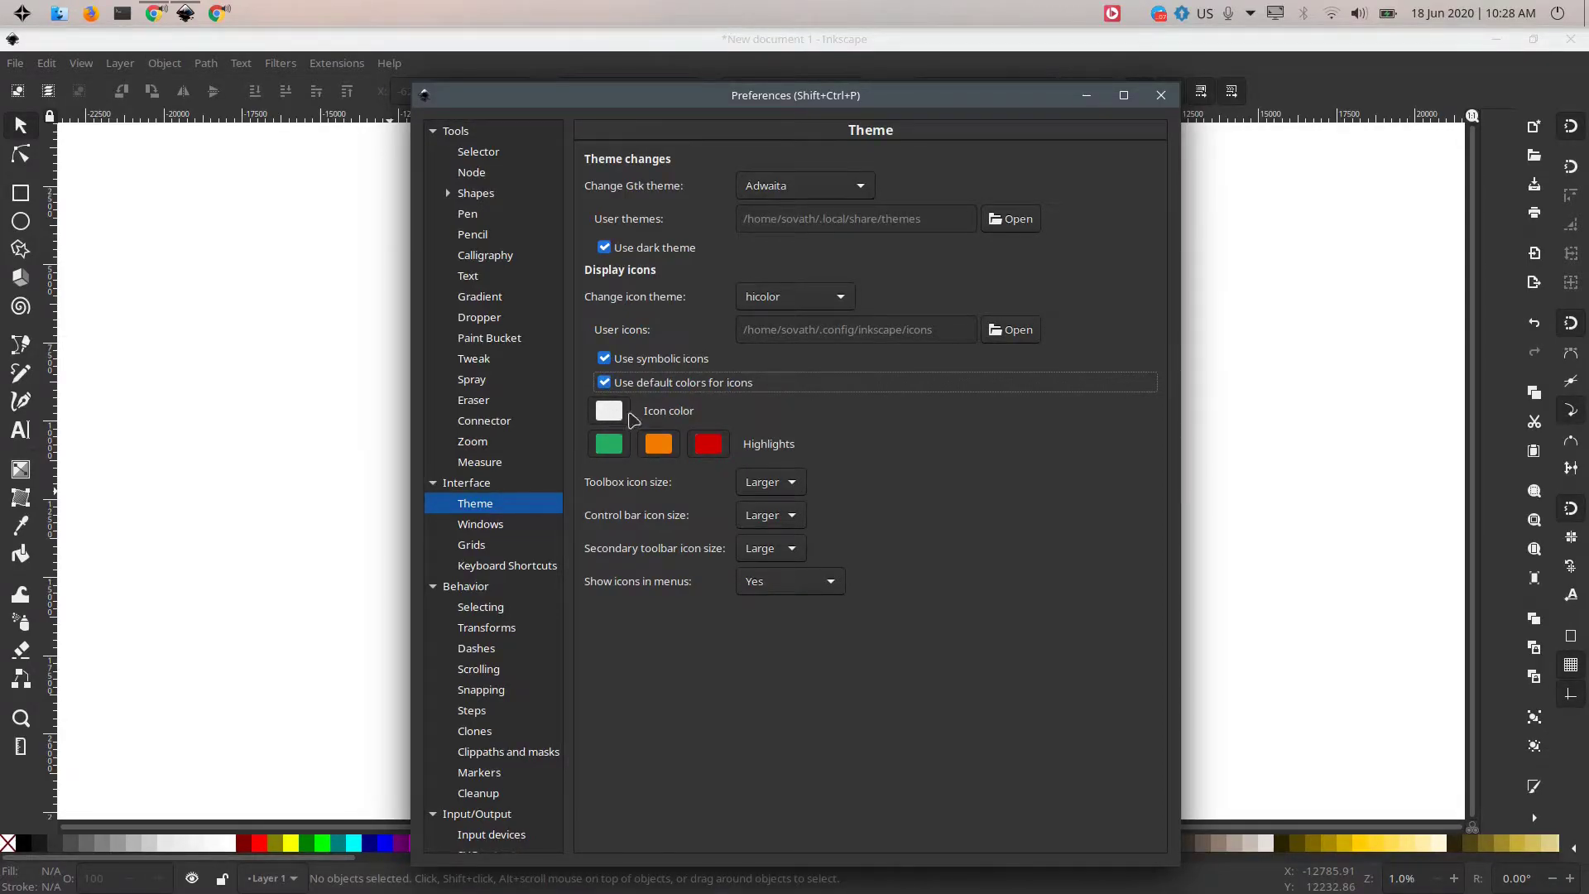
Step: Compare the multicolor and Tango icon themes and keep multicolor as the icon theme
{"action": "left_click", "coordinate": [836, 298]}
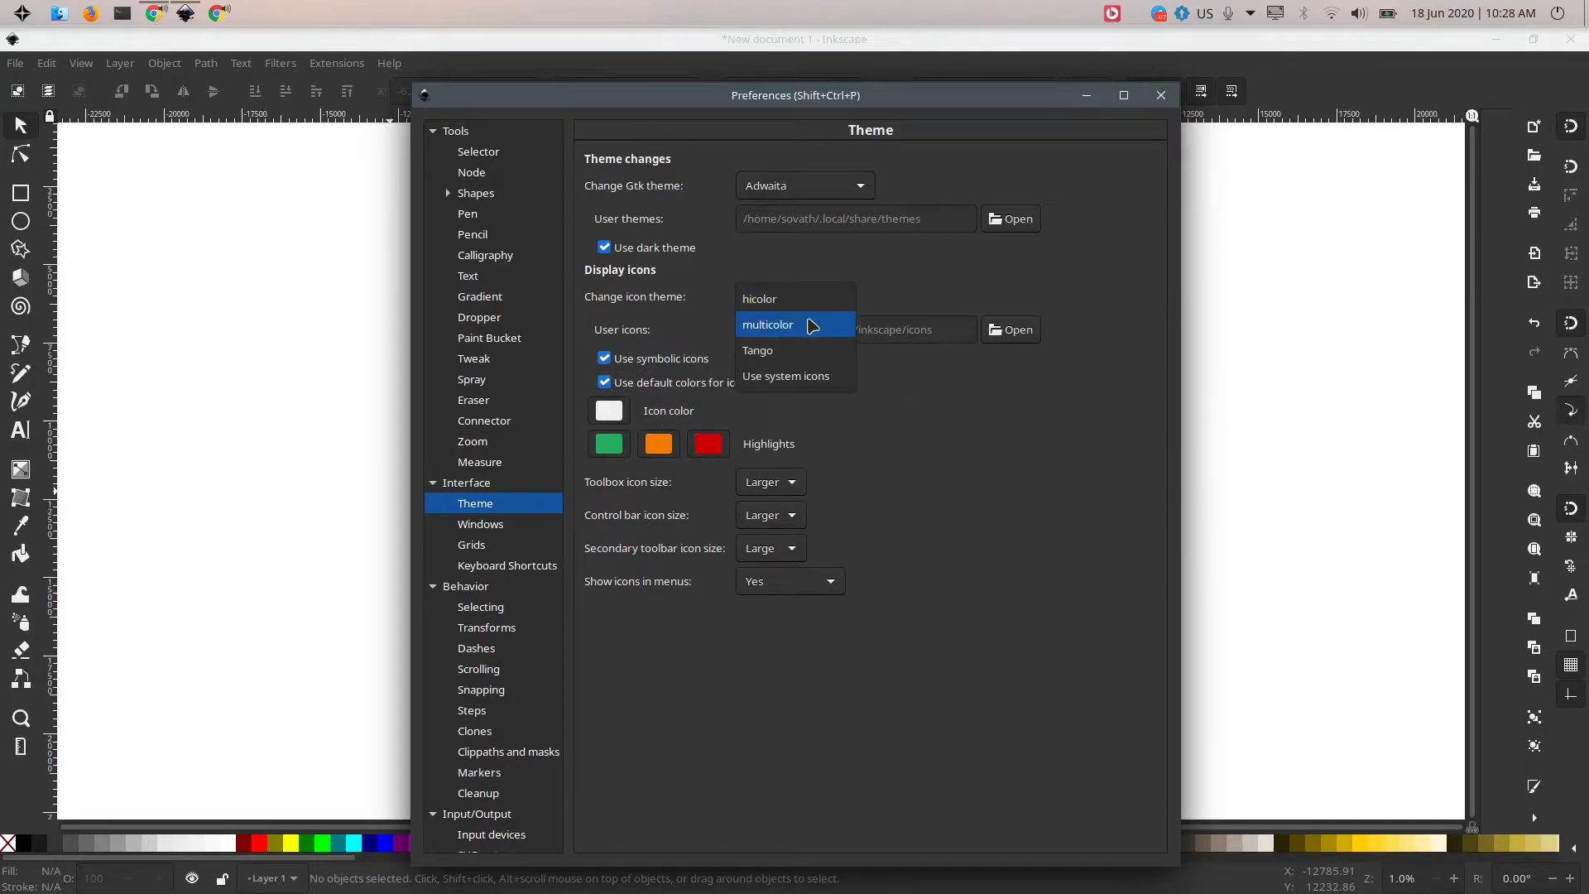
{"action": "left_click", "coordinate": [810, 326]}
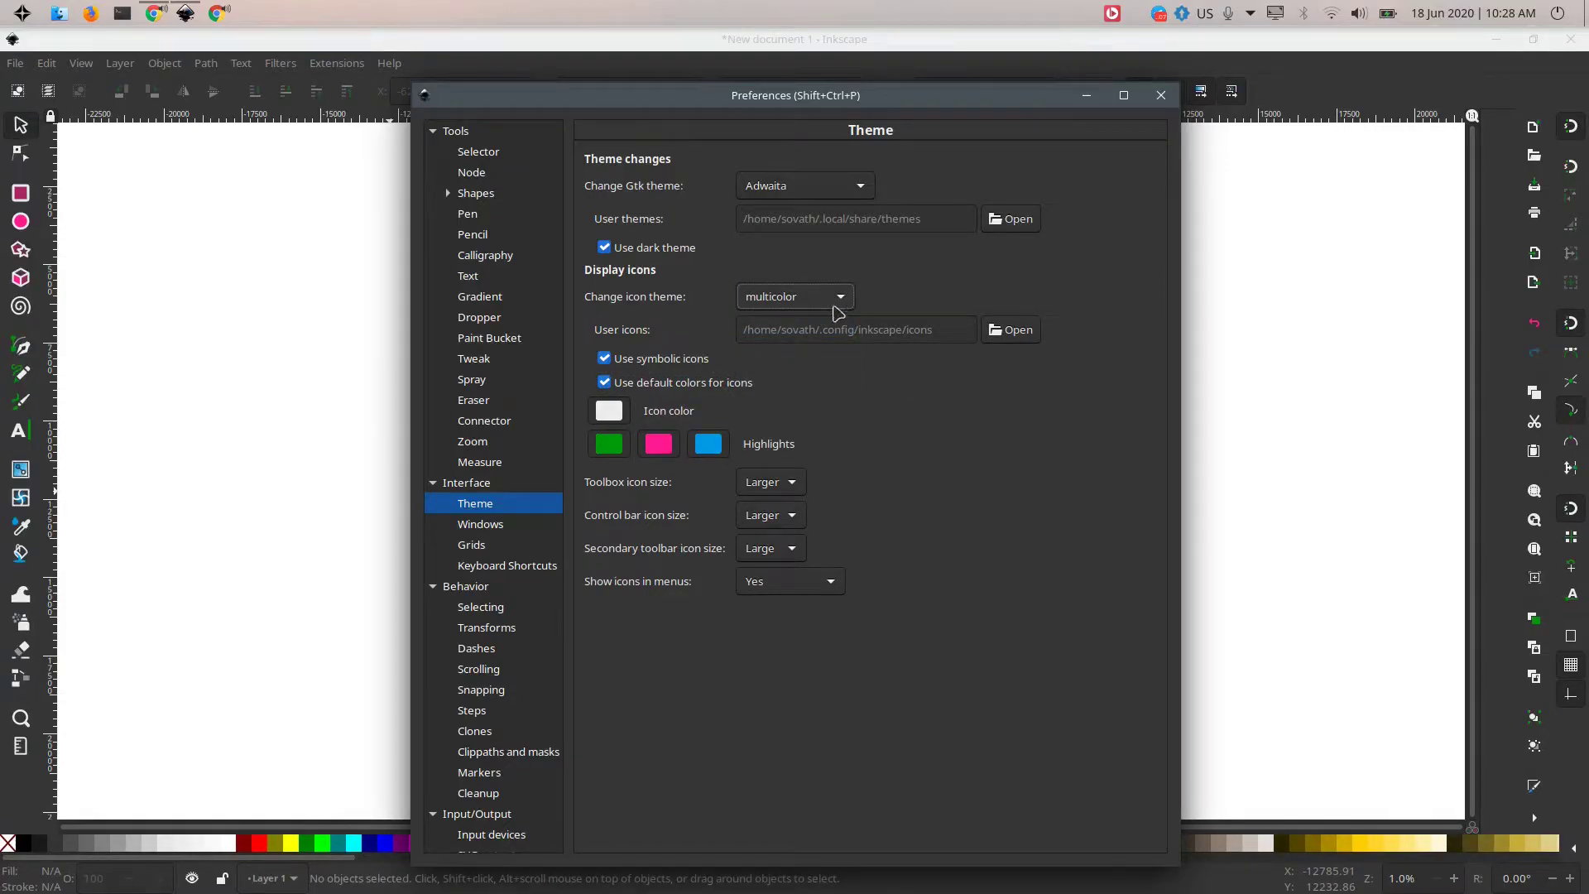
{"action": "left_click", "coordinate": [795, 302]}
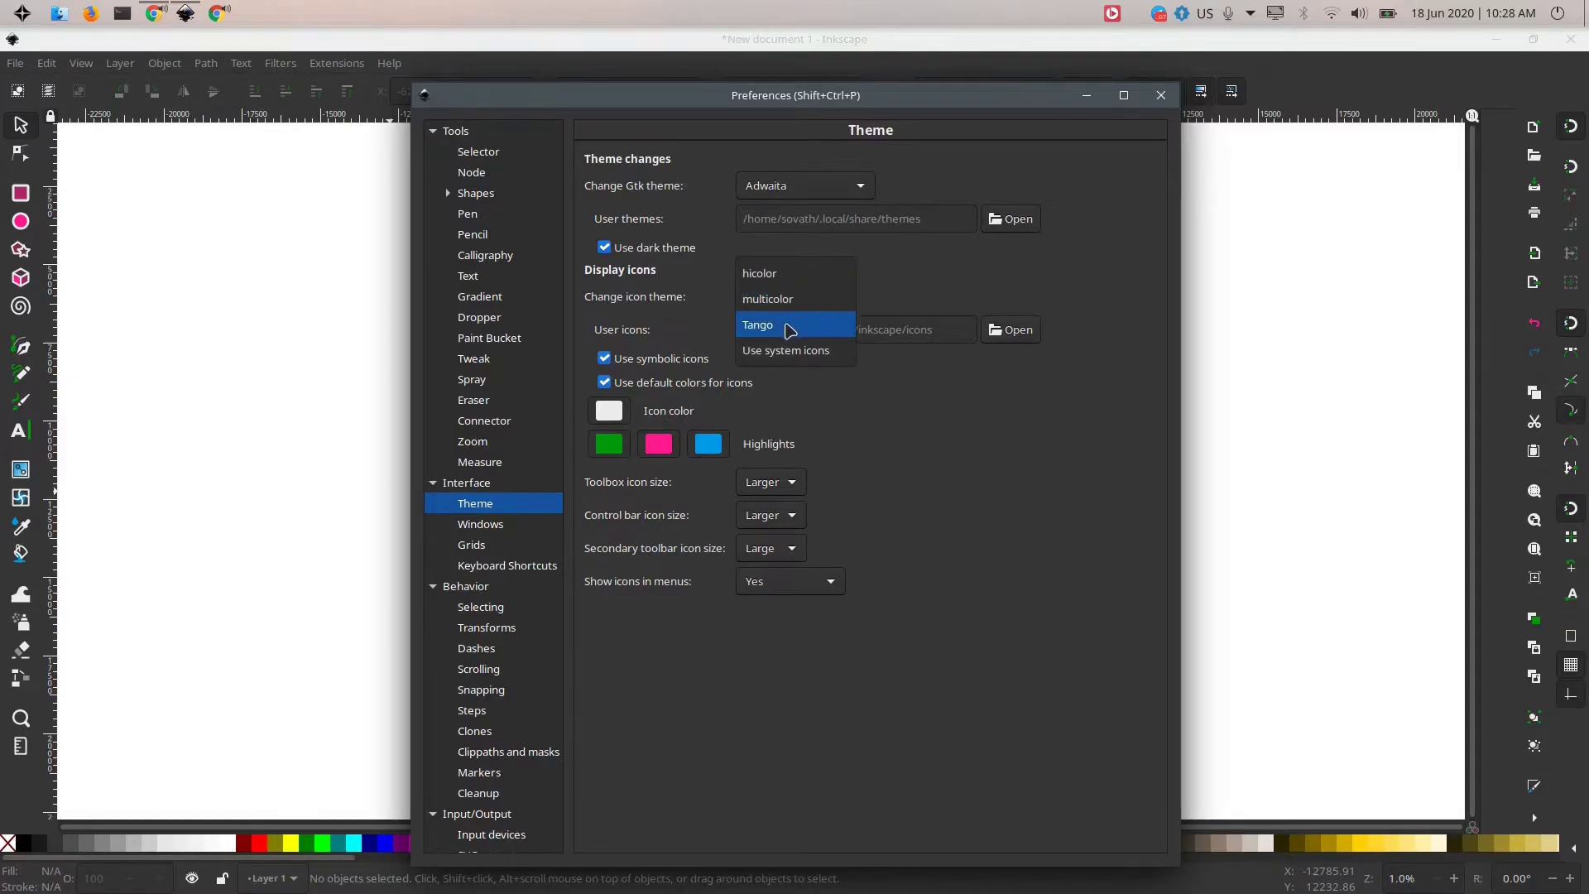
{"action": "left_click", "coordinate": [792, 334]}
{"action": "left_click", "coordinate": [816, 306]}
{"action": "left_click", "coordinate": [813, 274]}
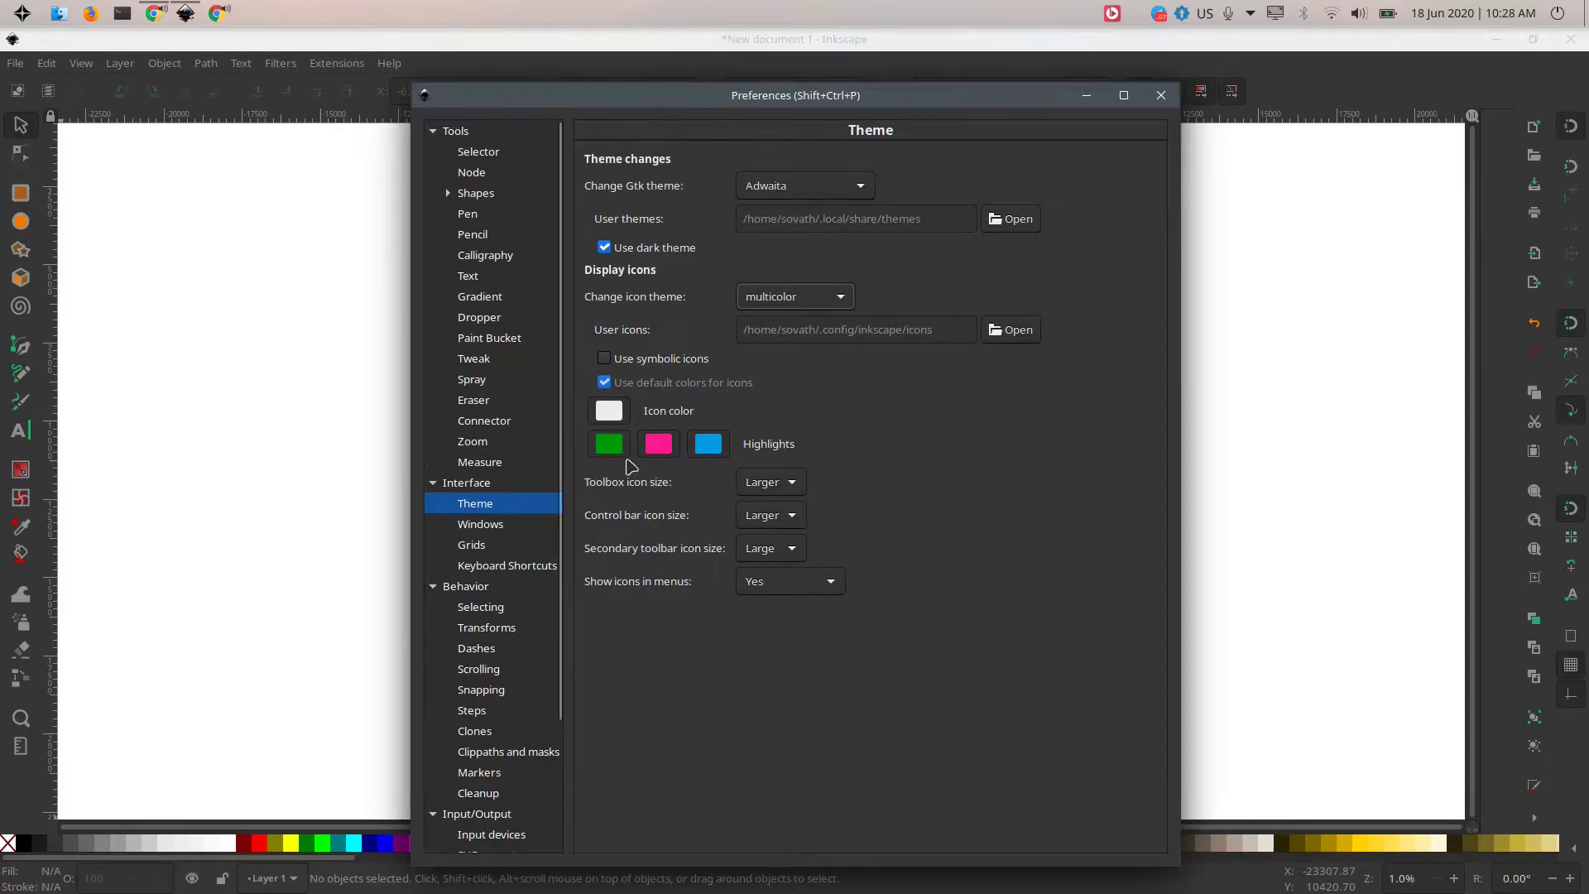
{"action": "left_click", "coordinate": [813, 297]}
{"action": "left_click", "coordinate": [809, 322]}
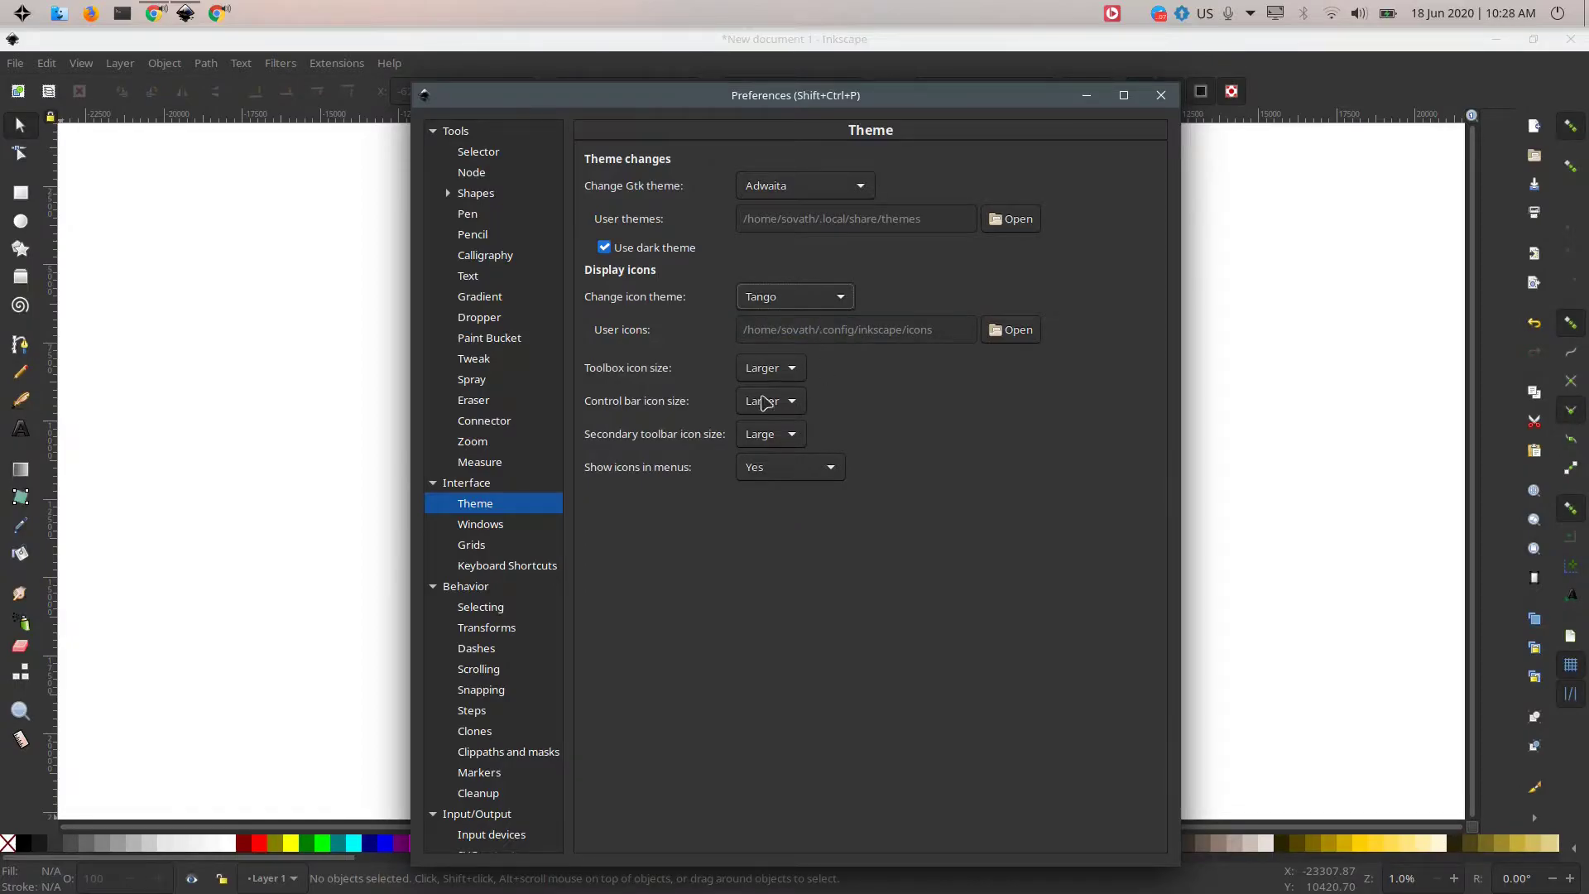
{"action": "left_click", "coordinate": [811, 298]}
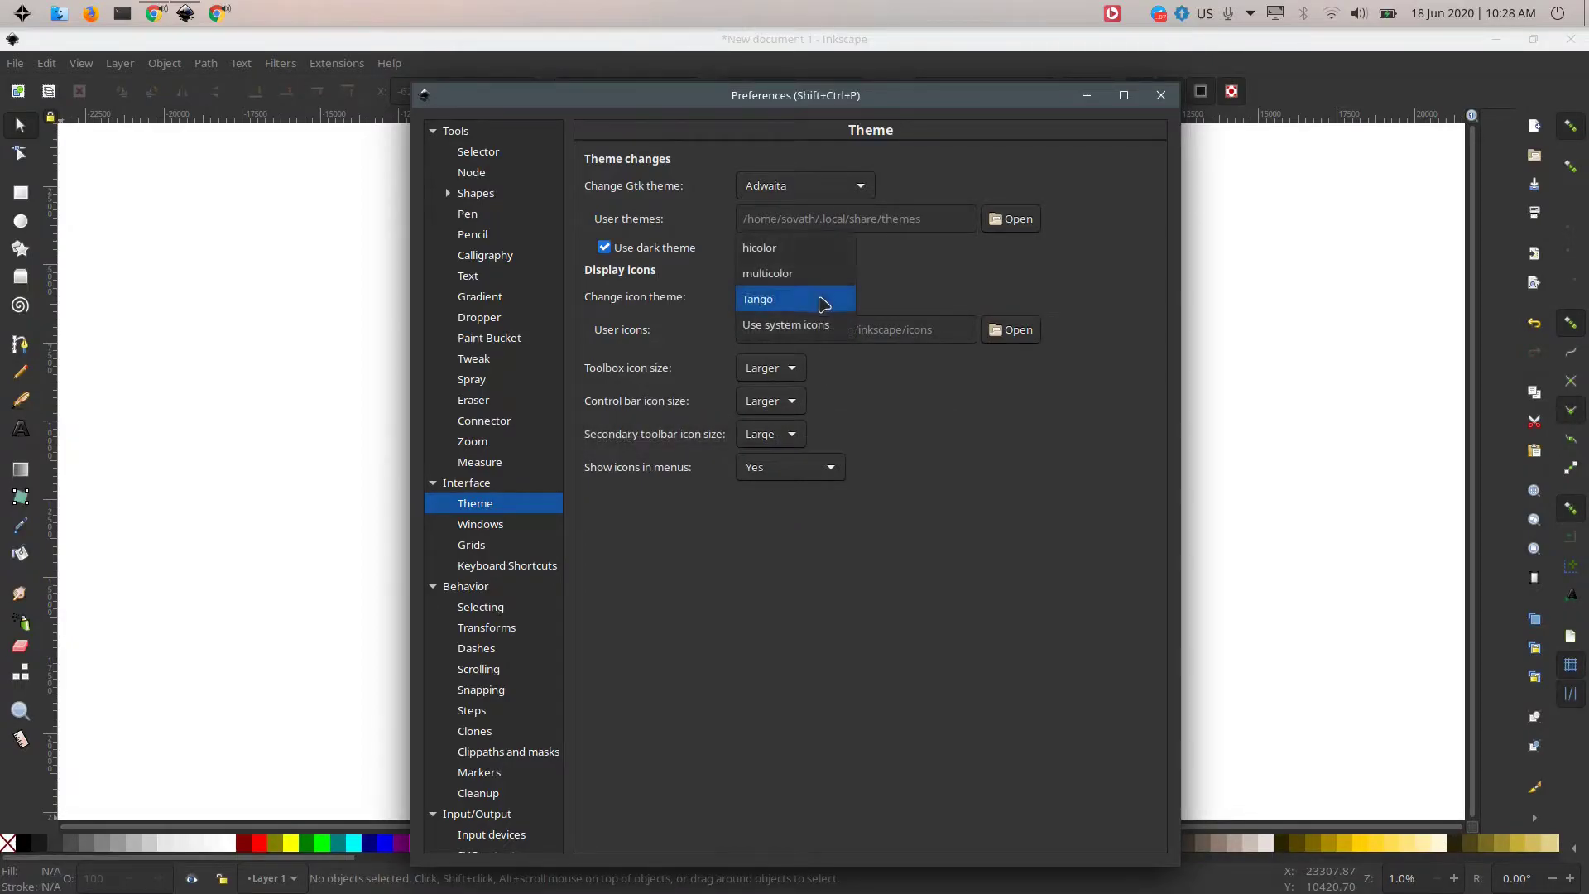
{"action": "left_click", "coordinate": [811, 282]}
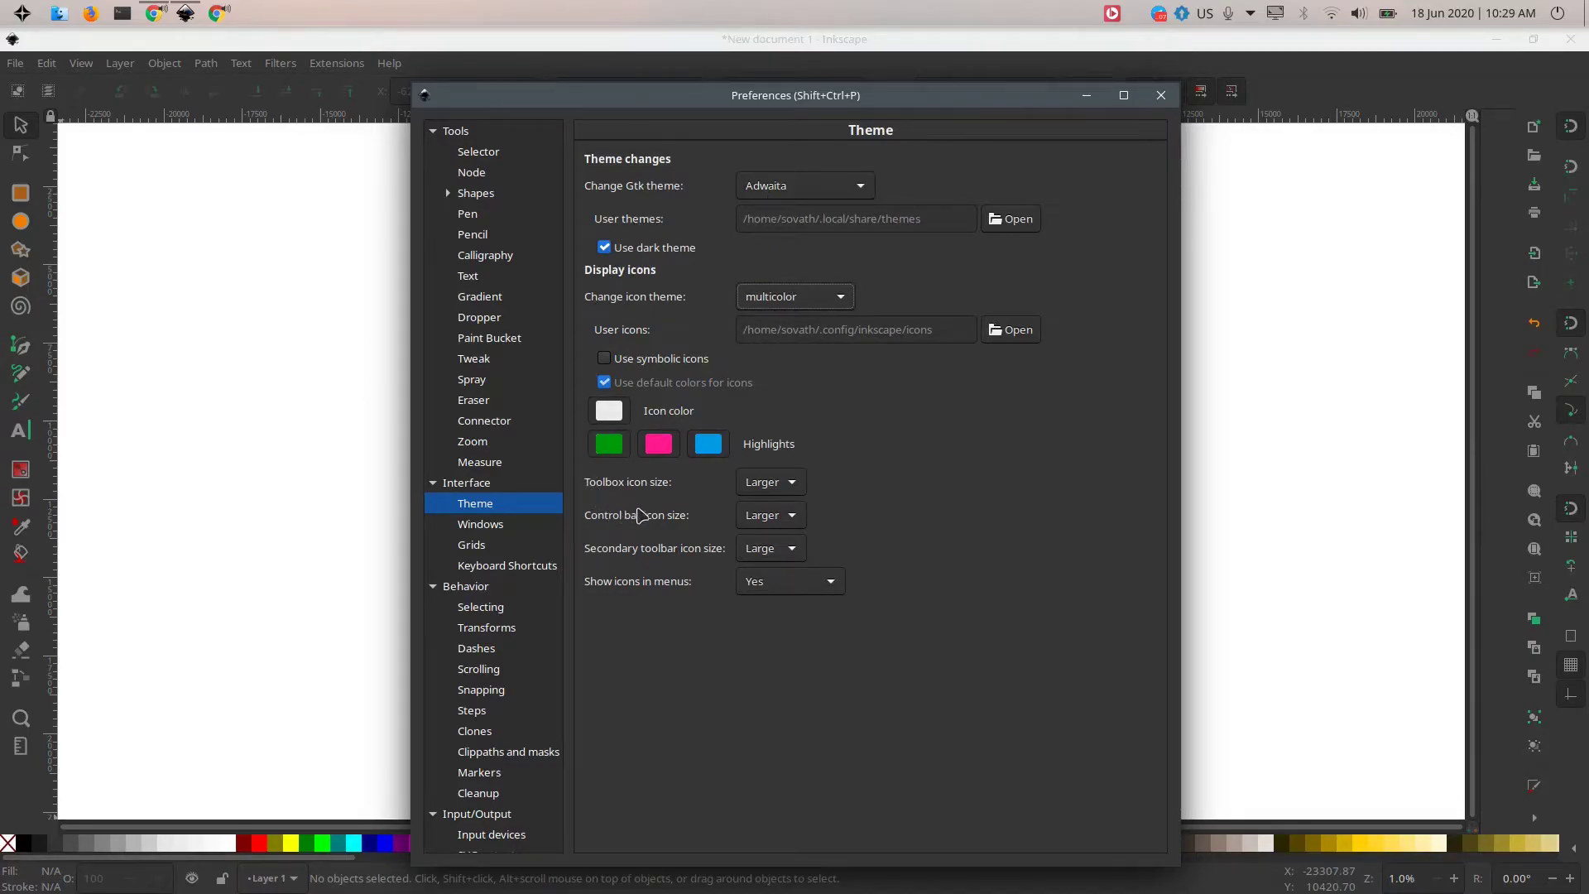
Step: Set the toolbox, control bar and secondary toolbar icon sizes to Larger
{"action": "left_click", "coordinate": [792, 483]}
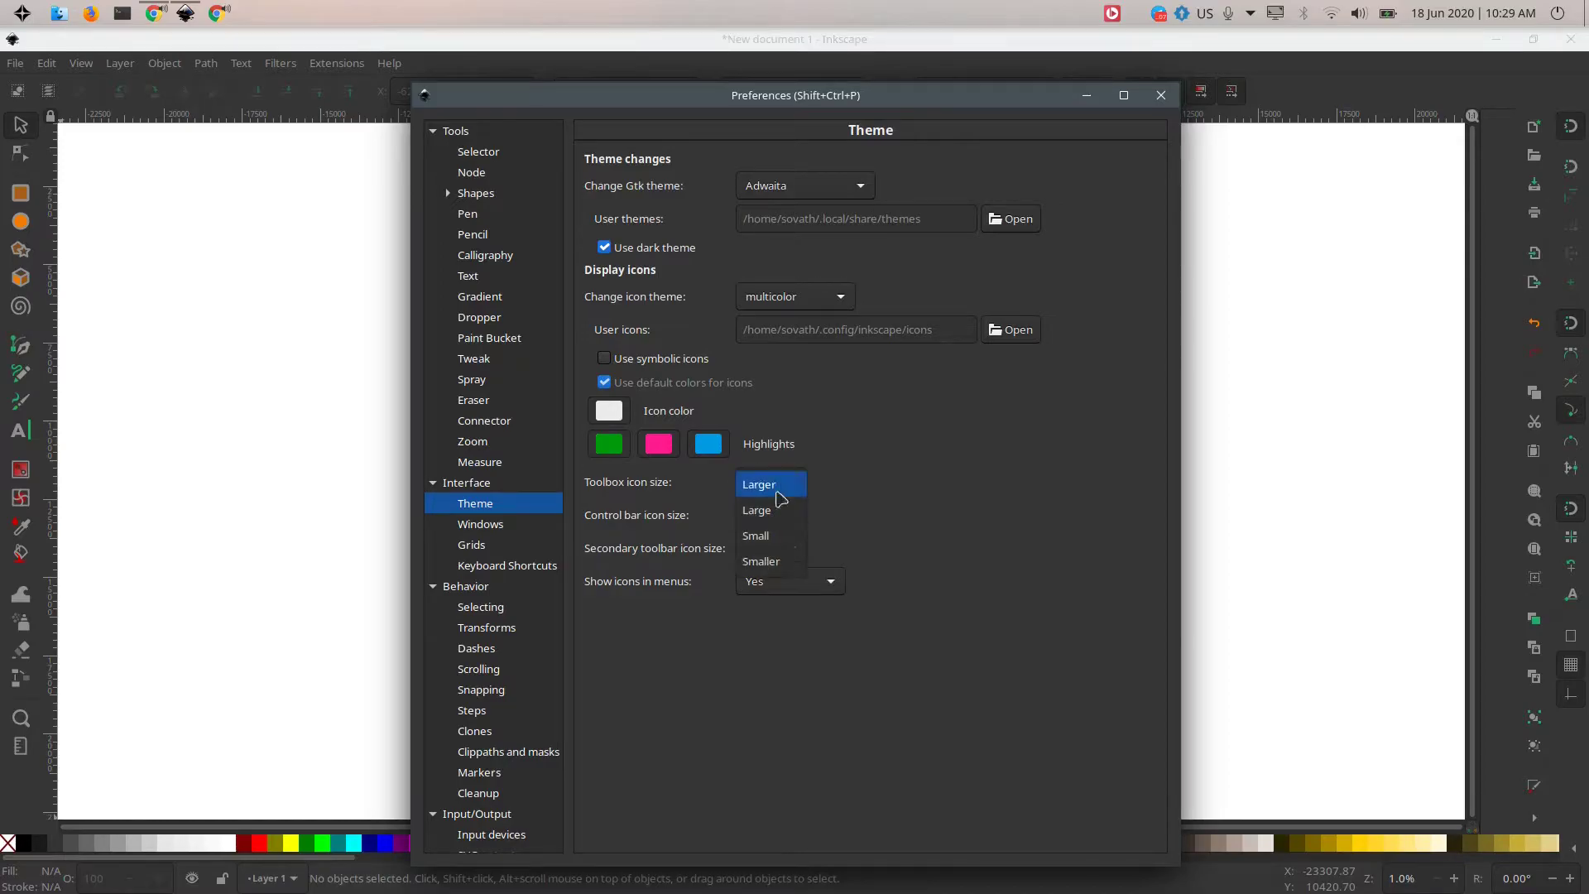
{"action": "left_click", "coordinate": [783, 488]}
{"action": "left_click", "coordinate": [775, 522]}
{"action": "left_click", "coordinate": [780, 497]}
{"action": "left_click", "coordinate": [786, 553]}
{"action": "left_click", "coordinate": [771, 526]}
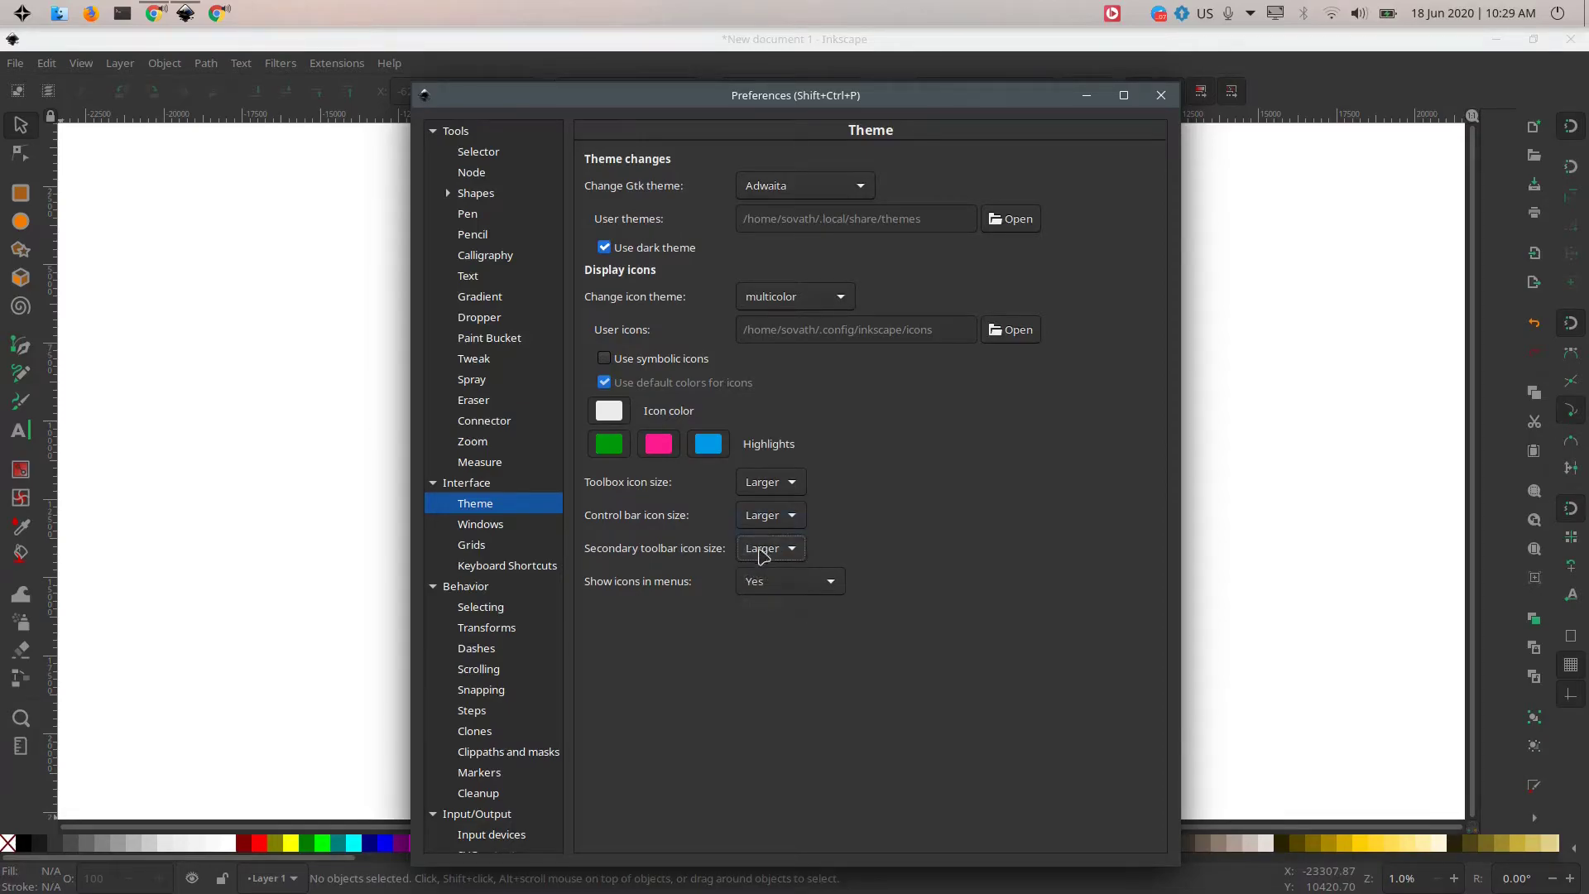
Step: Choose Yes for showing icons in menus and set the secondary toolbar icon size to Smaller
{"action": "left_click", "coordinate": [817, 590]}
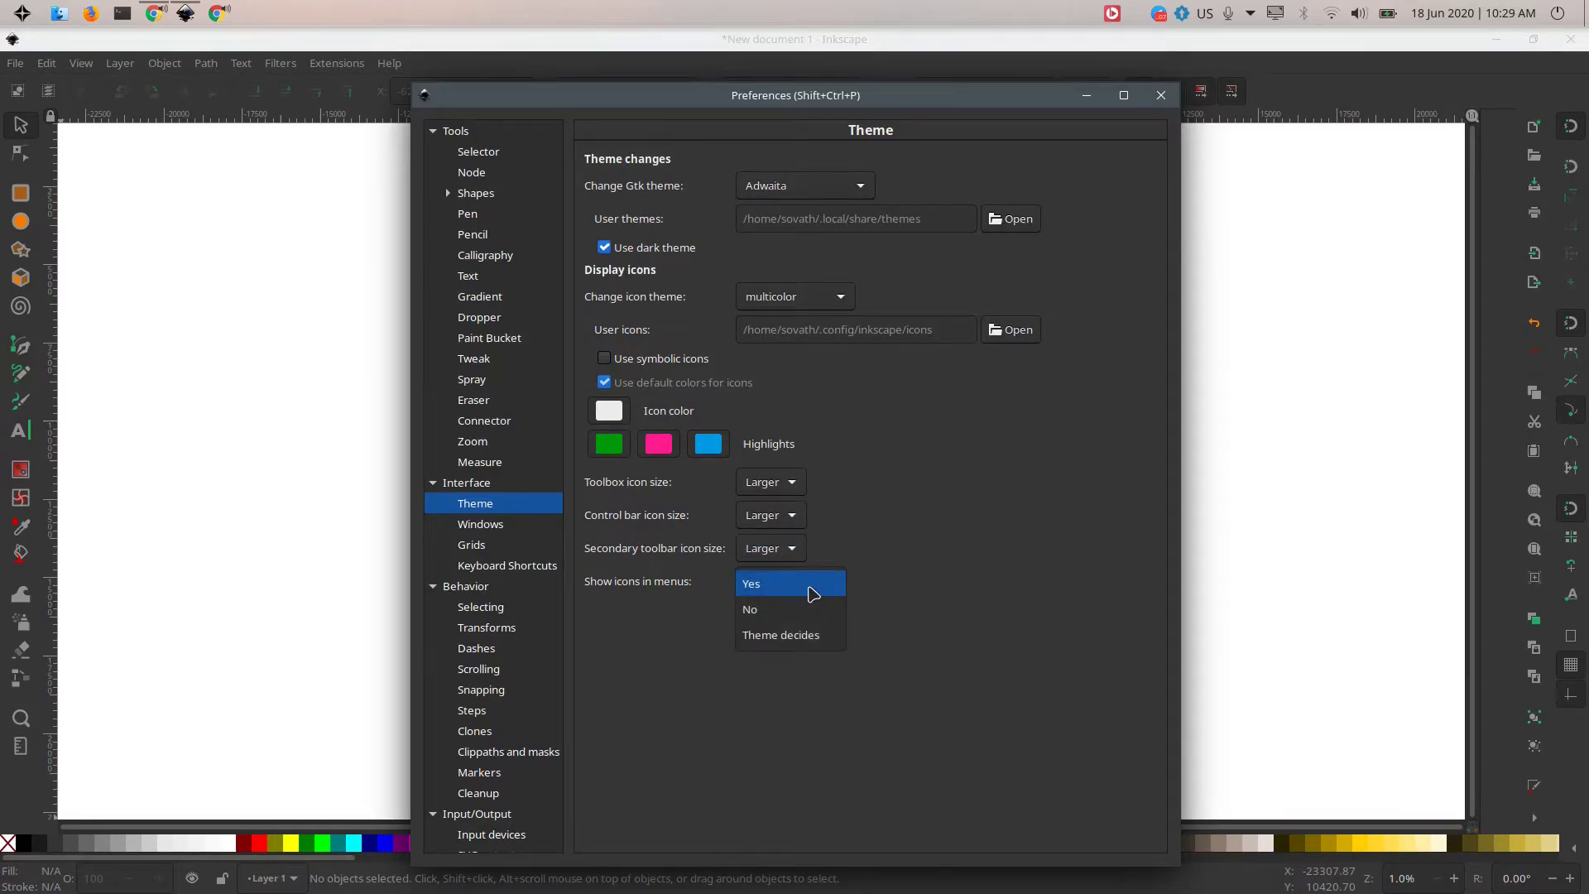
{"action": "left_click", "coordinate": [812, 593]}
{"action": "scroll", "coordinate": [790, 550], "scroll_direction": "down", "scroll_amount": 3}
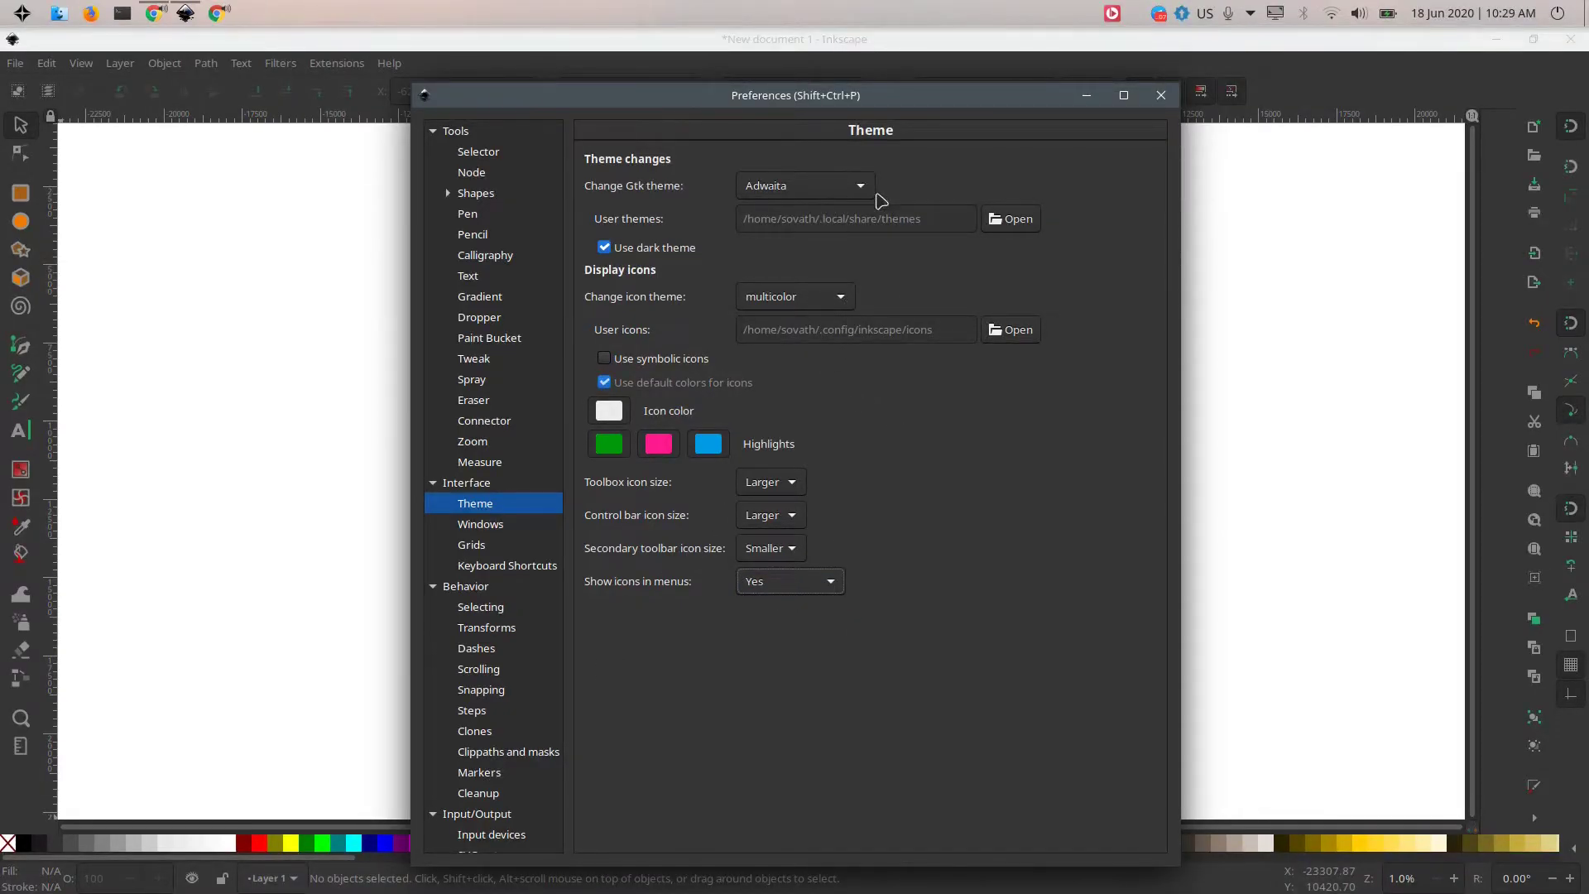
Step: Compare the multicolor icons with and without the symbolic style, and leave symbolic icons enabled
{"action": "left_click", "coordinate": [605, 361]}
{"action": "left_click", "coordinate": [605, 364]}
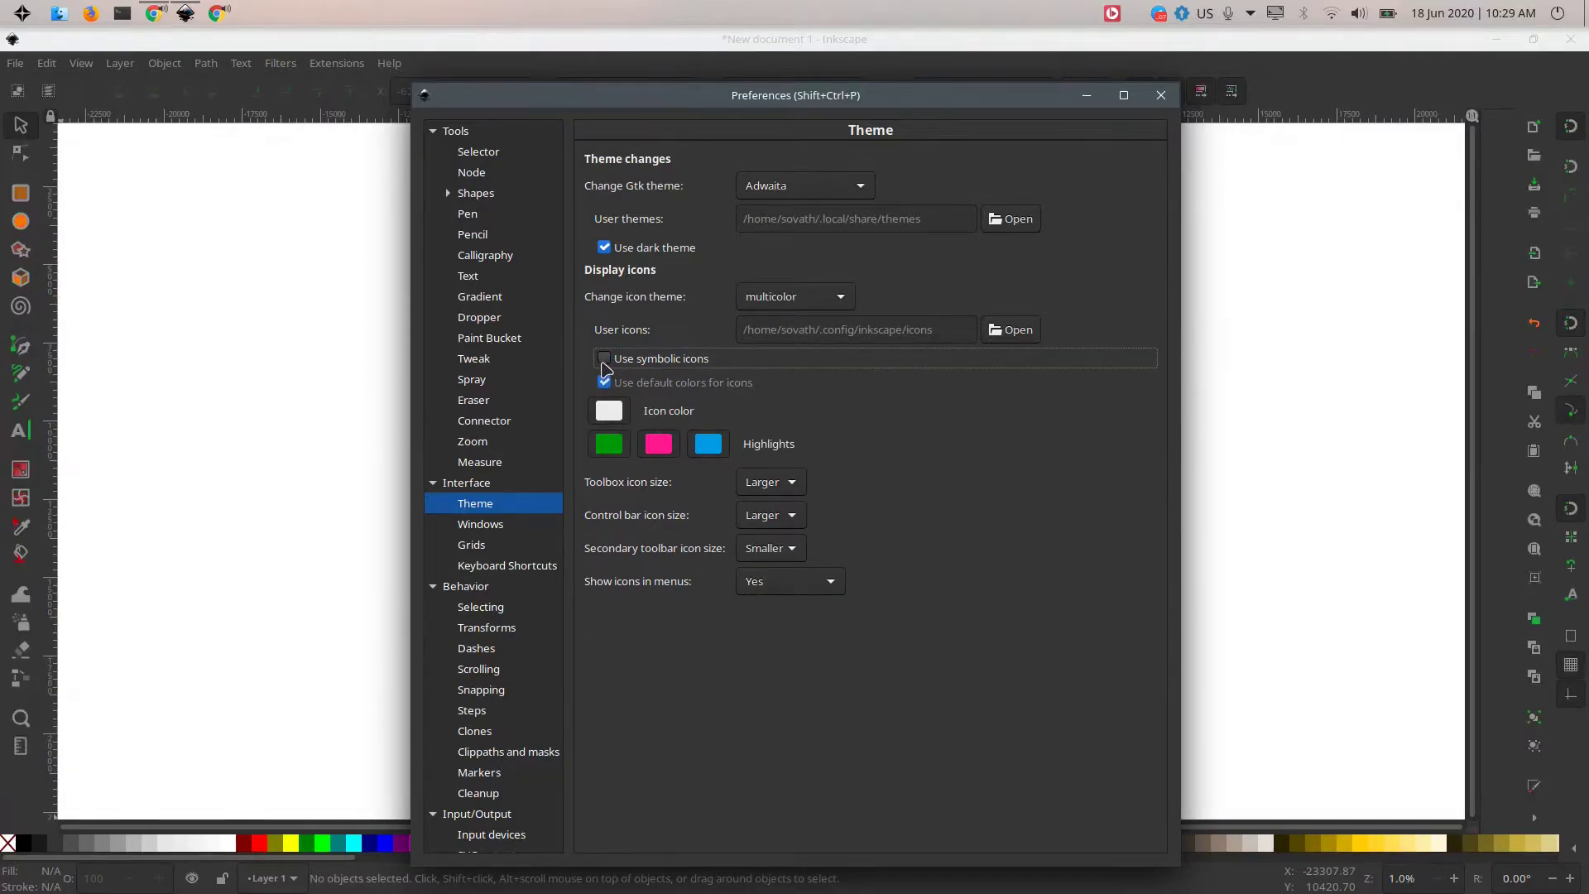
{"action": "left_click", "coordinate": [605, 361]}
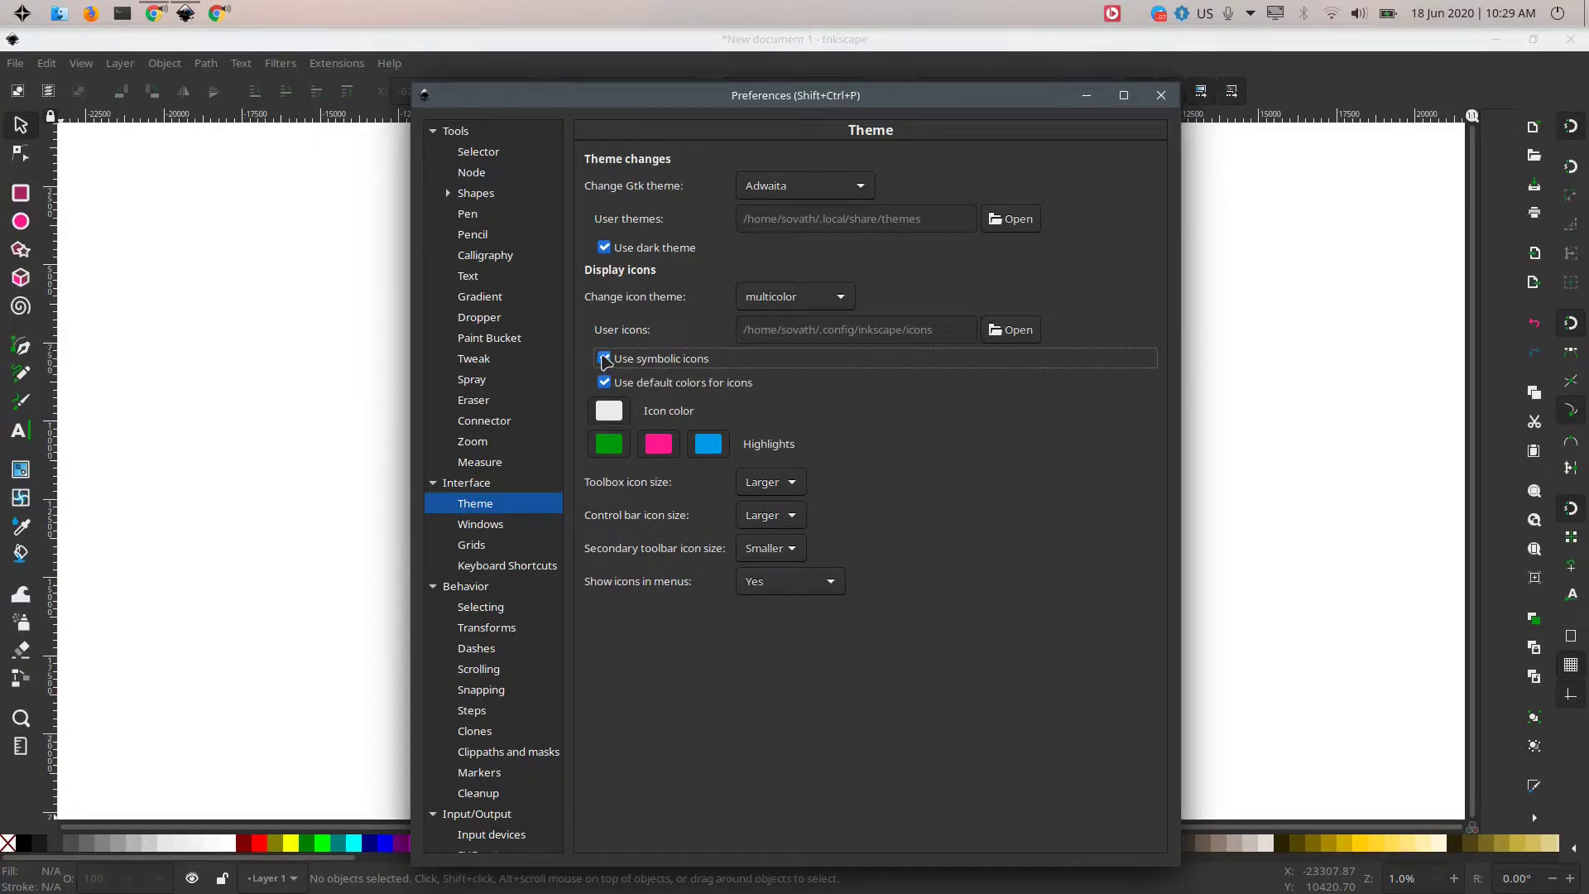
{"action": "left_click", "coordinate": [605, 361]}
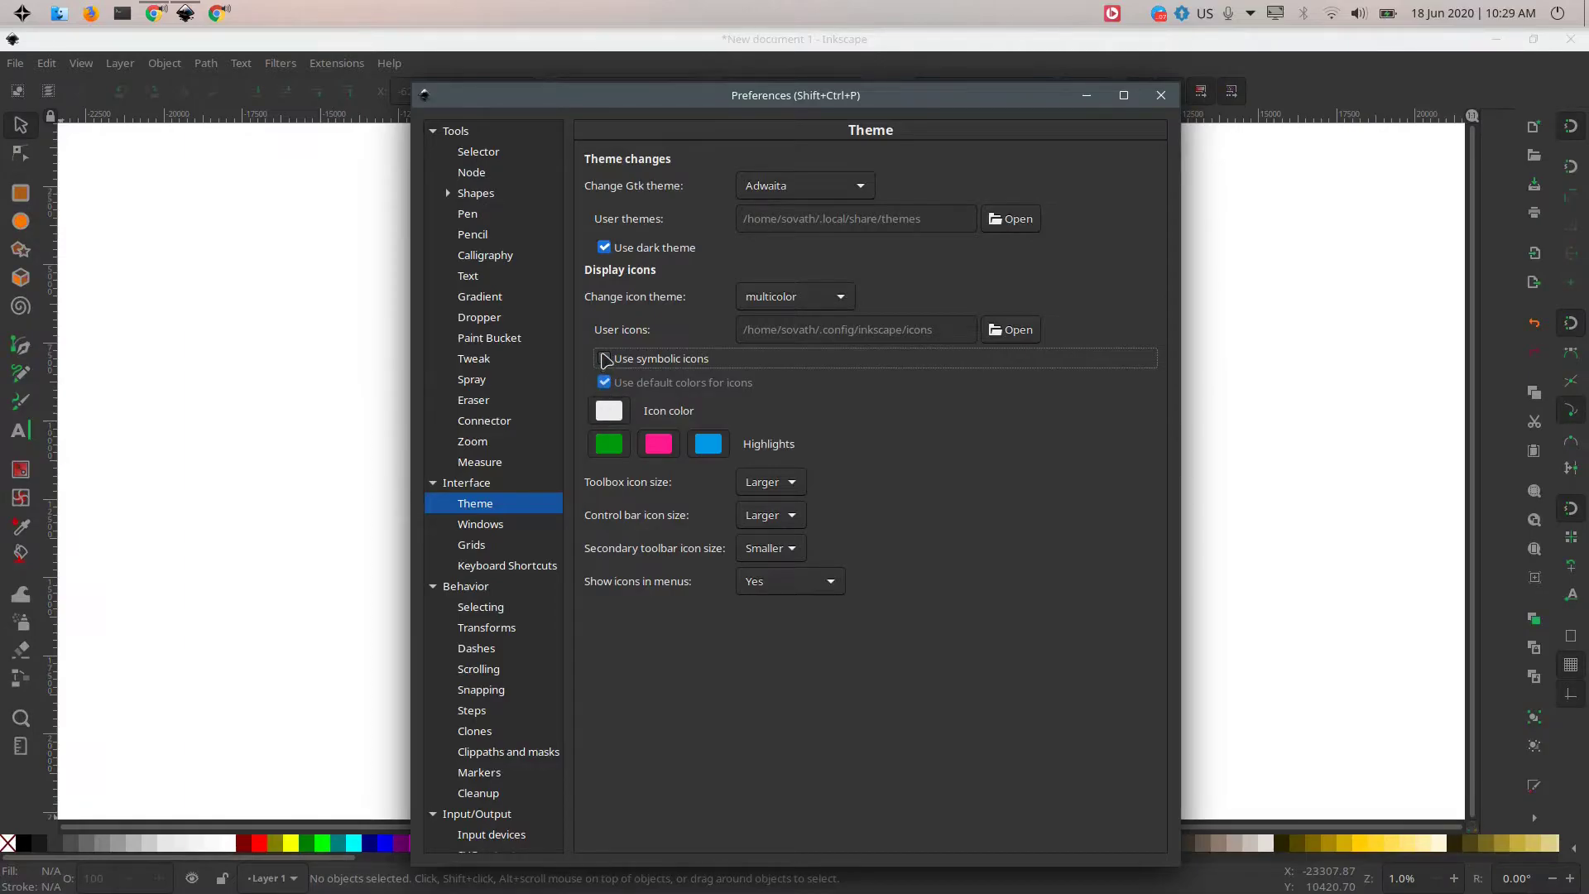
{"action": "left_click", "coordinate": [605, 361]}
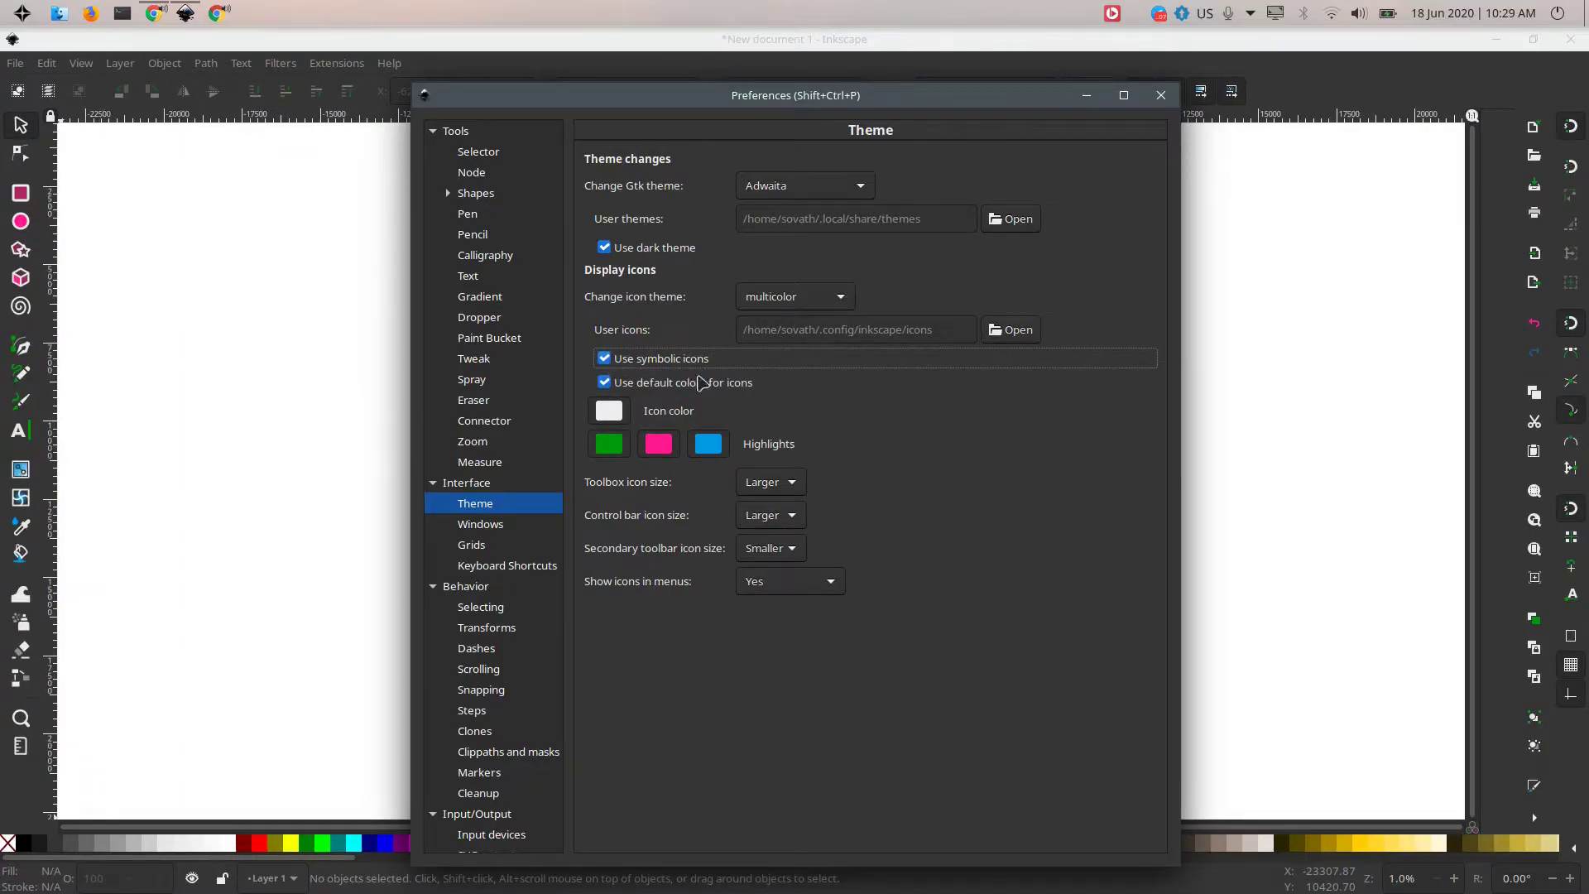
Step: Open the interface's Windows preferences and try the option to zoom when the window is resized, leaving it off
{"action": "left_click", "coordinate": [497, 524]}
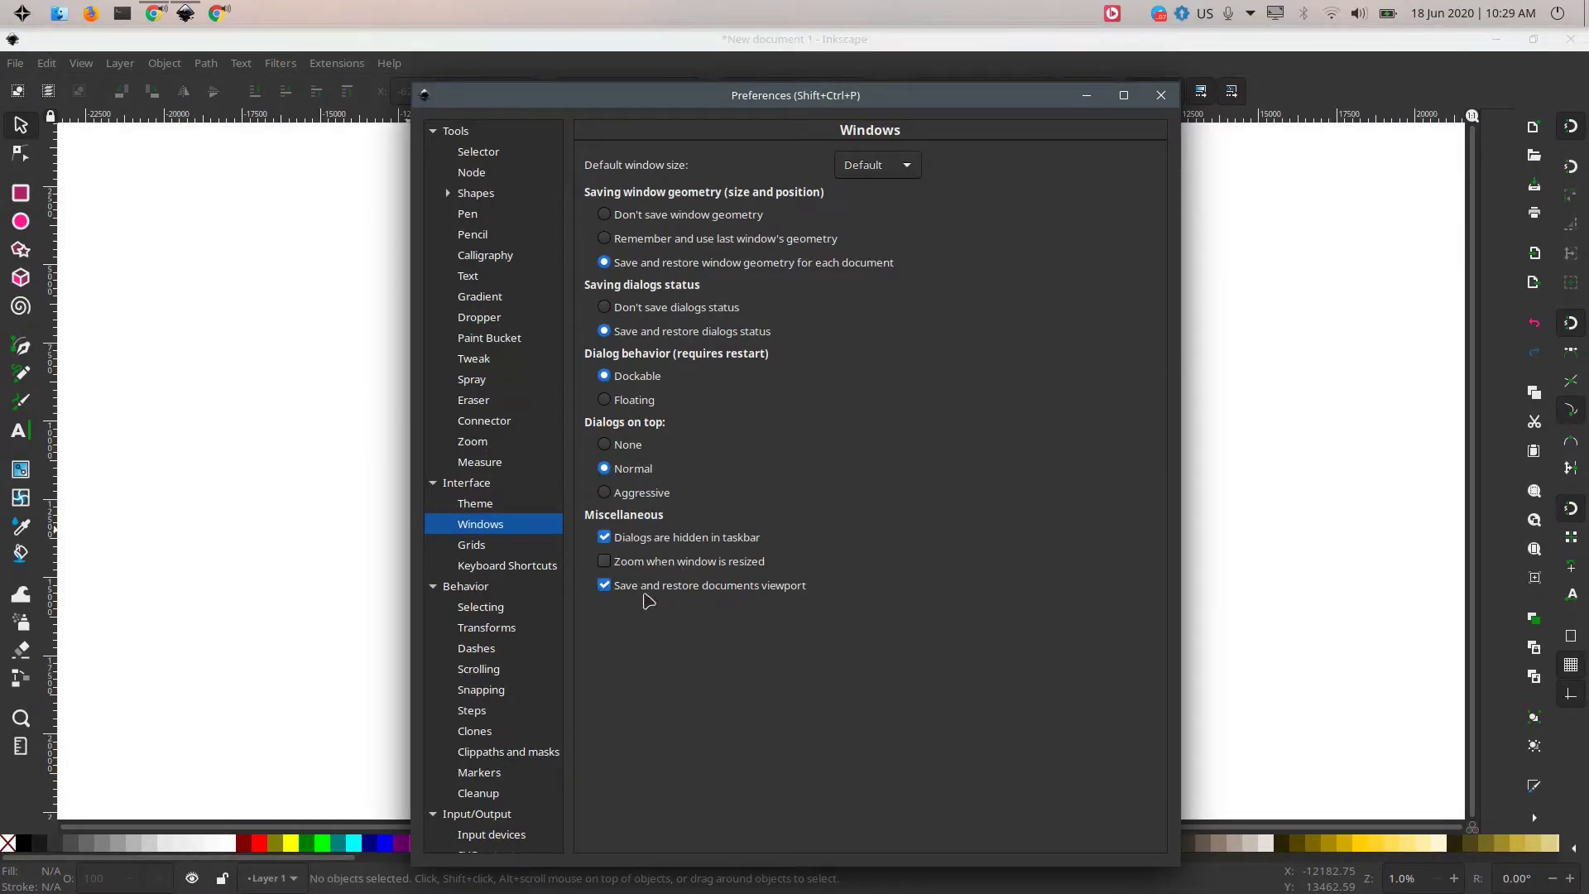
{"action": "left_click", "coordinate": [604, 563]}
{"action": "left_click", "coordinate": [604, 563]}
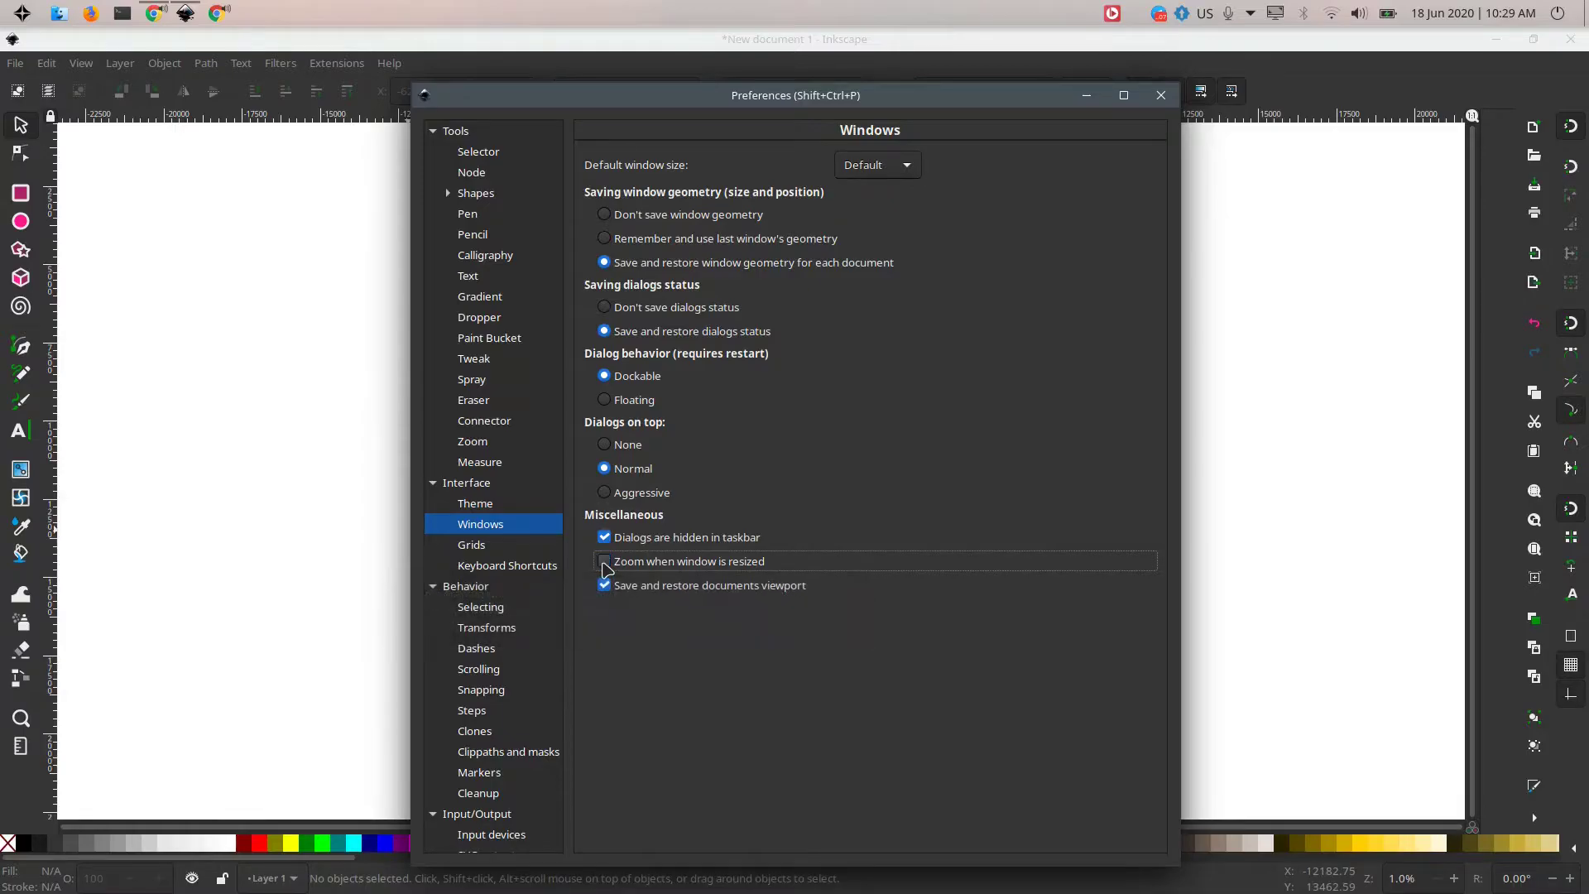
{"action": "left_click", "coordinate": [606, 566]}
Step: Try Floating dialogs and not saving dialogs status, and restore Dockable and Save and restore dialogs status
{"action": "left_click", "coordinate": [604, 401]}
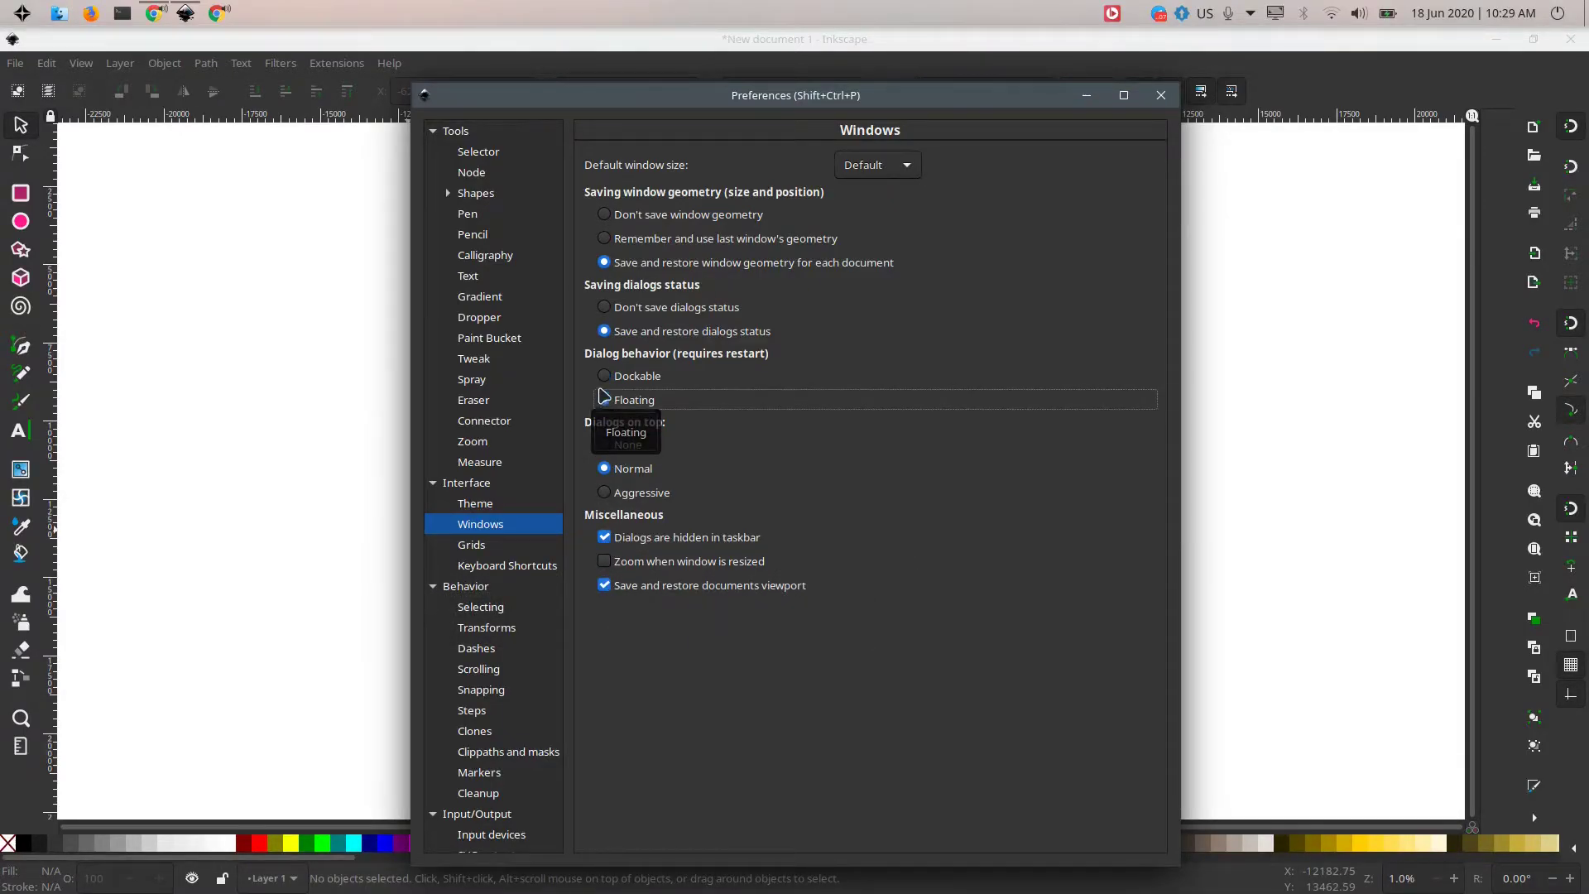
{"action": "left_click", "coordinate": [604, 379]}
{"action": "left_click", "coordinate": [606, 307]}
{"action": "left_click", "coordinate": [612, 333]}
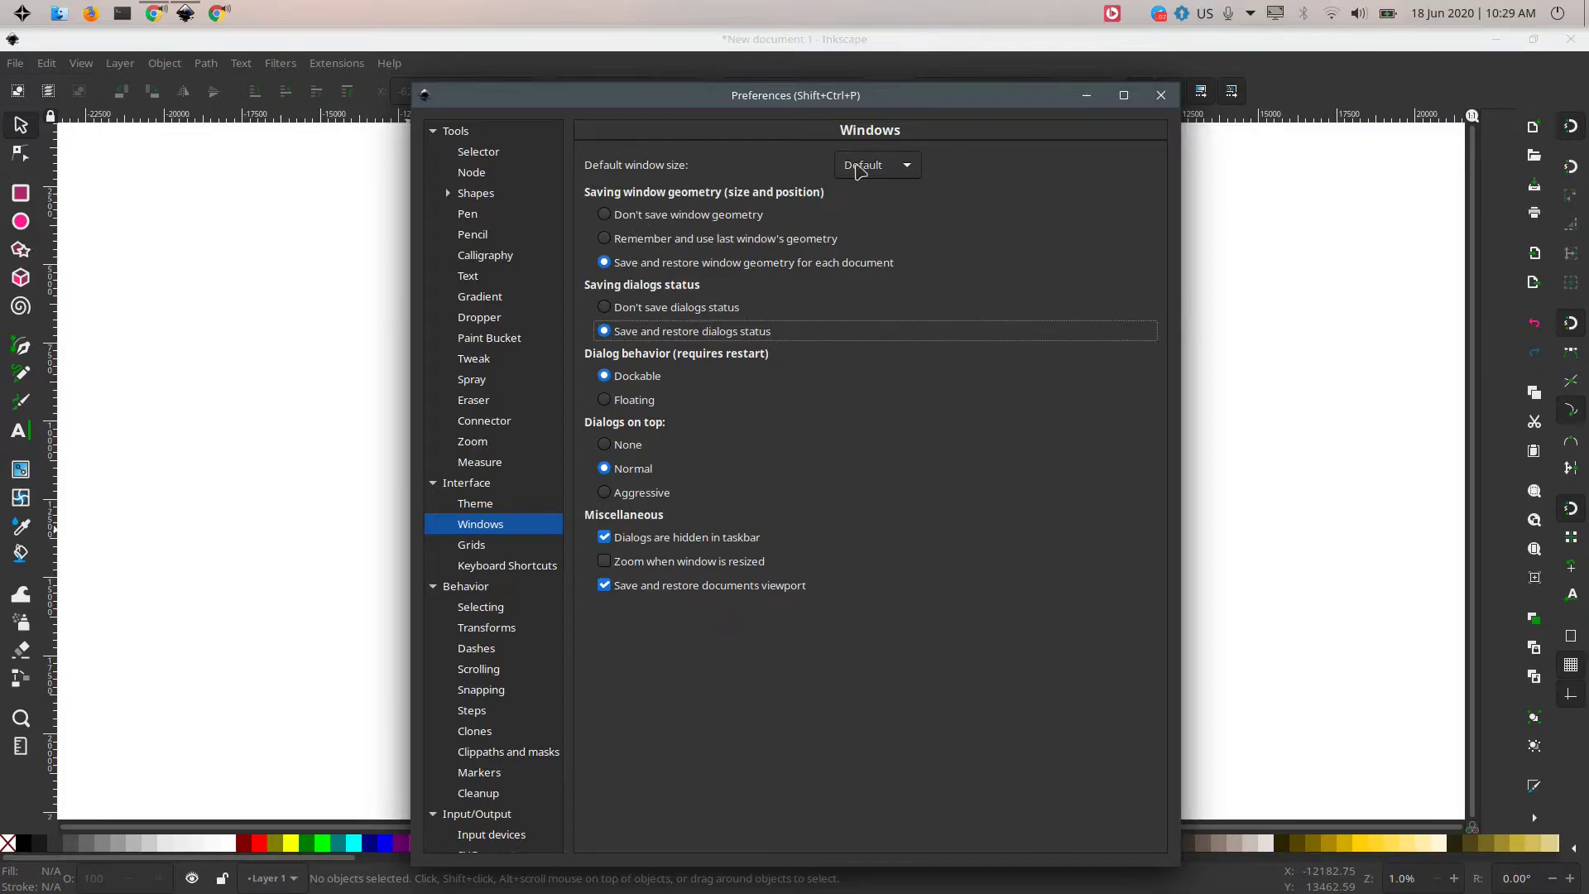
Step: Try the Large option for the default window size and restore Default
{"action": "left_click", "coordinate": [903, 170]}
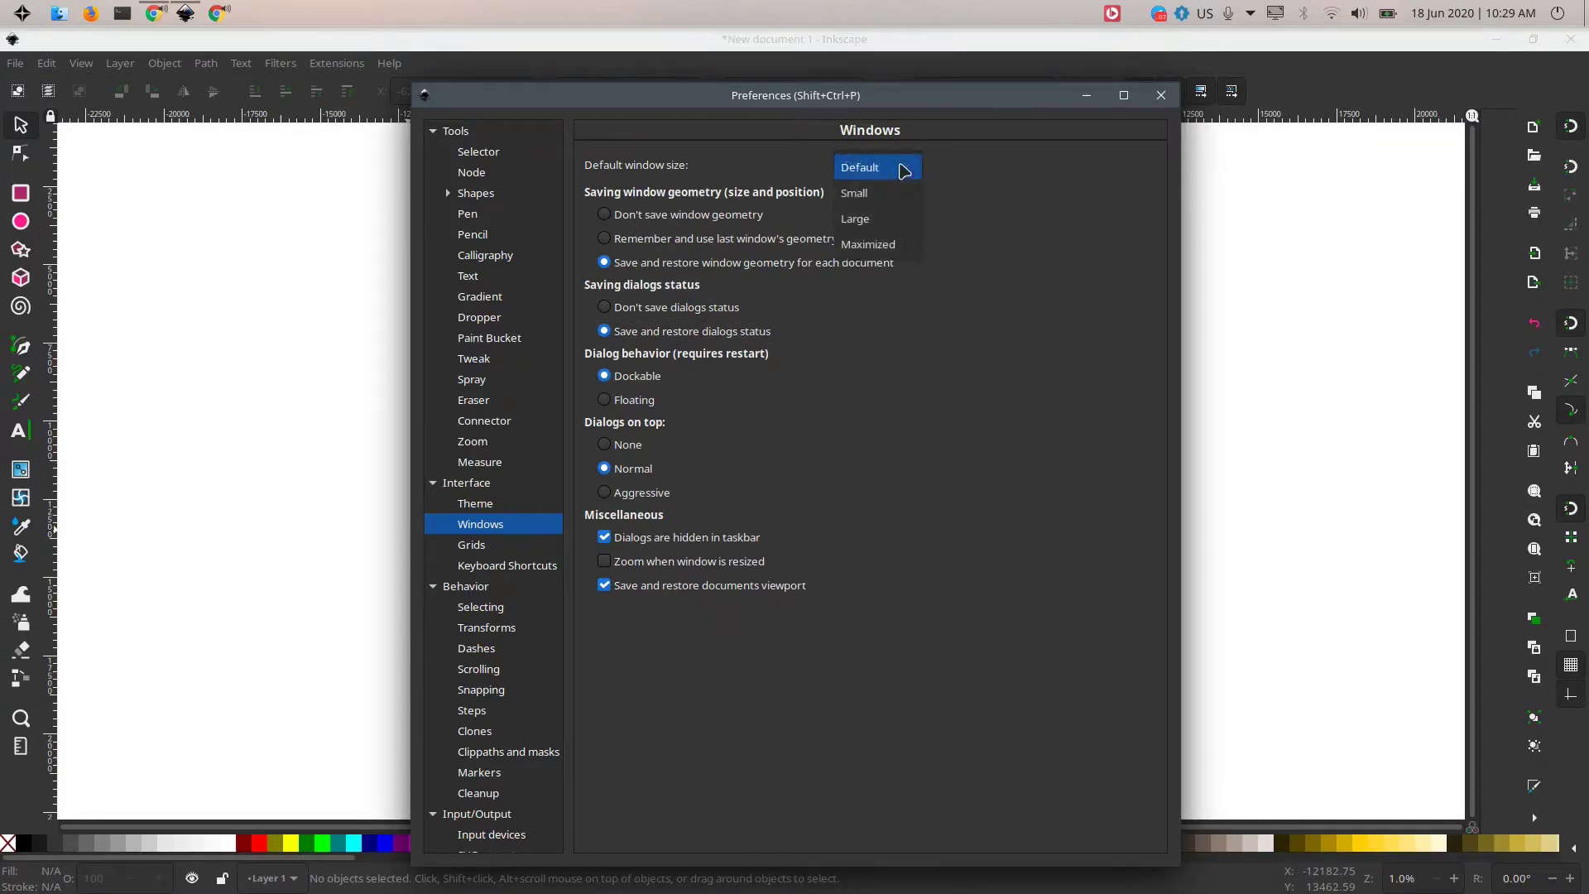
{"action": "left_click", "coordinate": [903, 219]}
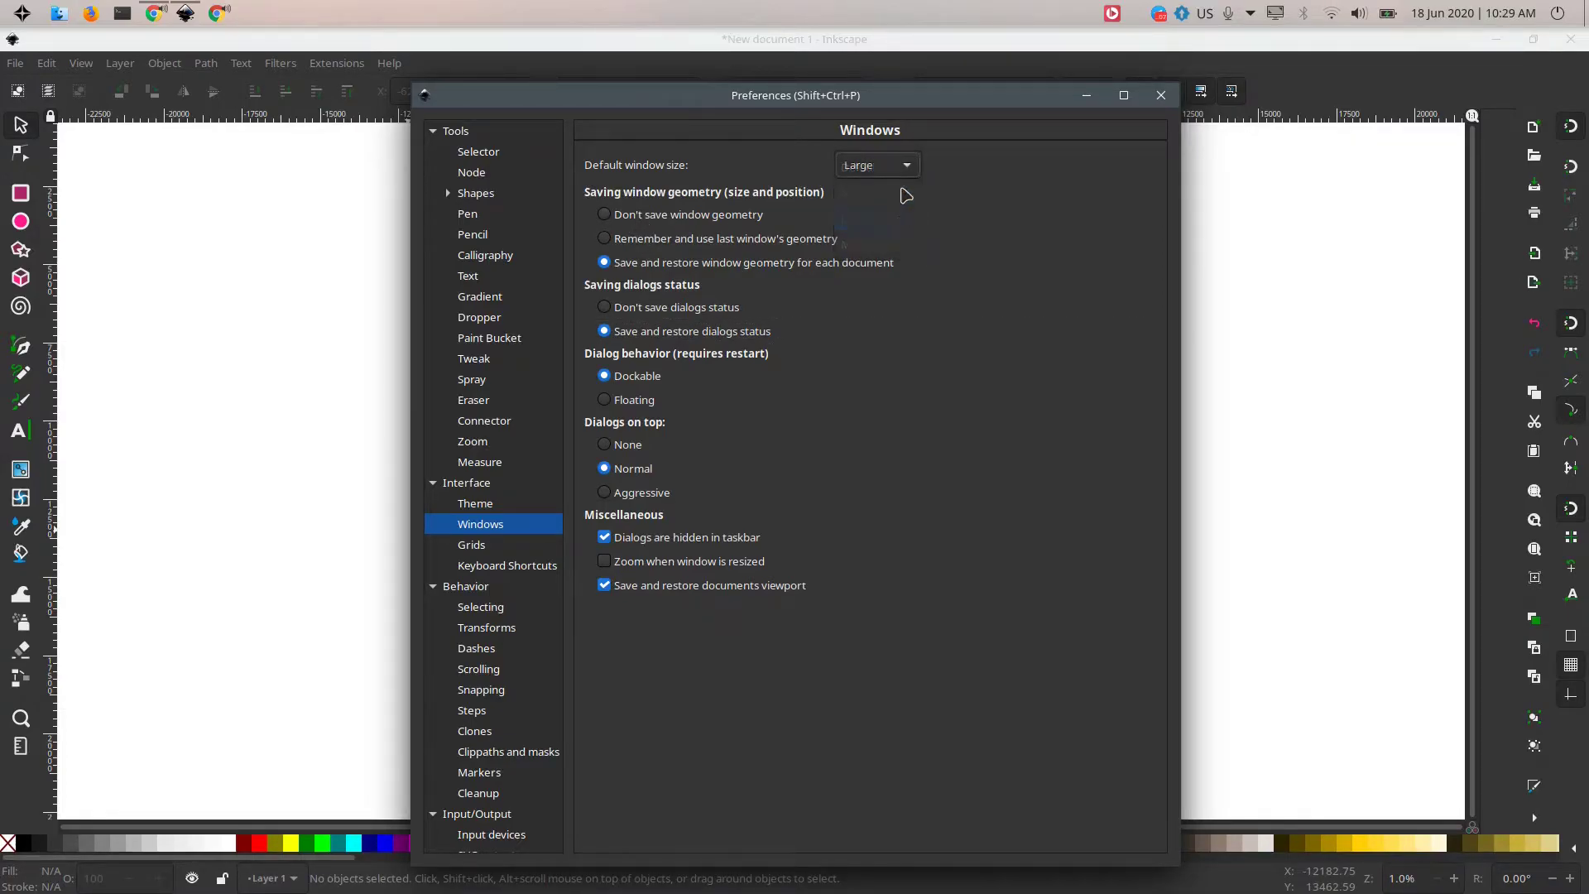
{"action": "left_click", "coordinate": [910, 168]}
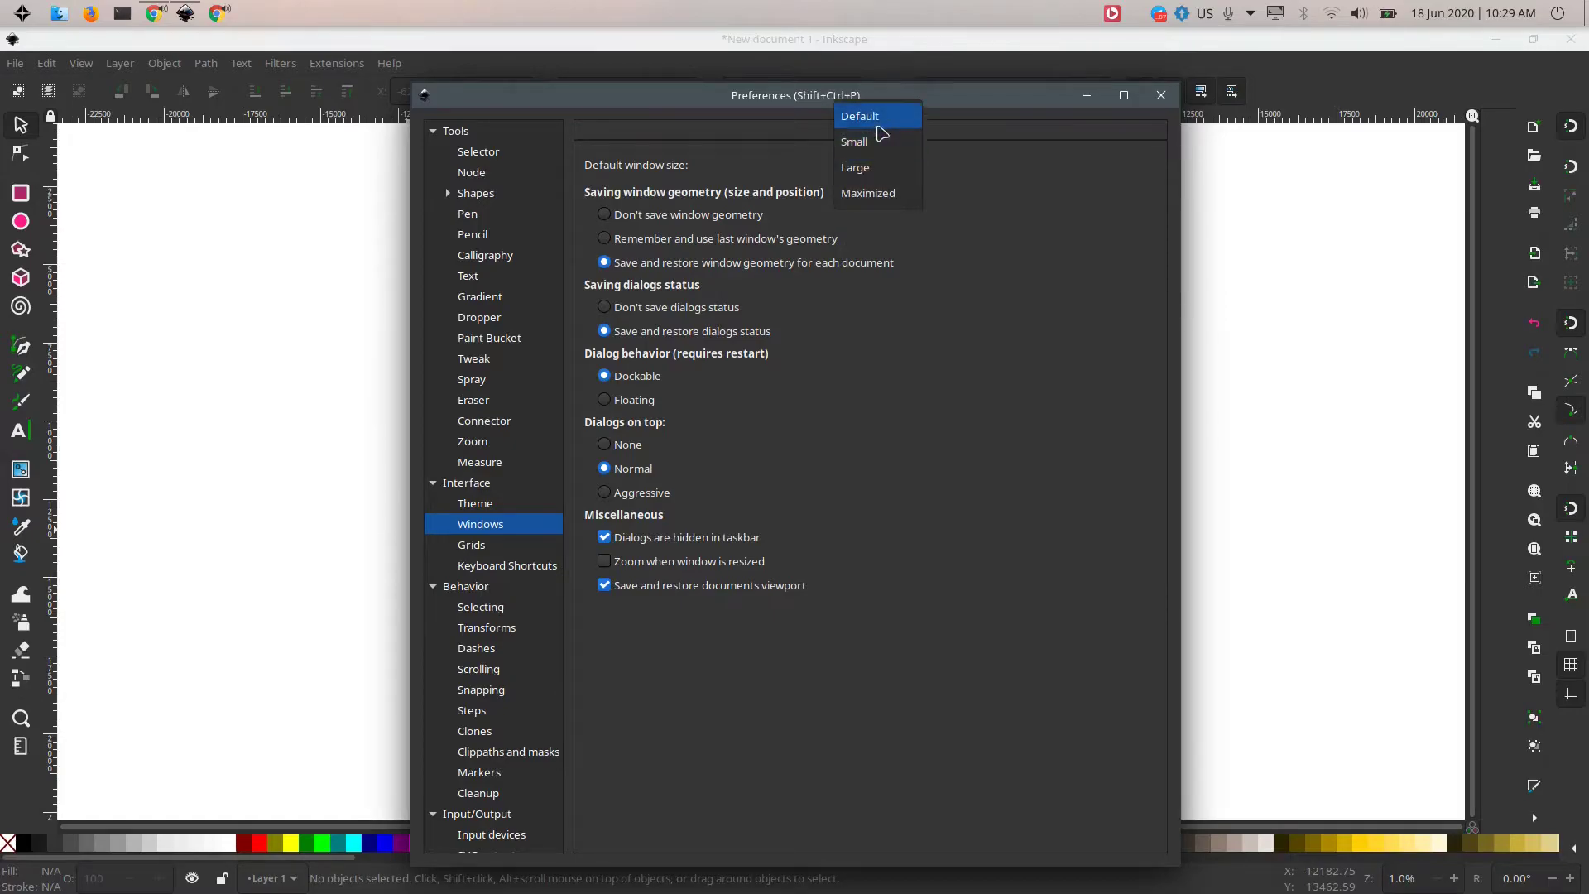
{"action": "left_click", "coordinate": [880, 122]}
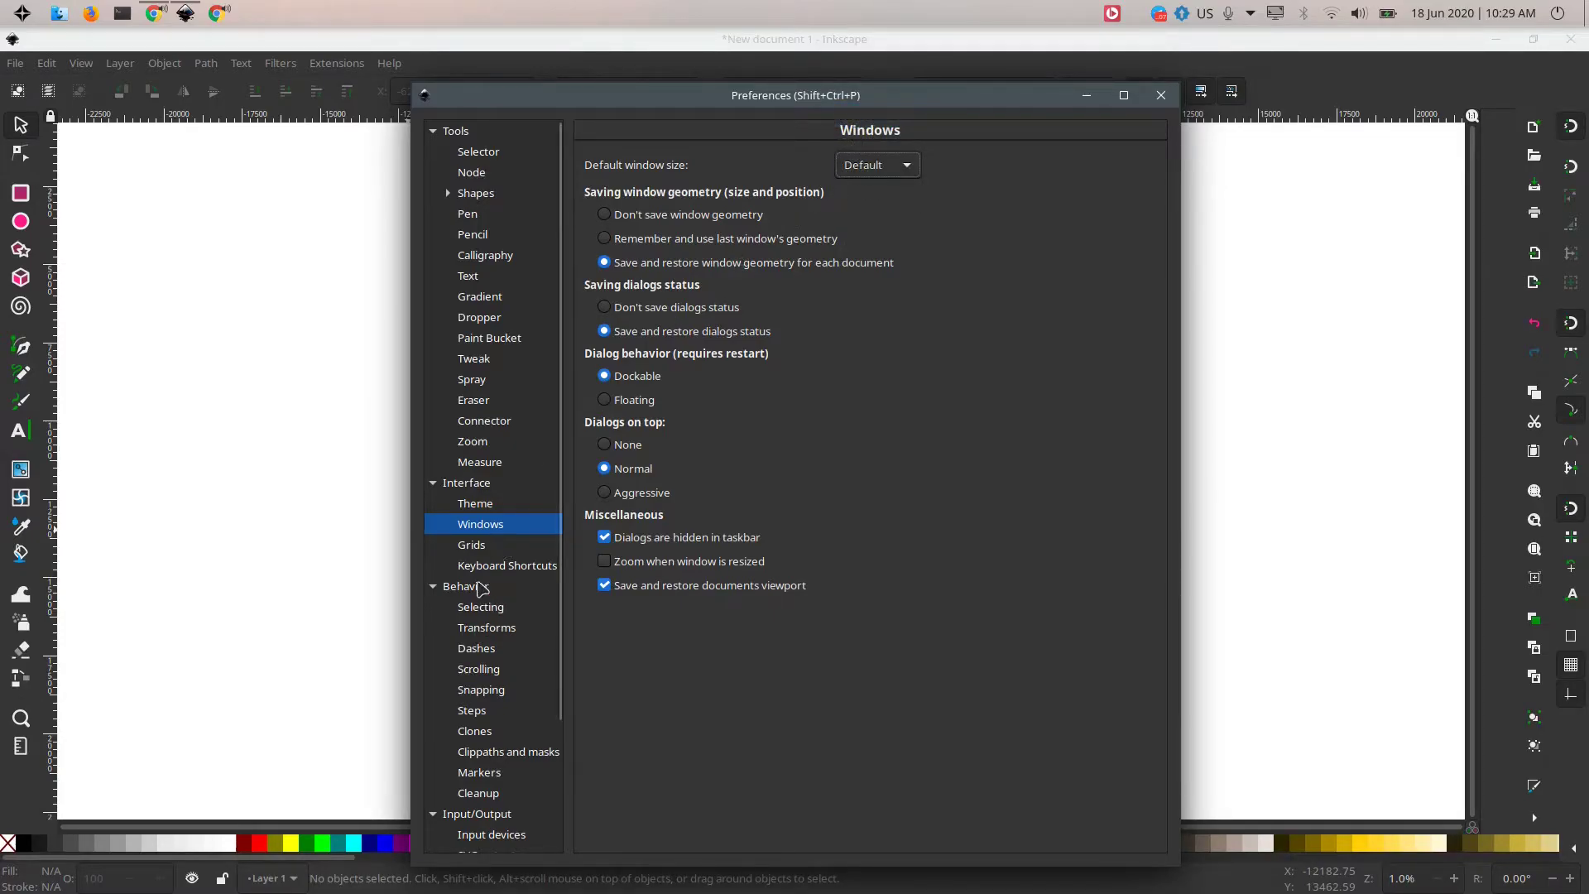
Step: Review the Grids, Theme and Windows pages of the interface preferences
{"action": "left_click", "coordinate": [478, 550]}
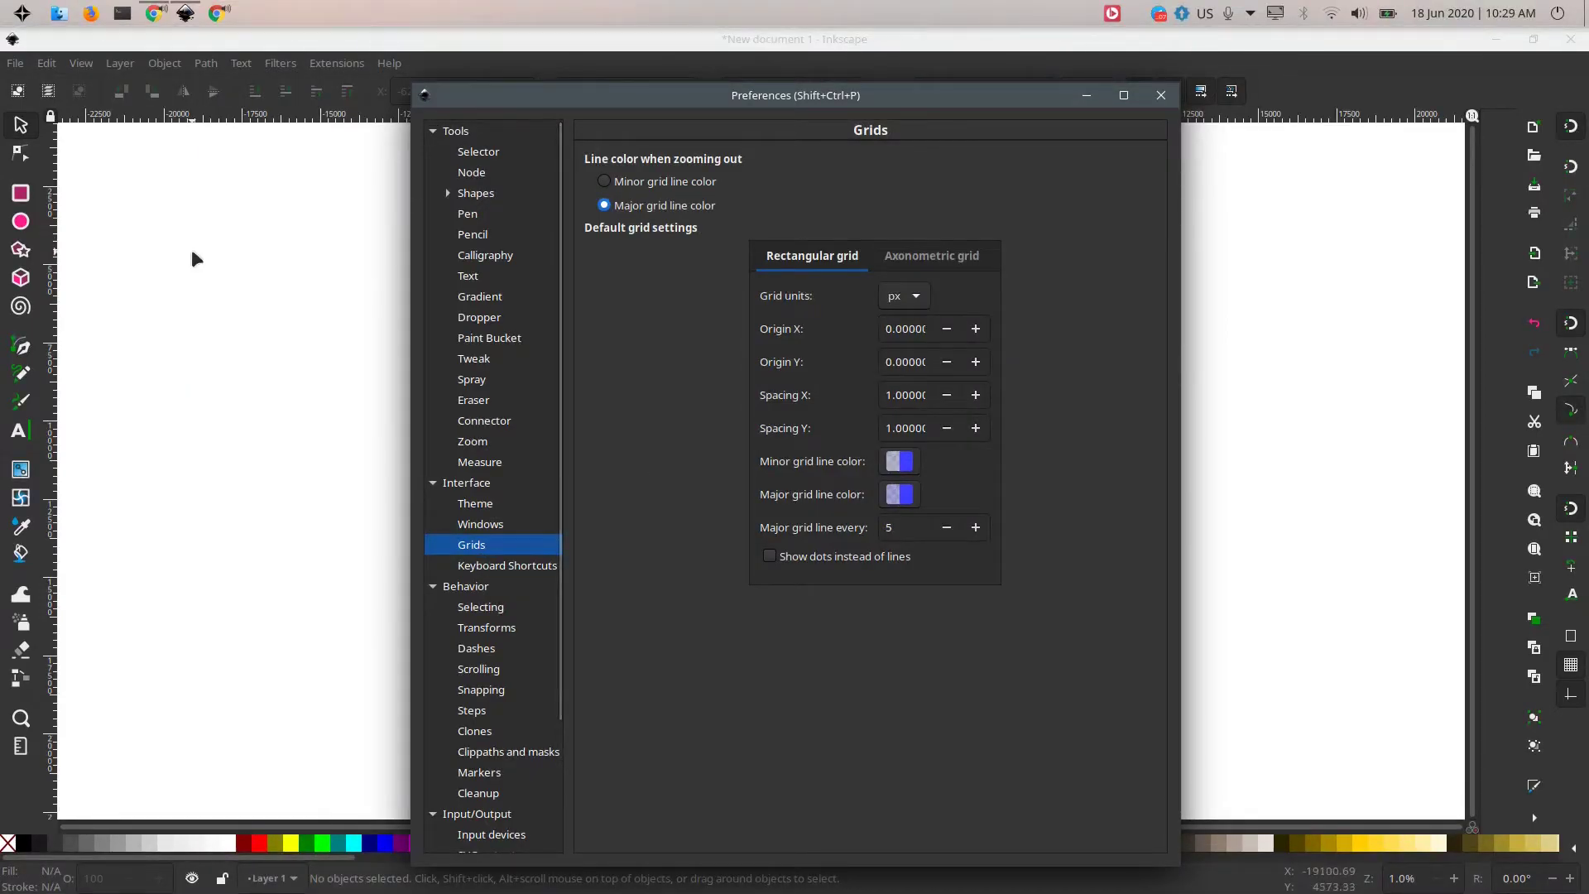
{"action": "left_click", "coordinate": [466, 503]}
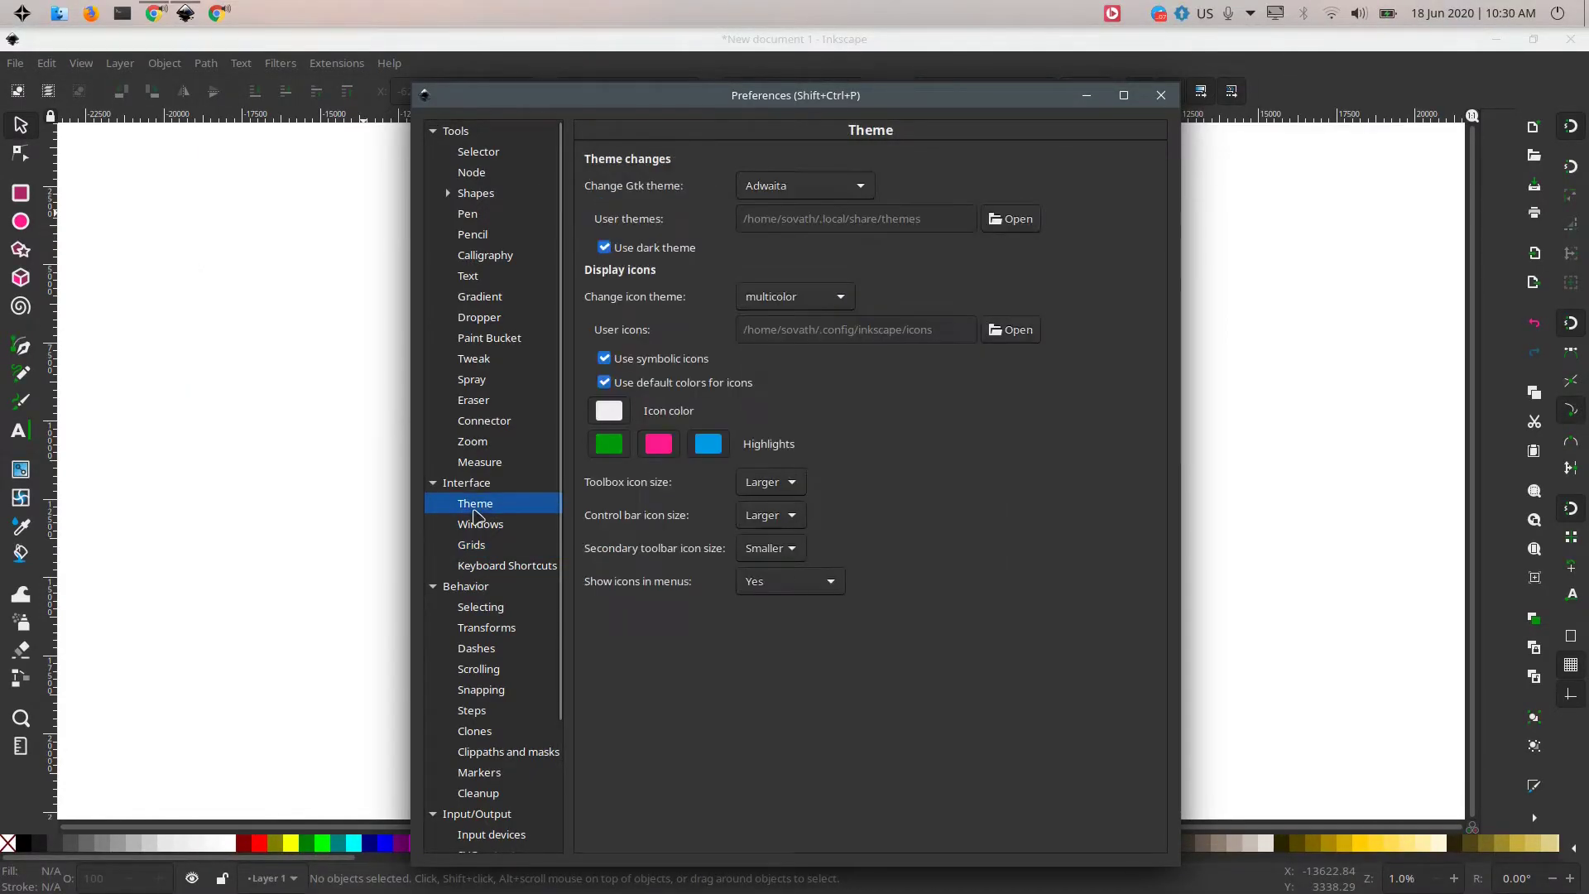
{"action": "left_click", "coordinate": [493, 524]}
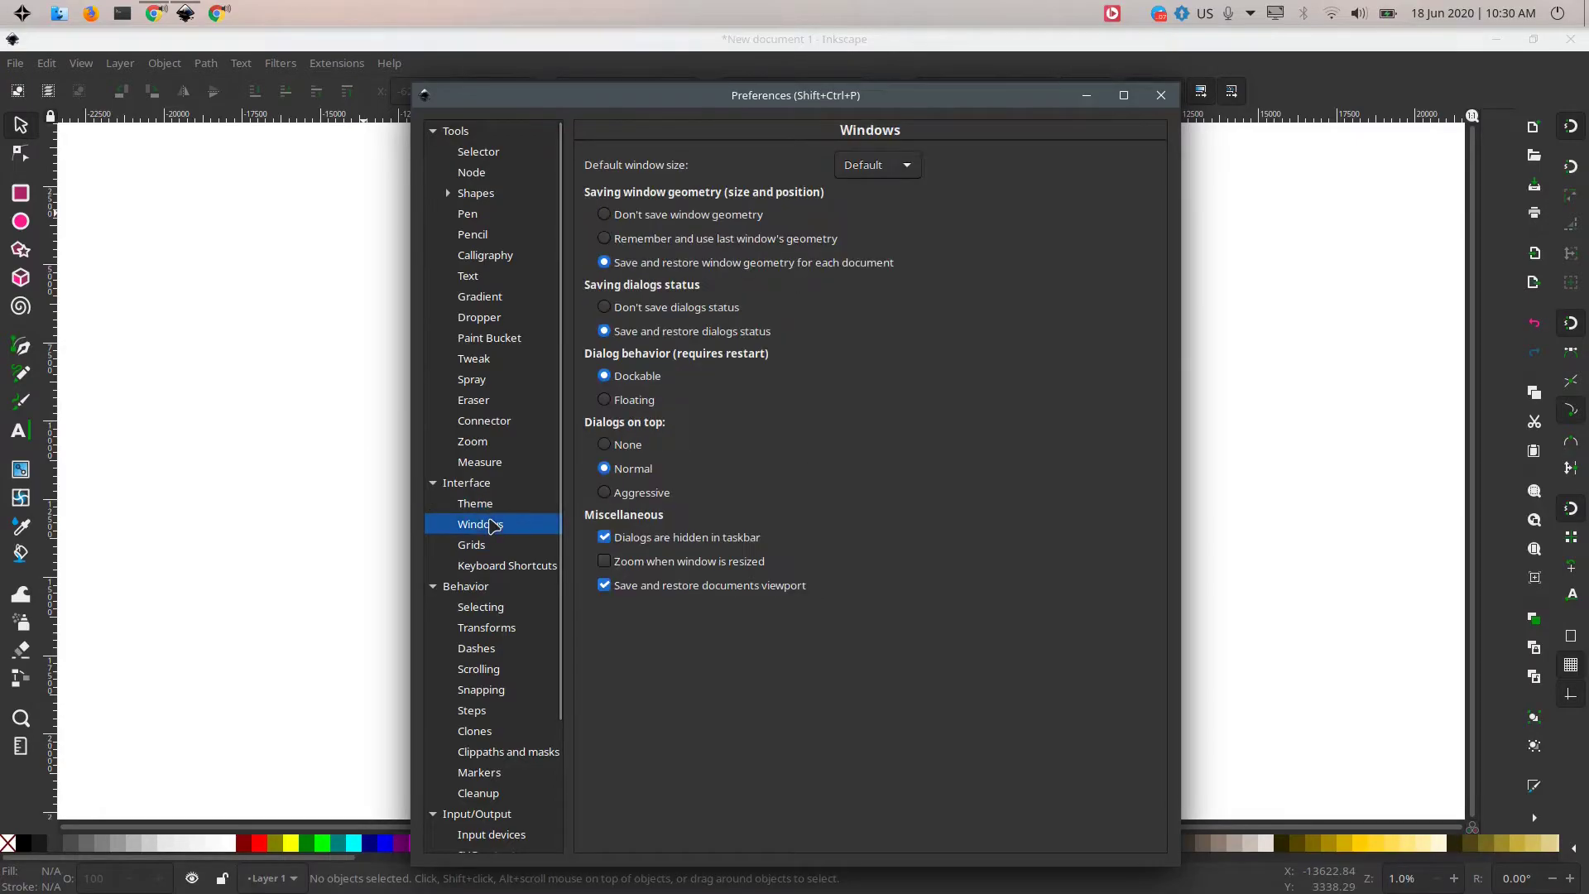
{"action": "left_click", "coordinate": [494, 507]}
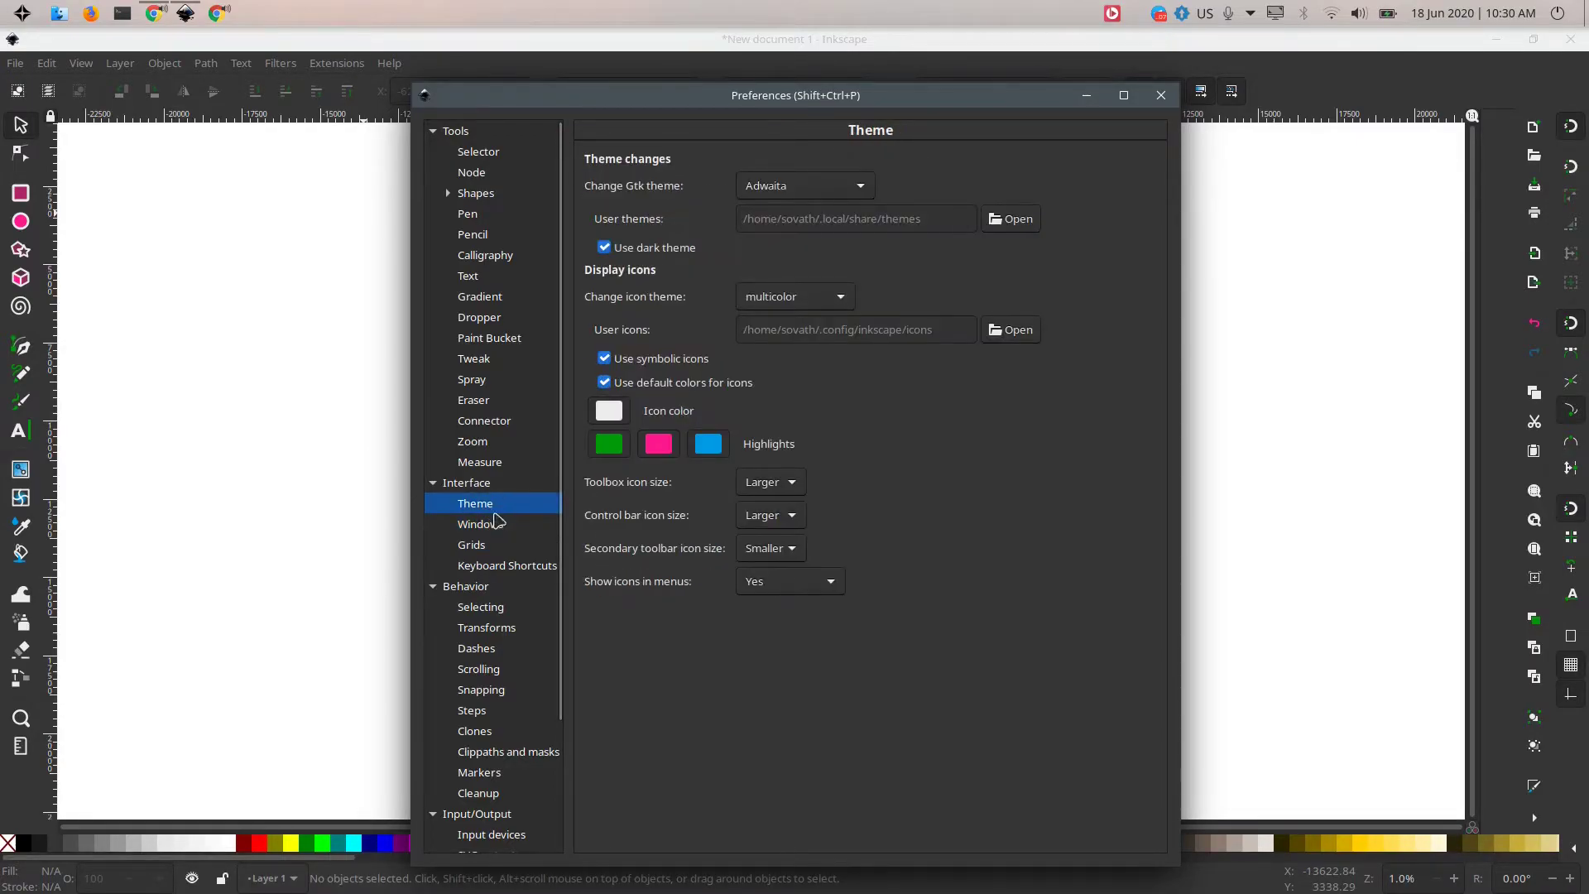
{"action": "left_click", "coordinate": [498, 528]}
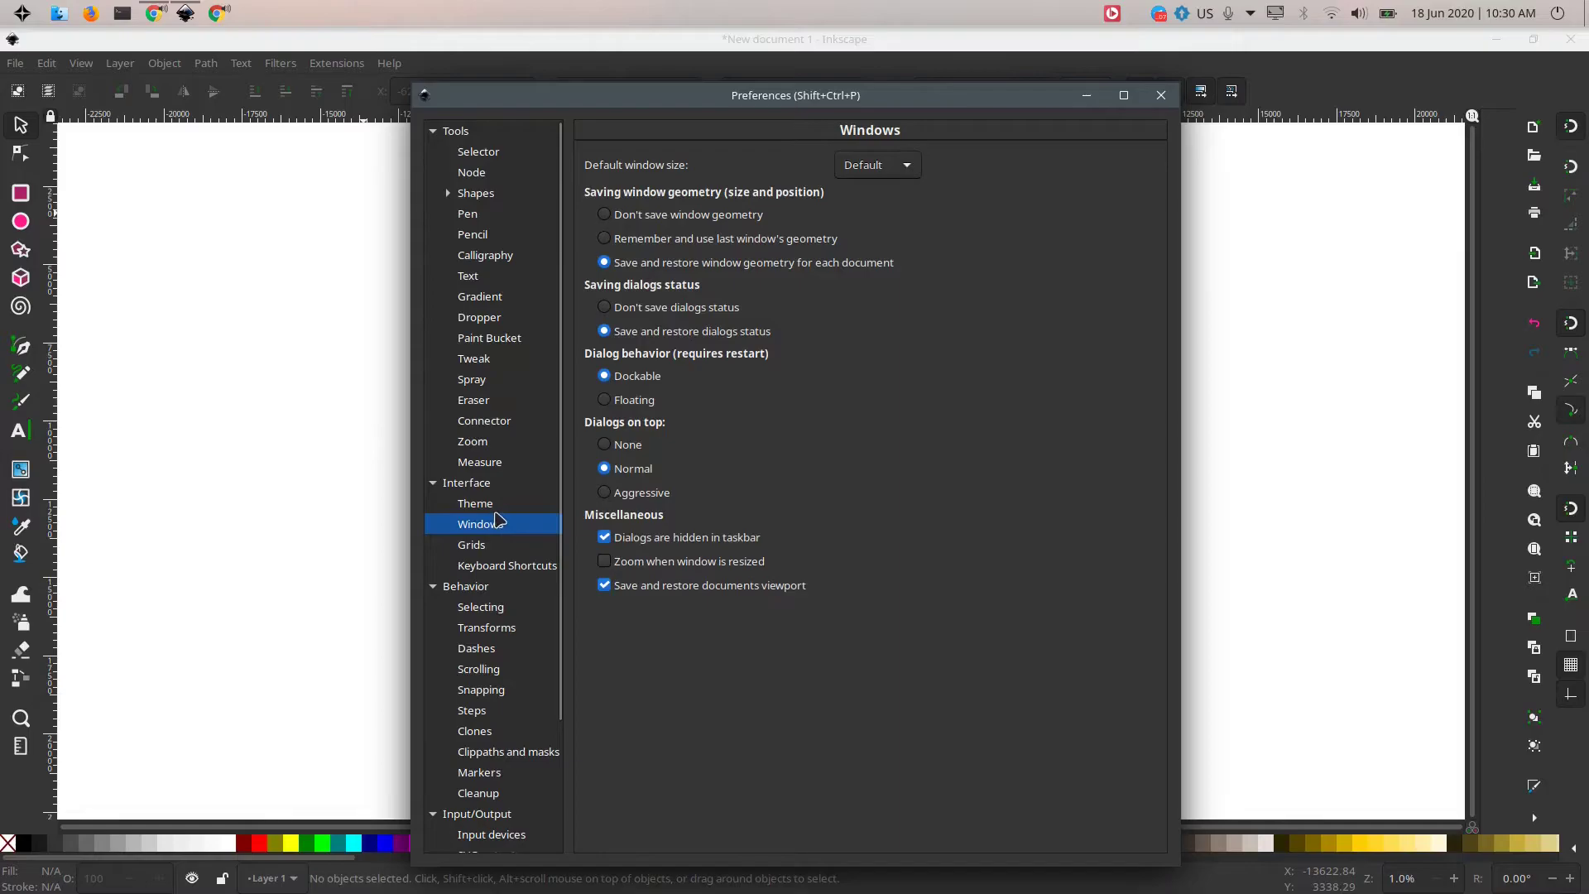
{"action": "left_click", "coordinate": [496, 511]}
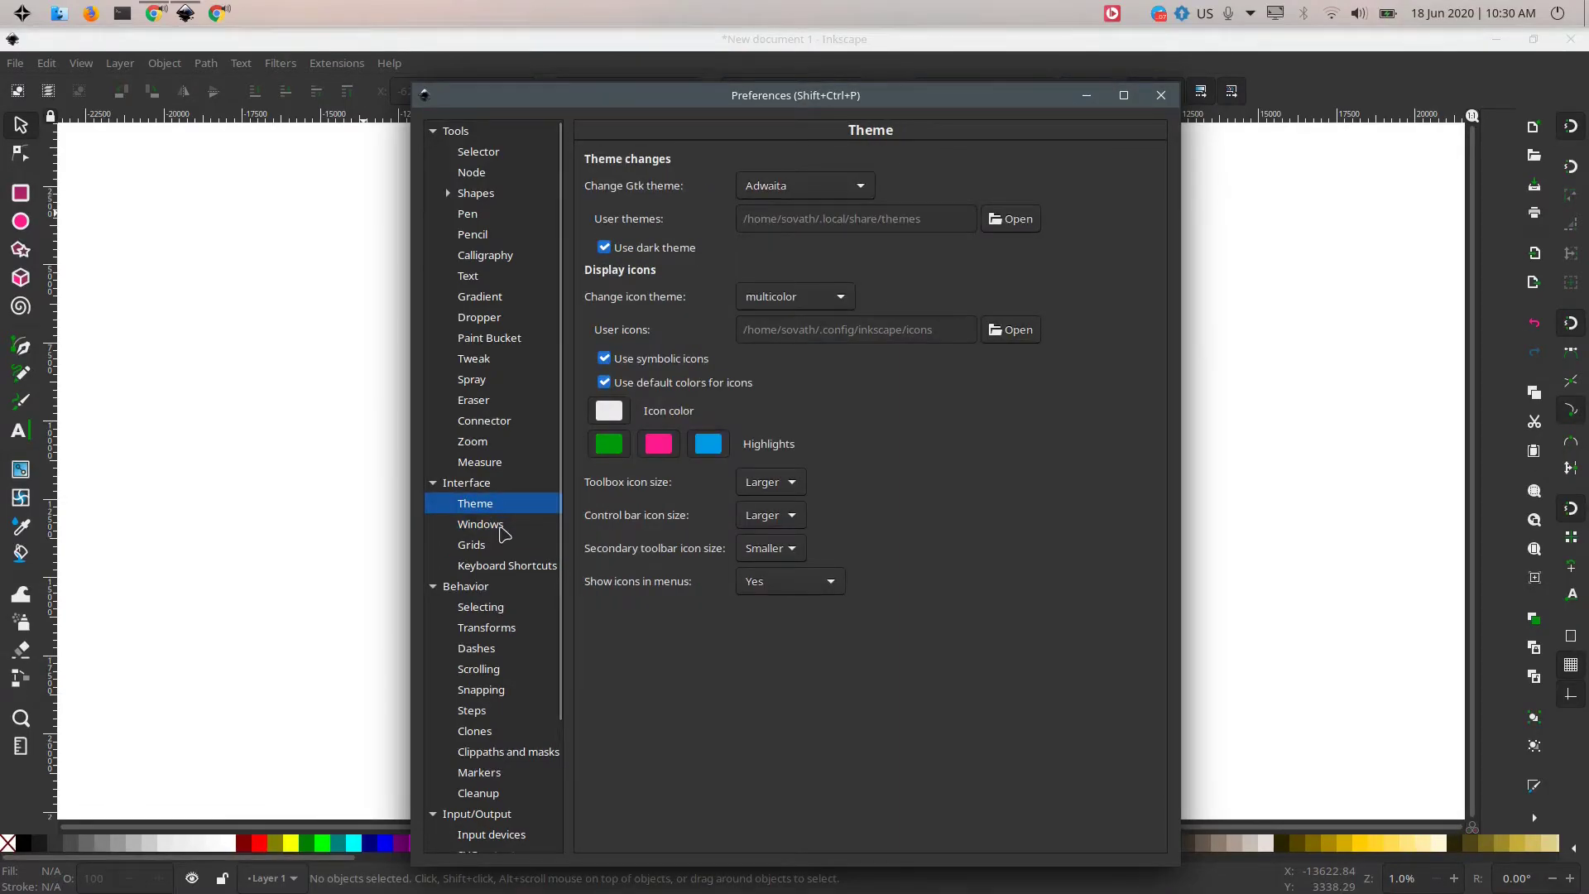
{"action": "left_click", "coordinate": [502, 528]}
{"action": "left_click", "coordinate": [507, 509]}
Step: Try the Tango icon theme in the Theme preferences and switch the icon theme back to multicolor
{"action": "left_click", "coordinate": [786, 298]}
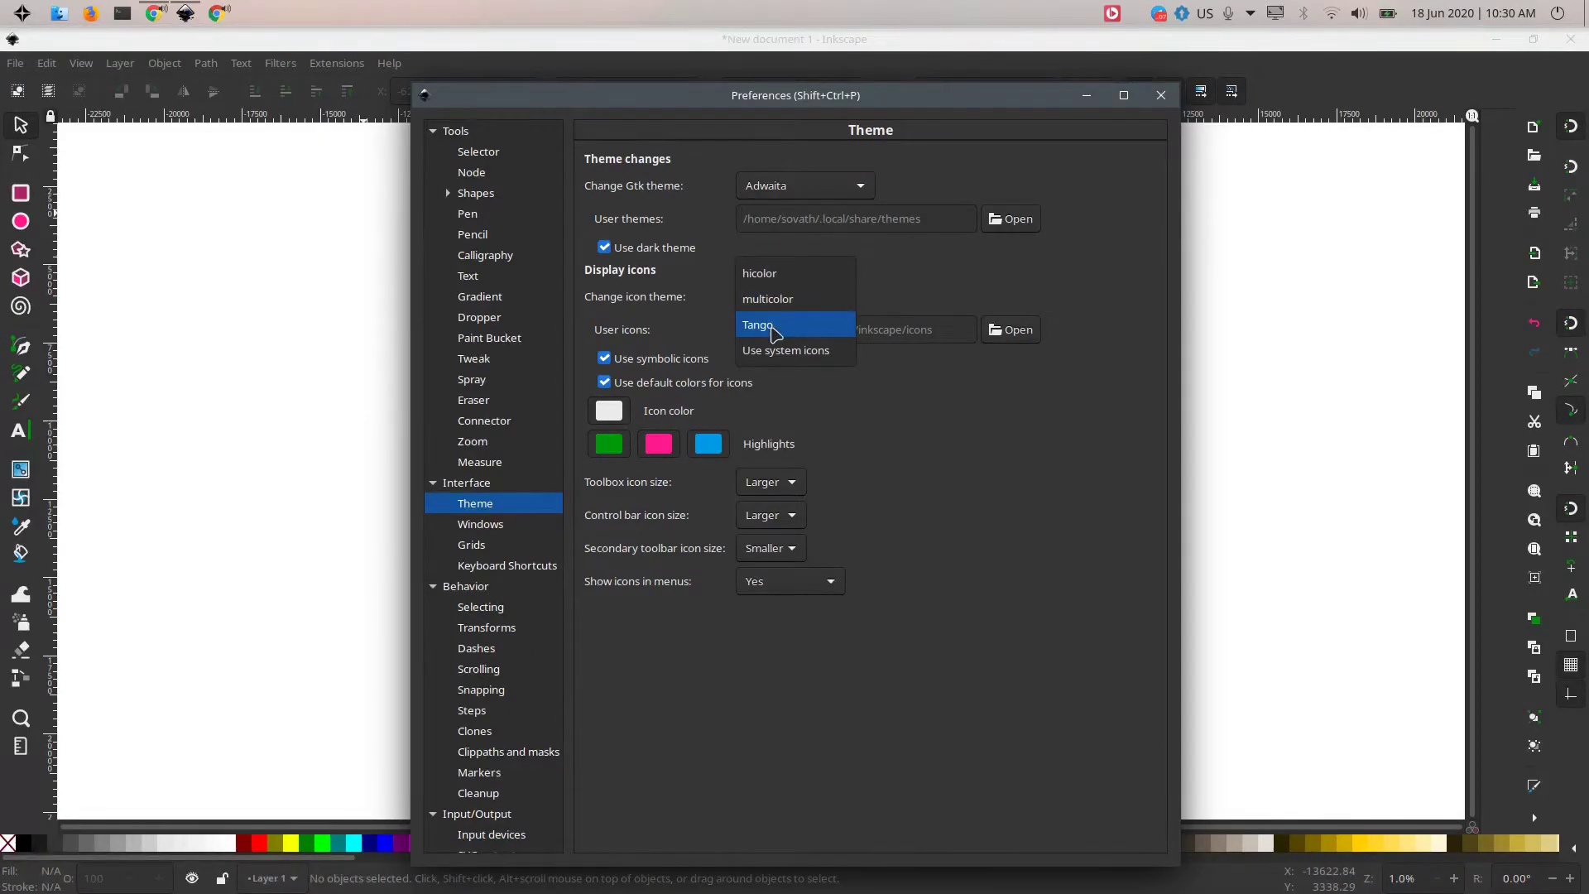
{"action": "left_click", "coordinate": [759, 322]}
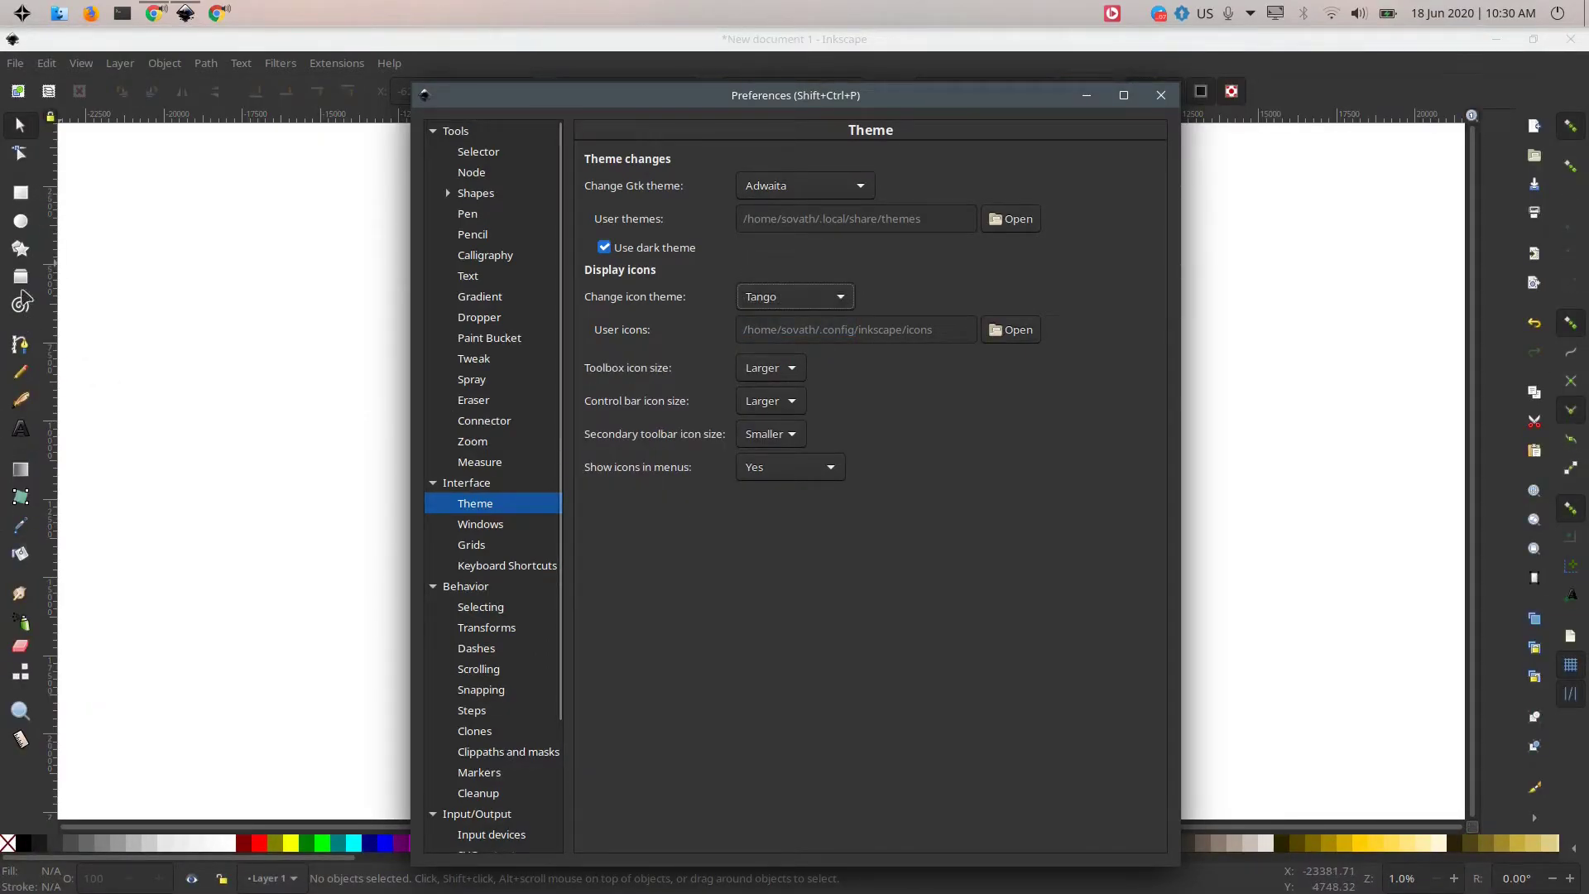
{"action": "left_click", "coordinate": [839, 299]}
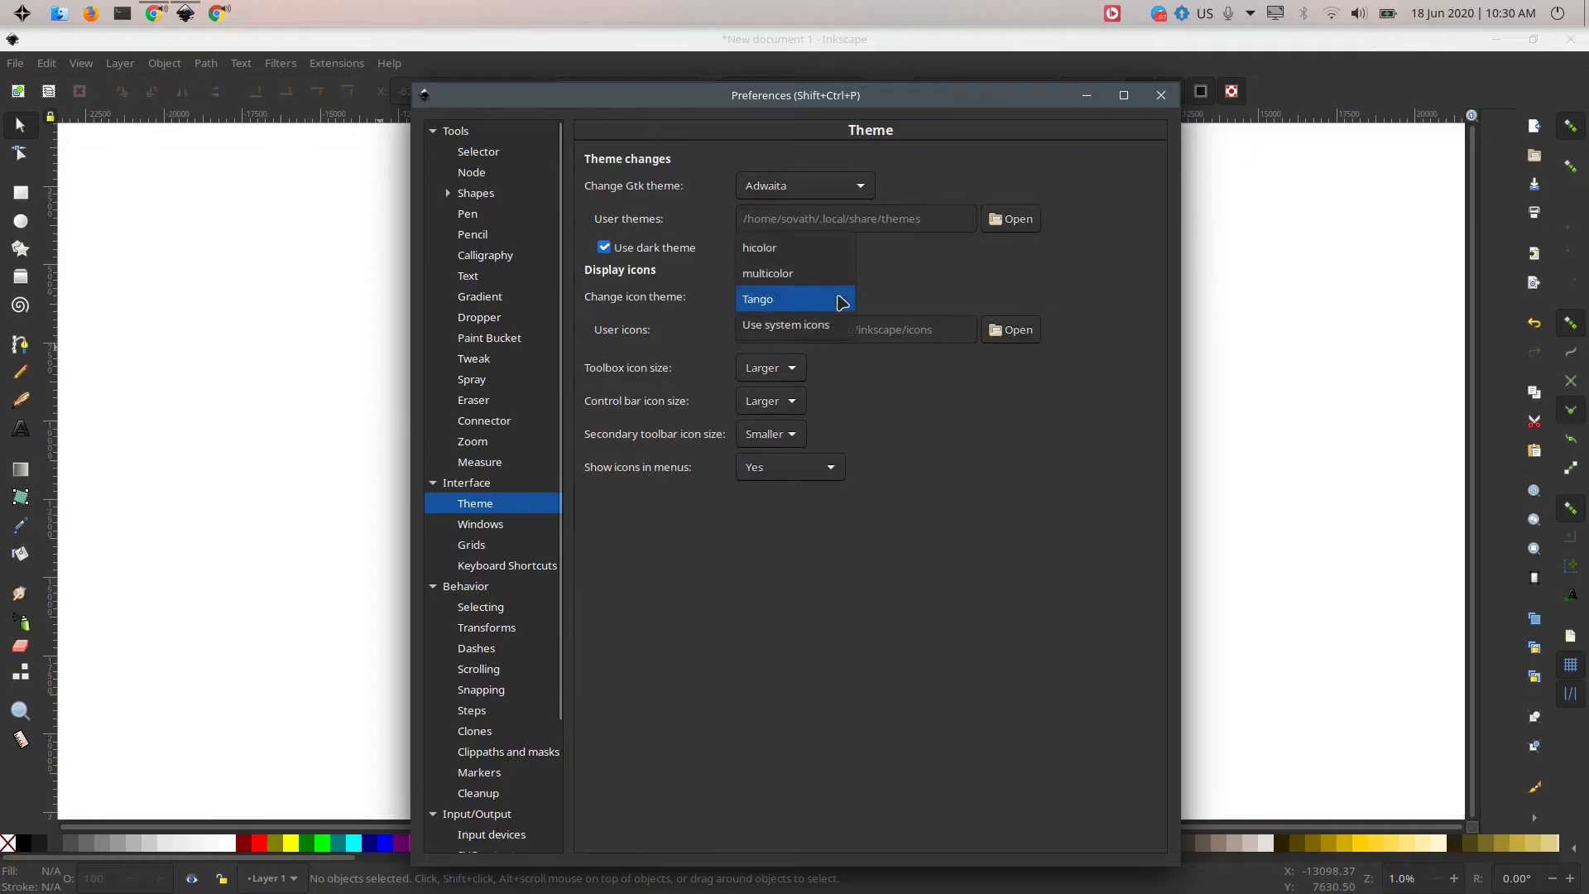
{"action": "left_click", "coordinate": [778, 275]}
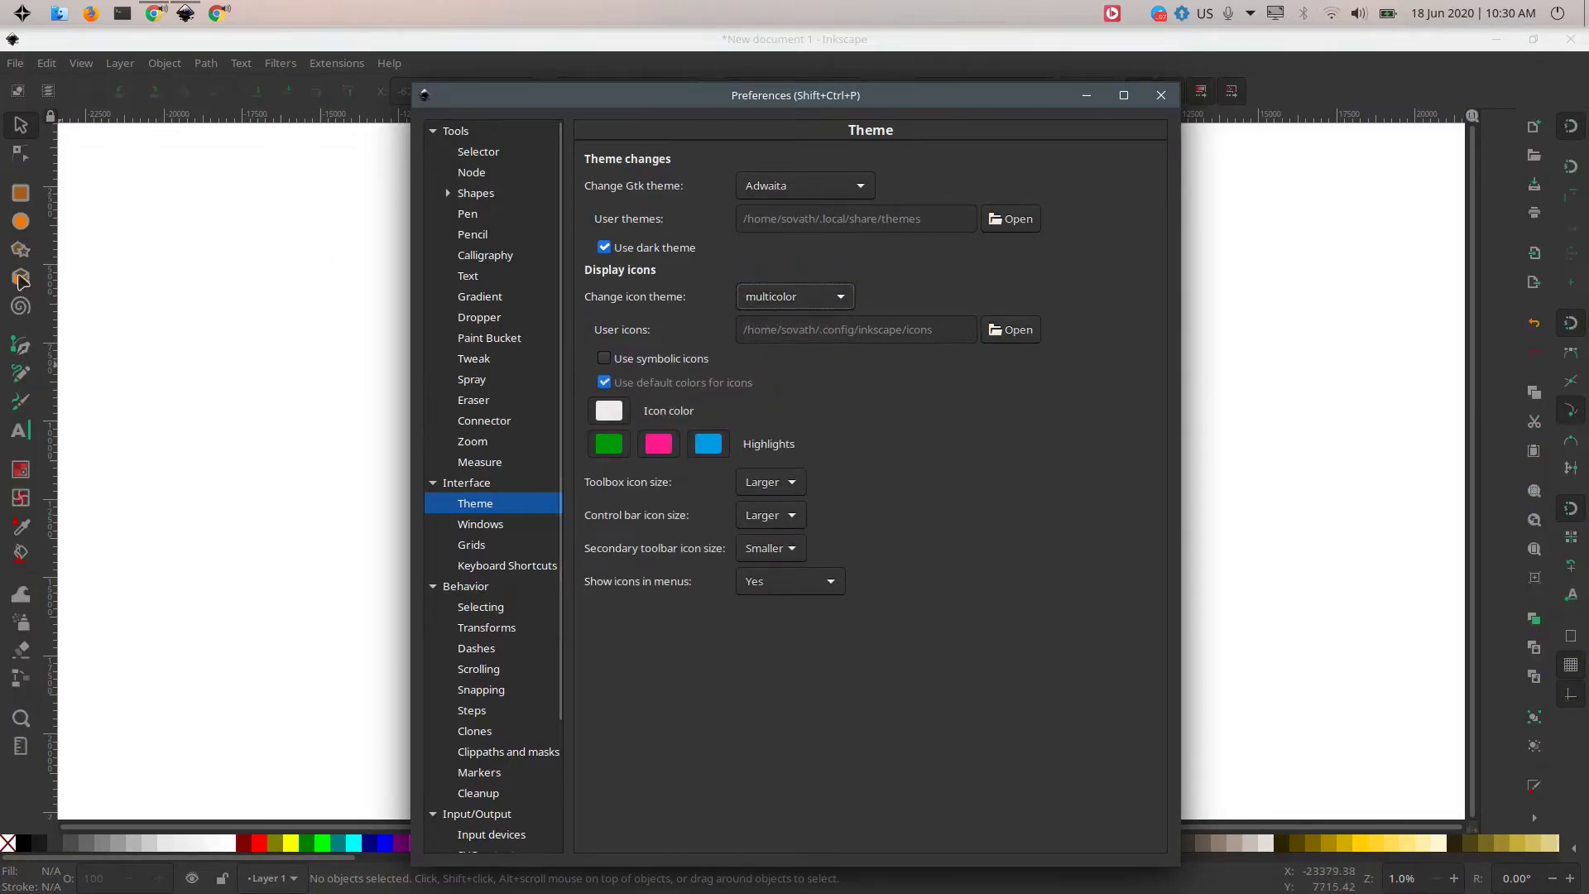
Step: Try the Breeze-Dark and HighContrastInverse Gtk themes and restore Adwaita
{"action": "left_click", "coordinate": [805, 197]}
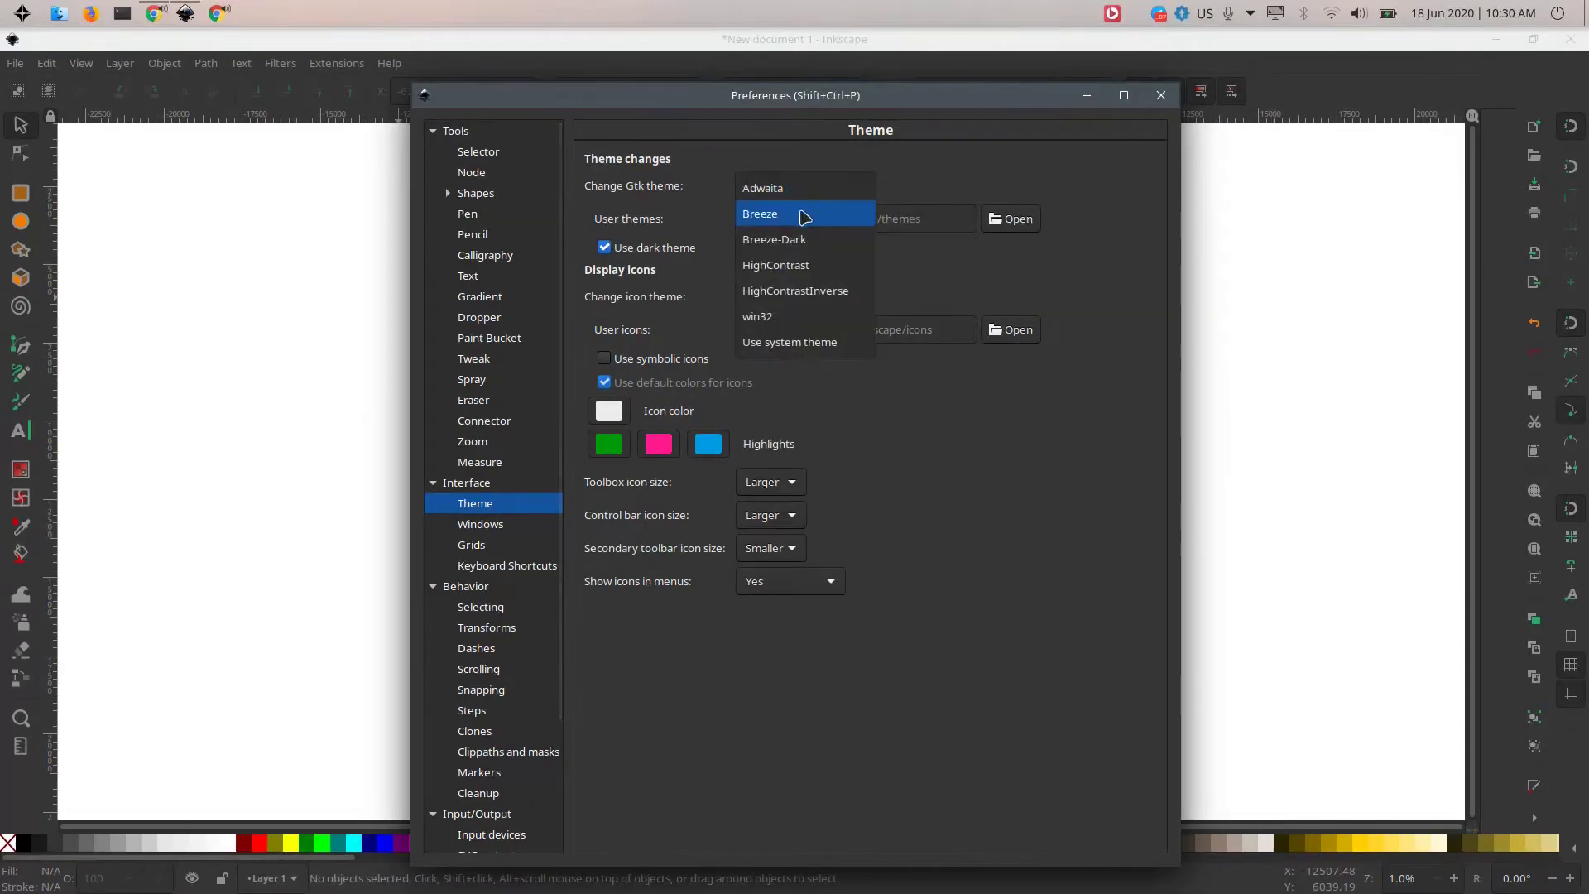
{"action": "key", "text": "Escape"}
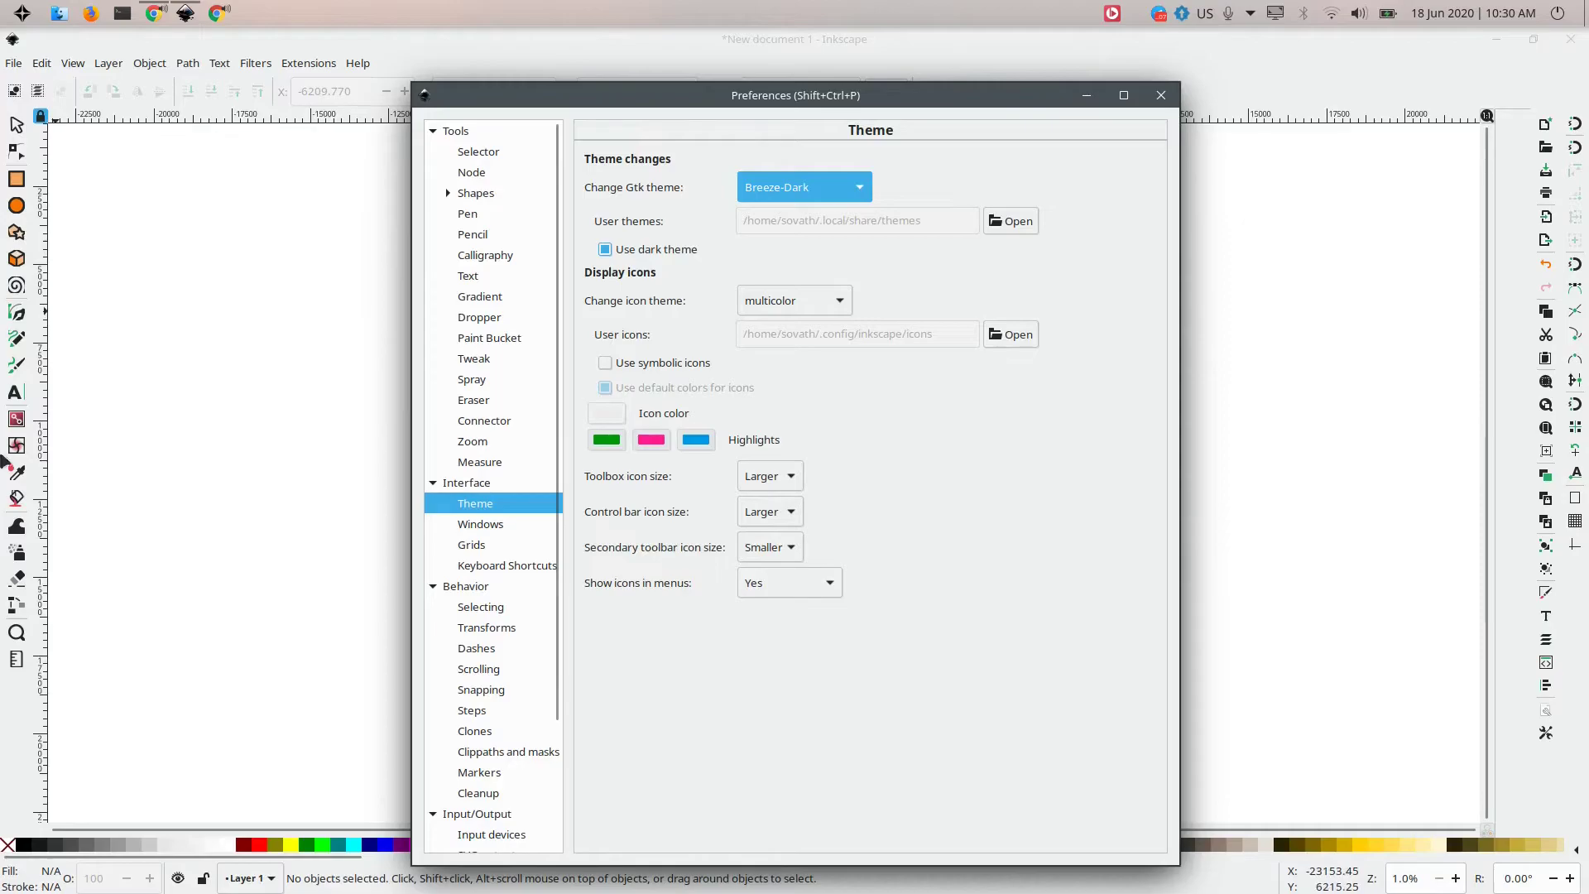
{"action": "left_click", "coordinate": [836, 187]}
{"action": "left_click", "coordinate": [808, 236]}
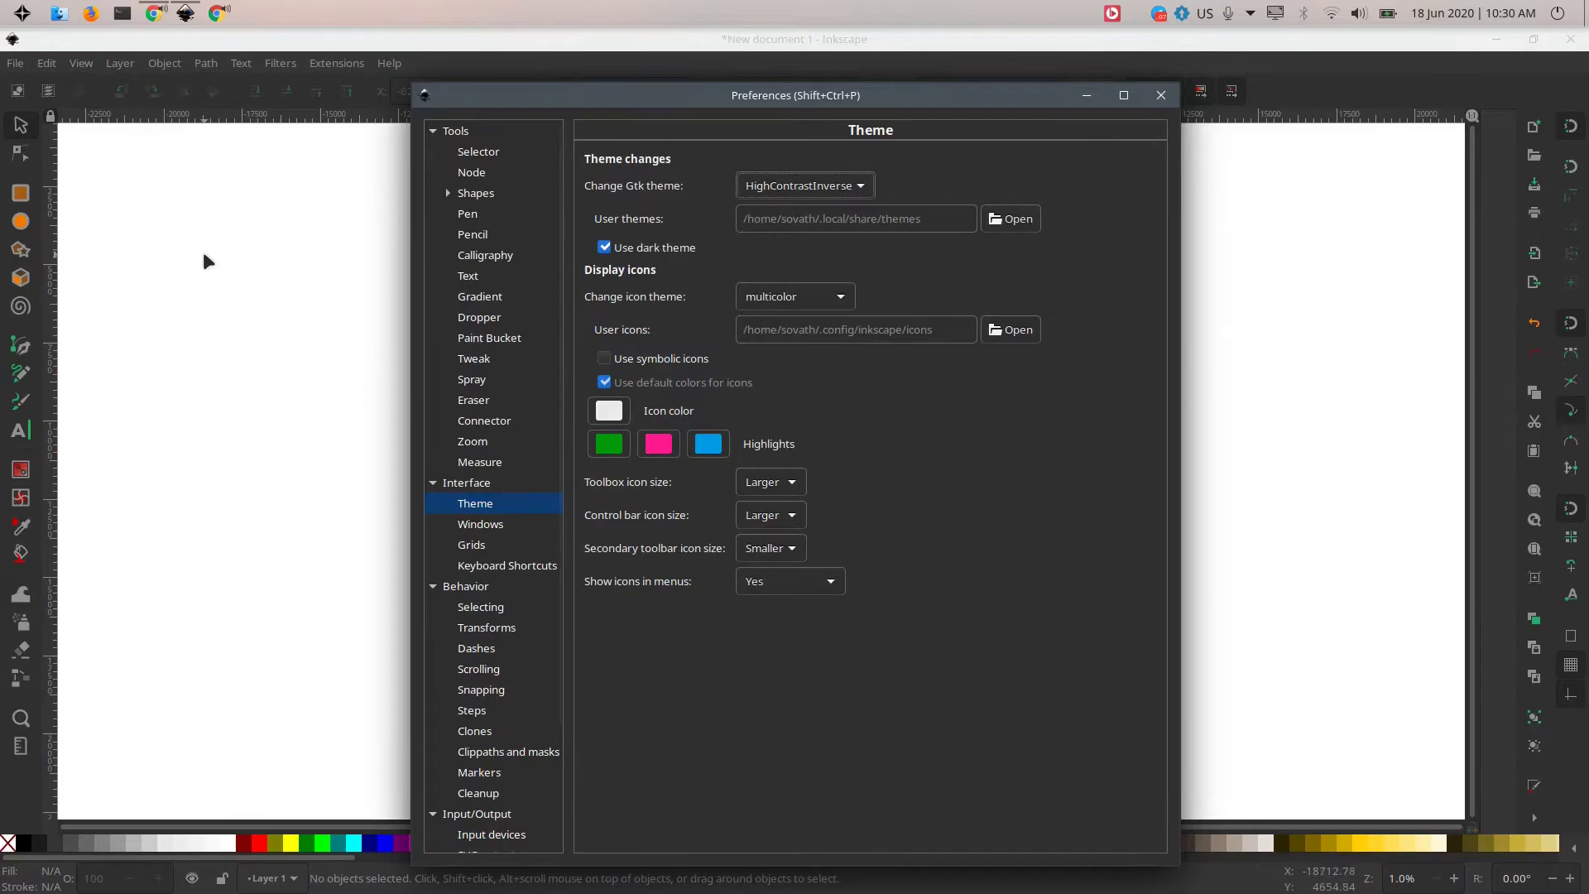
{"action": "left_click", "coordinate": [834, 194]}
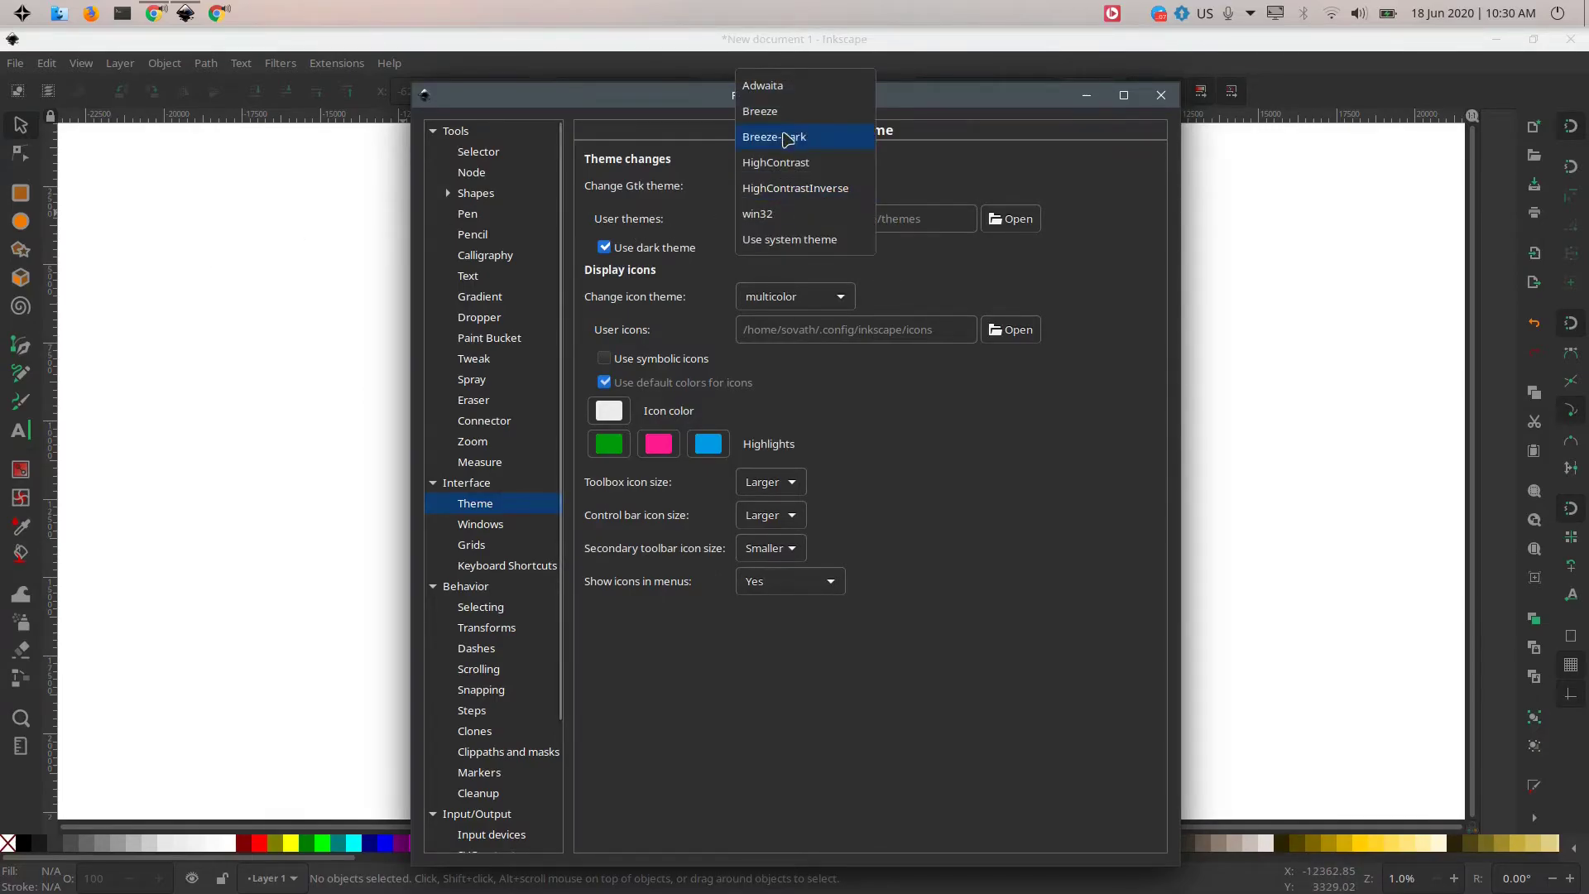
{"action": "left_click", "coordinate": [770, 85]}
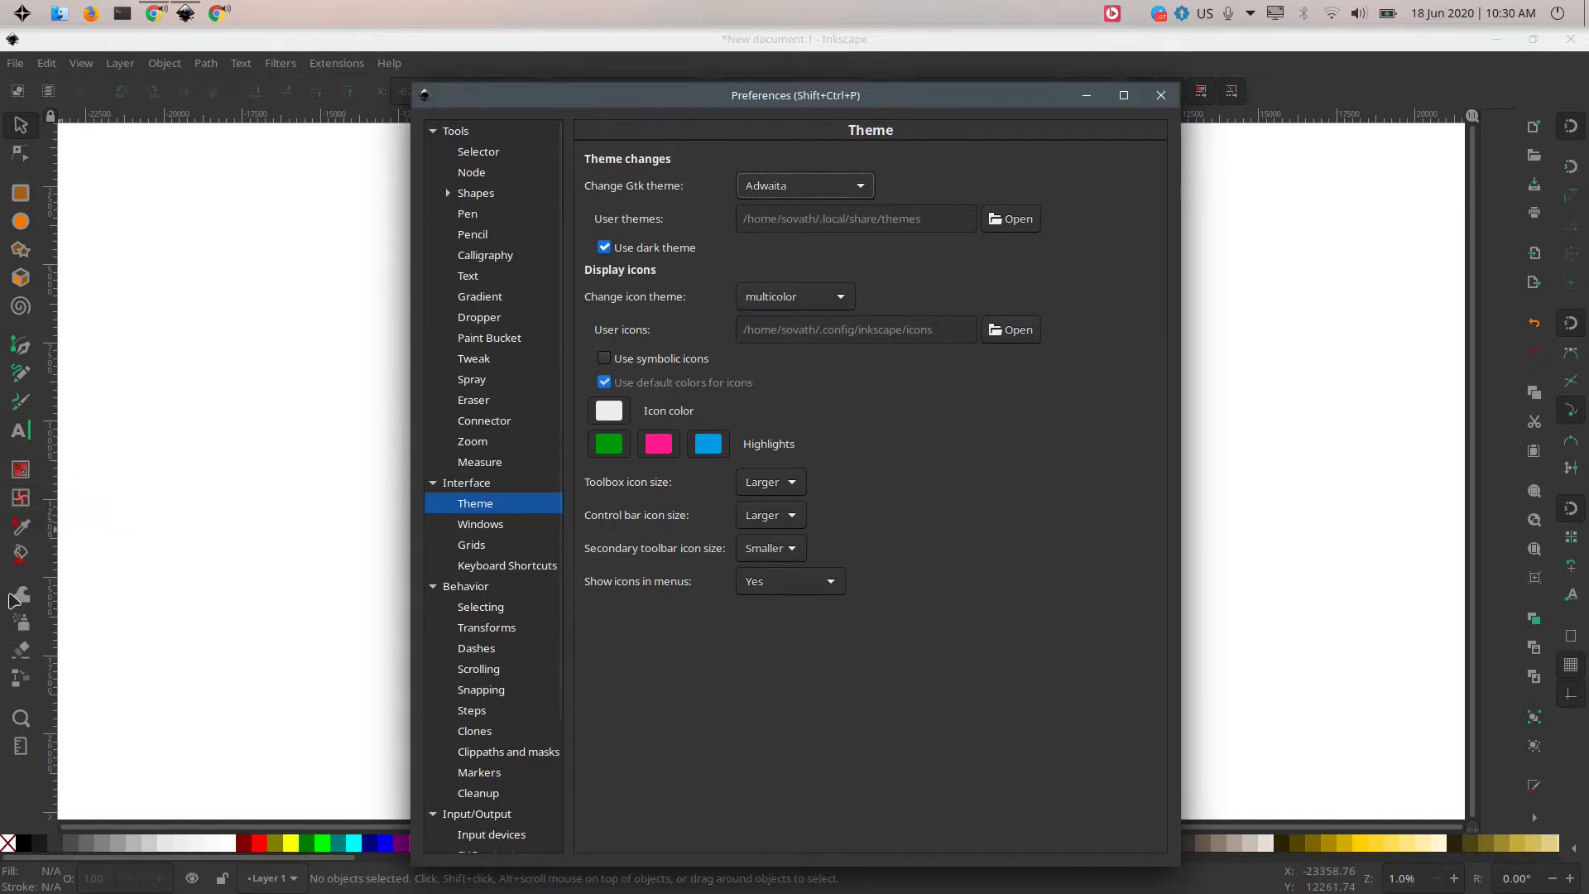
Step: Close the preferences and draw a rectangle about 19590 by 14325 mm in the middle of the canvas
{"action": "left_click", "coordinate": [1159, 96]}
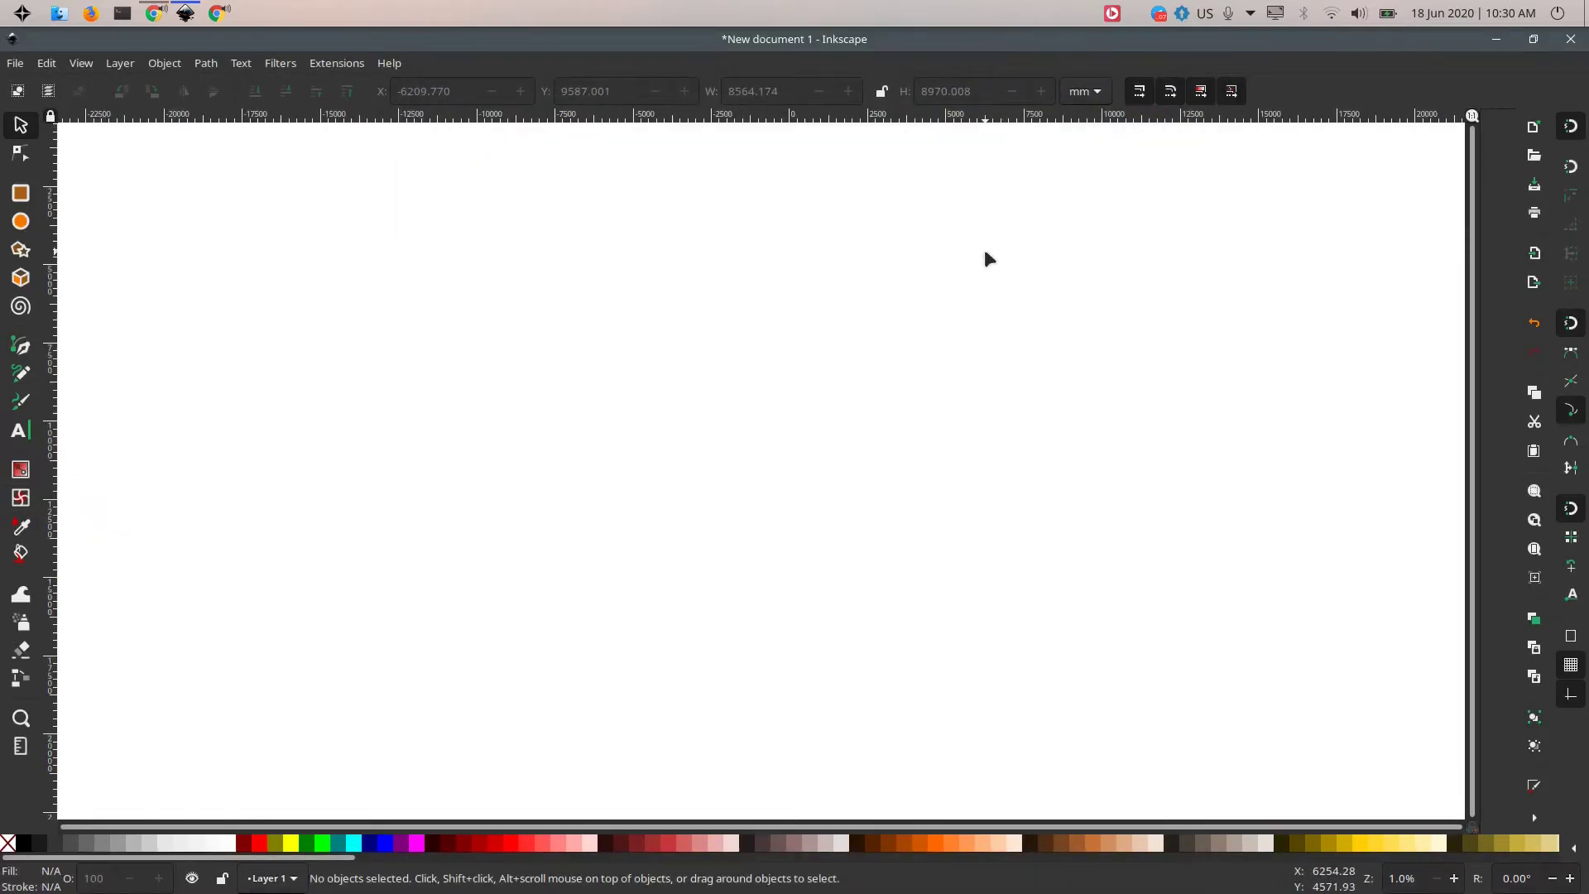
{"action": "left_click", "coordinate": [19, 194]}
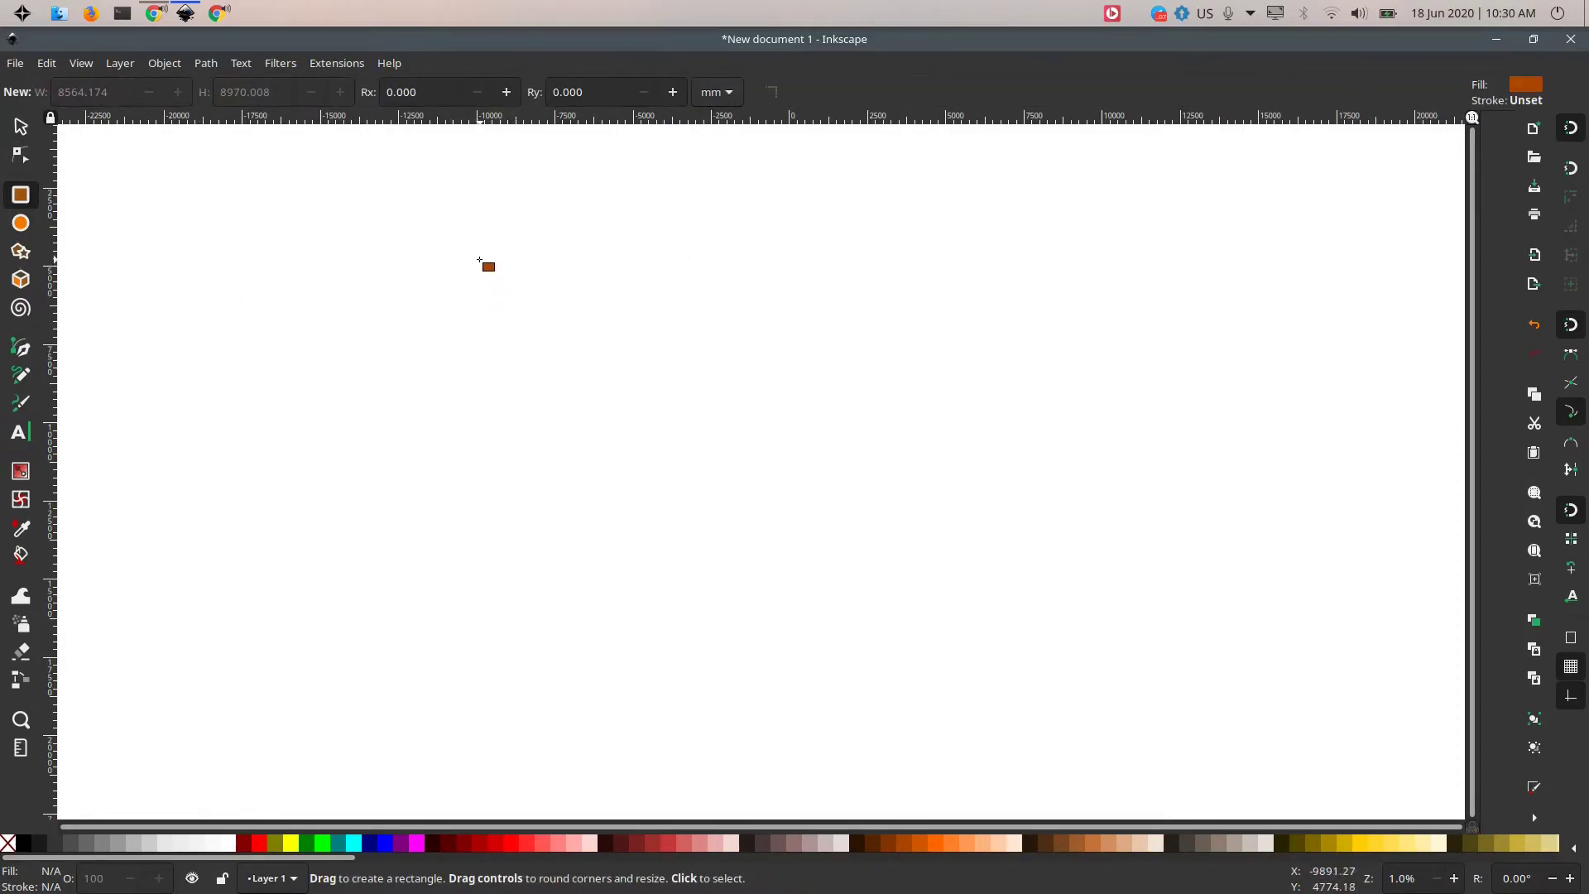
{"action": "left_click_drag", "start_coordinate": [479, 260], "coordinate": [1092, 705]}
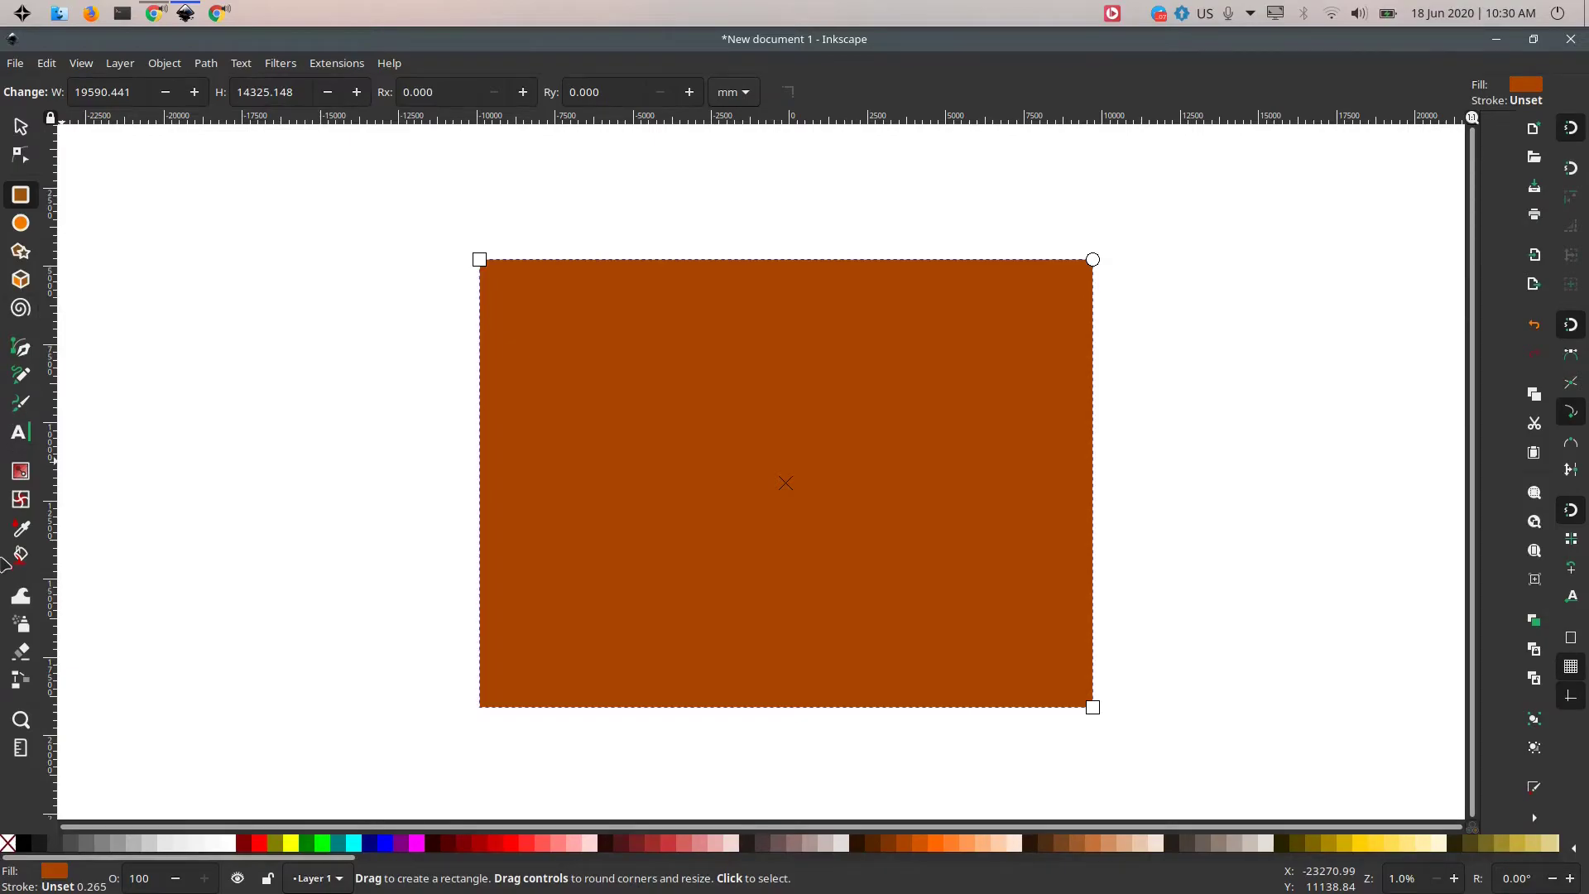
Step: Recolor the rectangle blue, apply a mesh gradient with 1 row and 1 column, and select its upper-left corner node
{"action": "left_click", "coordinate": [21, 500]}
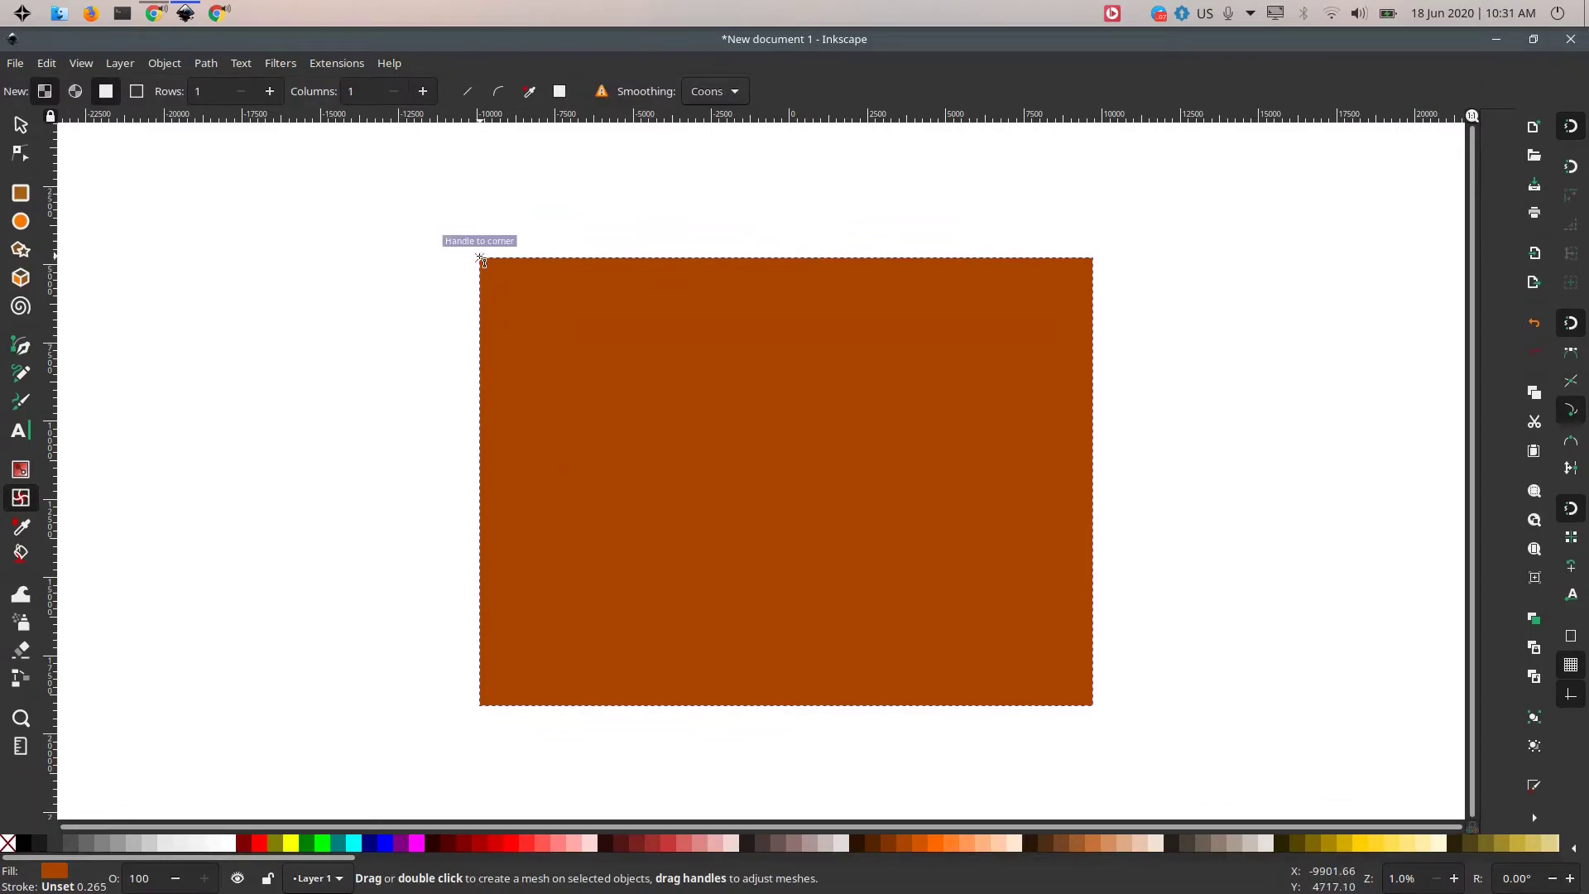
{"action": "left_click_drag", "start_coordinate": [480, 261], "coordinate": [495, 276]}
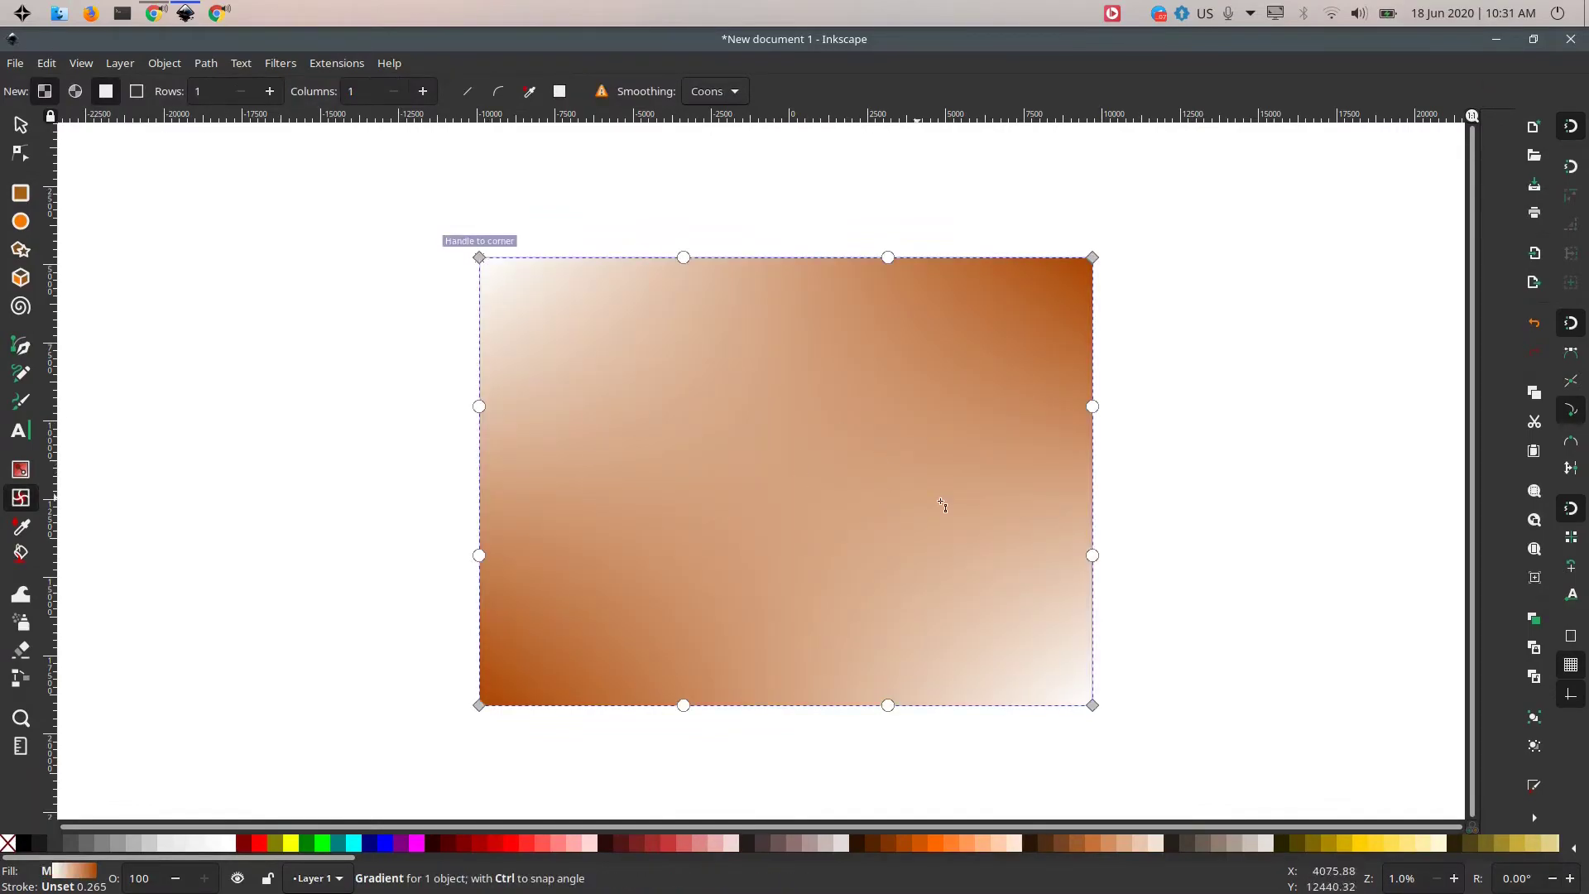
{"action": "left_click", "coordinate": [396, 844]}
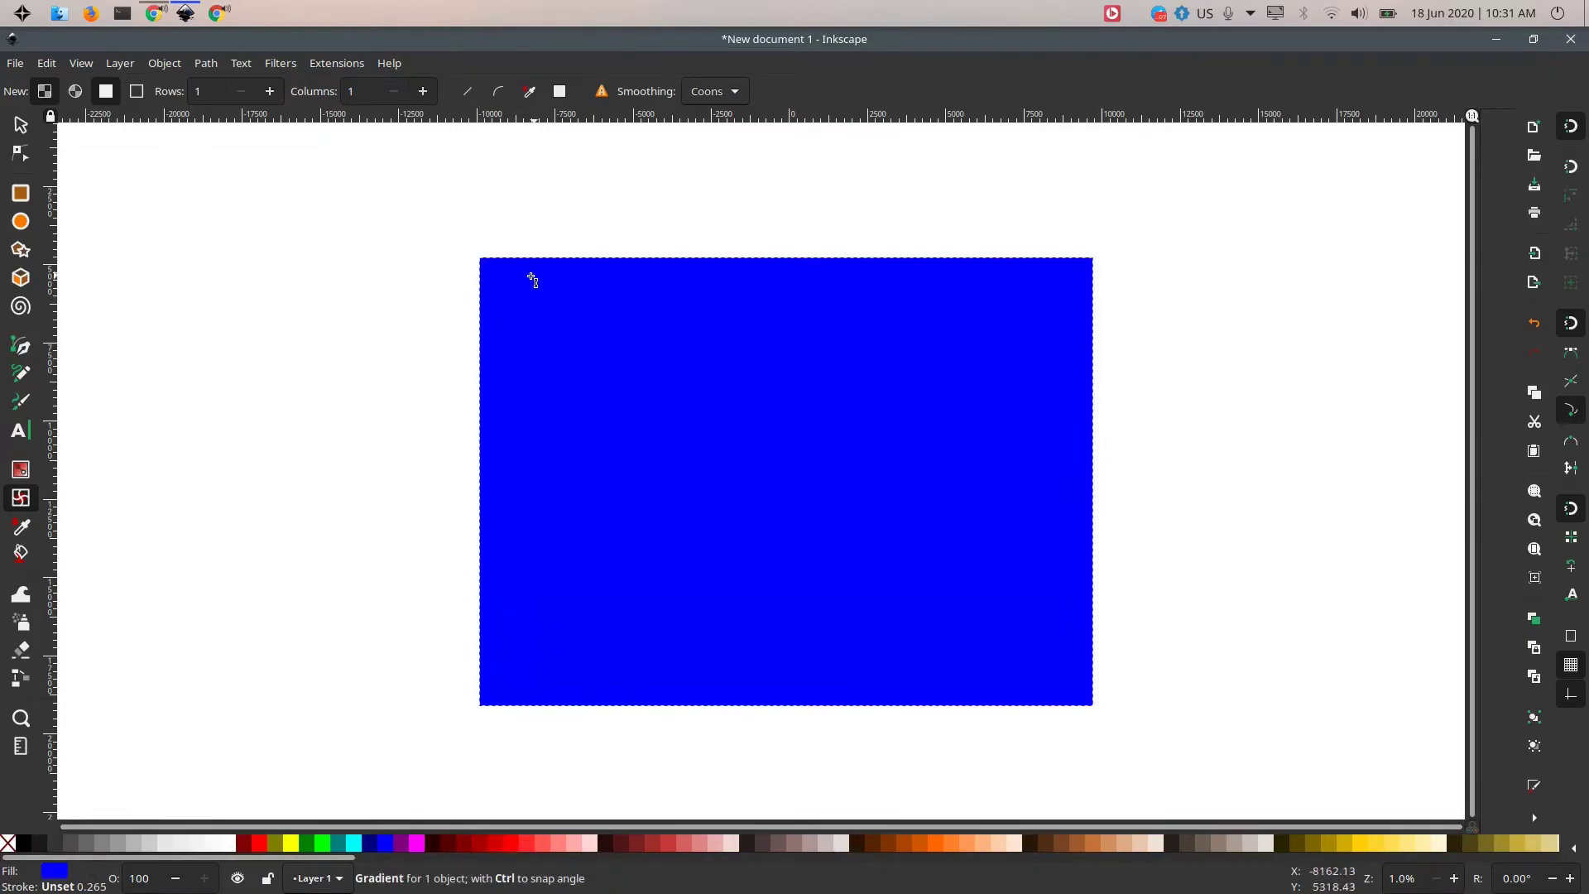
{"action": "double_click", "coordinate": [480, 259]}
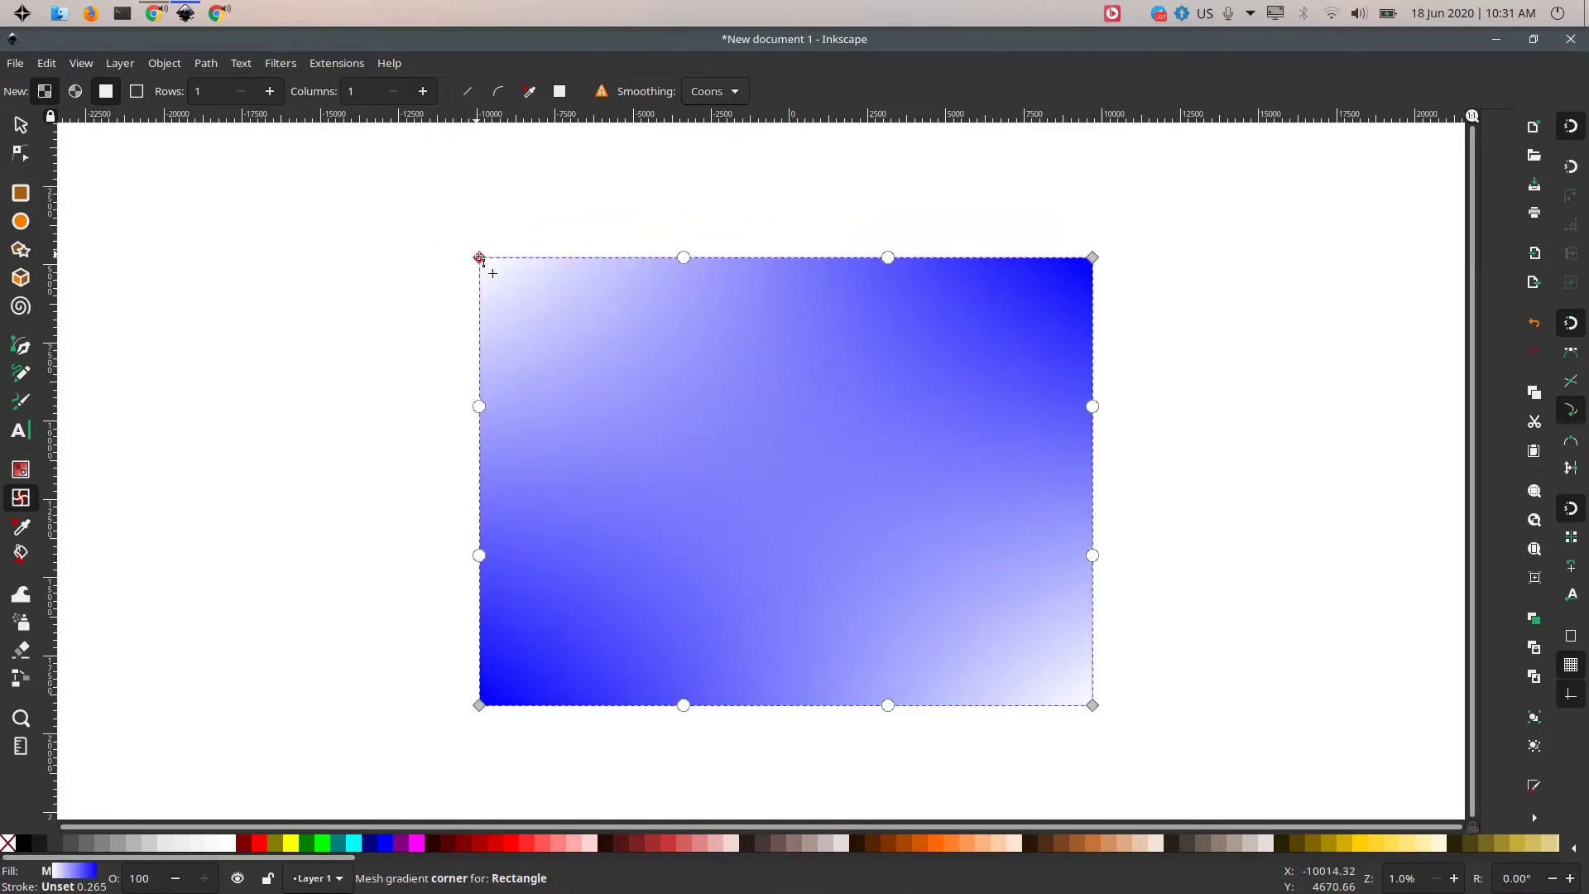
{"action": "mouse_move", "coordinate": [480, 259]}
{"action": "left_mouse_down"}
{"action": "mouse_move", "coordinate": [523, 319]}
{"action": "mouse_move", "coordinate": [571, 348]}
{"action": "mouse_move", "coordinate": [582, 292]}
{"action": "mouse_move", "coordinate": [480, 259]}
{"action": "left_mouse_up"}
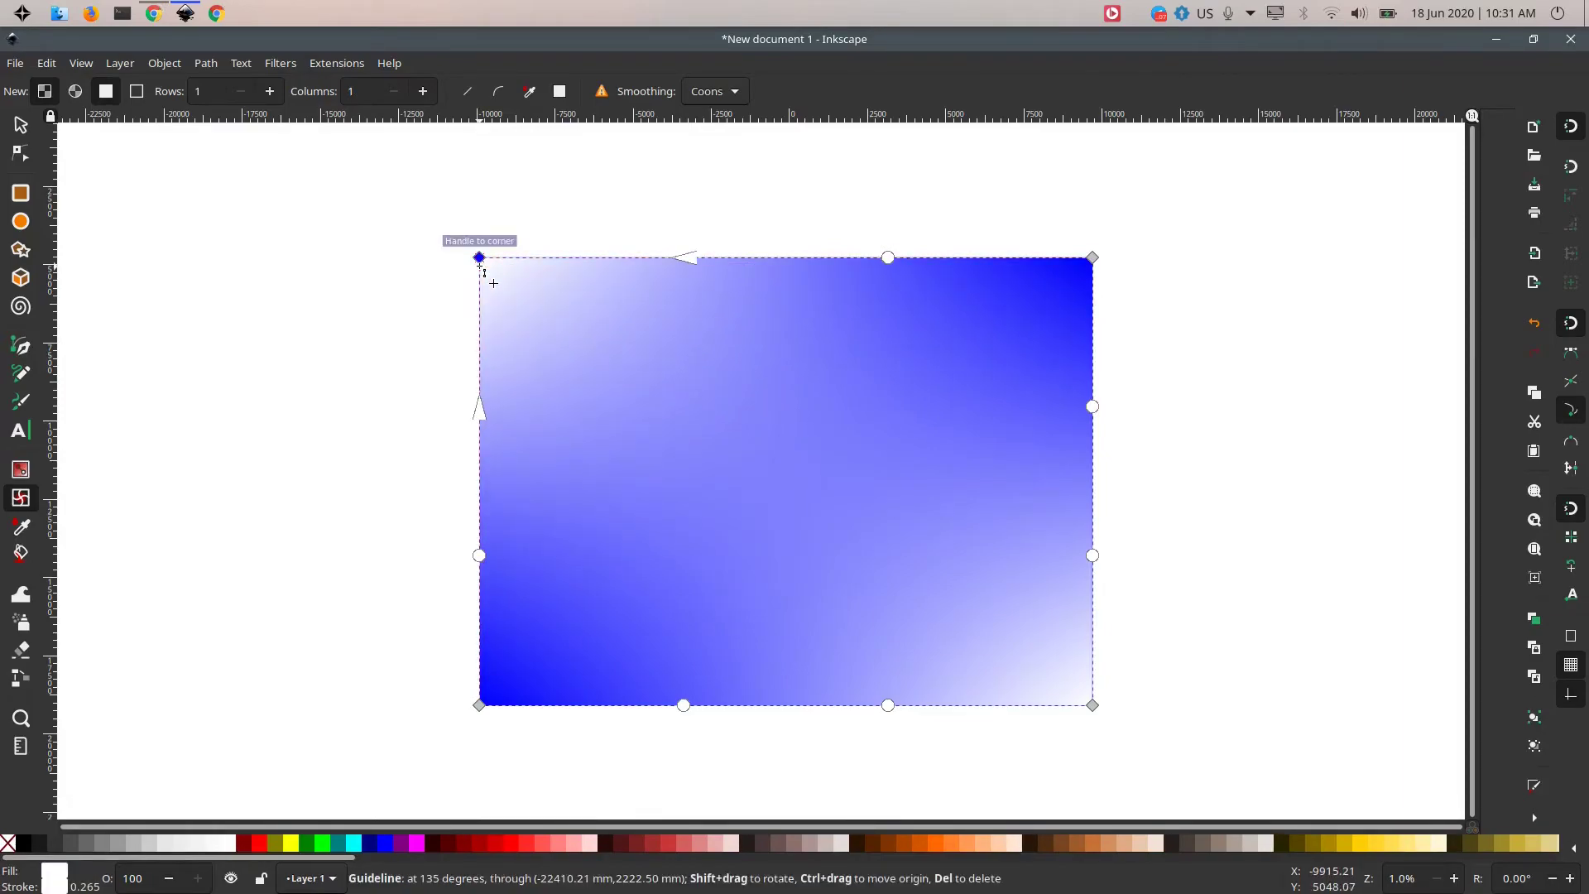
Step: Curve the upper and lower edges of the mesh inward by moving their four handles toward the shape's centre
{"action": "left_click_drag", "start_coordinate": [684, 705], "coordinate": [657, 519]}
{"action": "left_click_drag", "start_coordinate": [887, 707], "coordinate": [886, 510]}
{"action": "left_click_drag", "start_coordinate": [888, 257], "coordinate": [884, 428]}
{"action": "left_click_drag", "start_coordinate": [679, 259], "coordinate": [642, 392]}
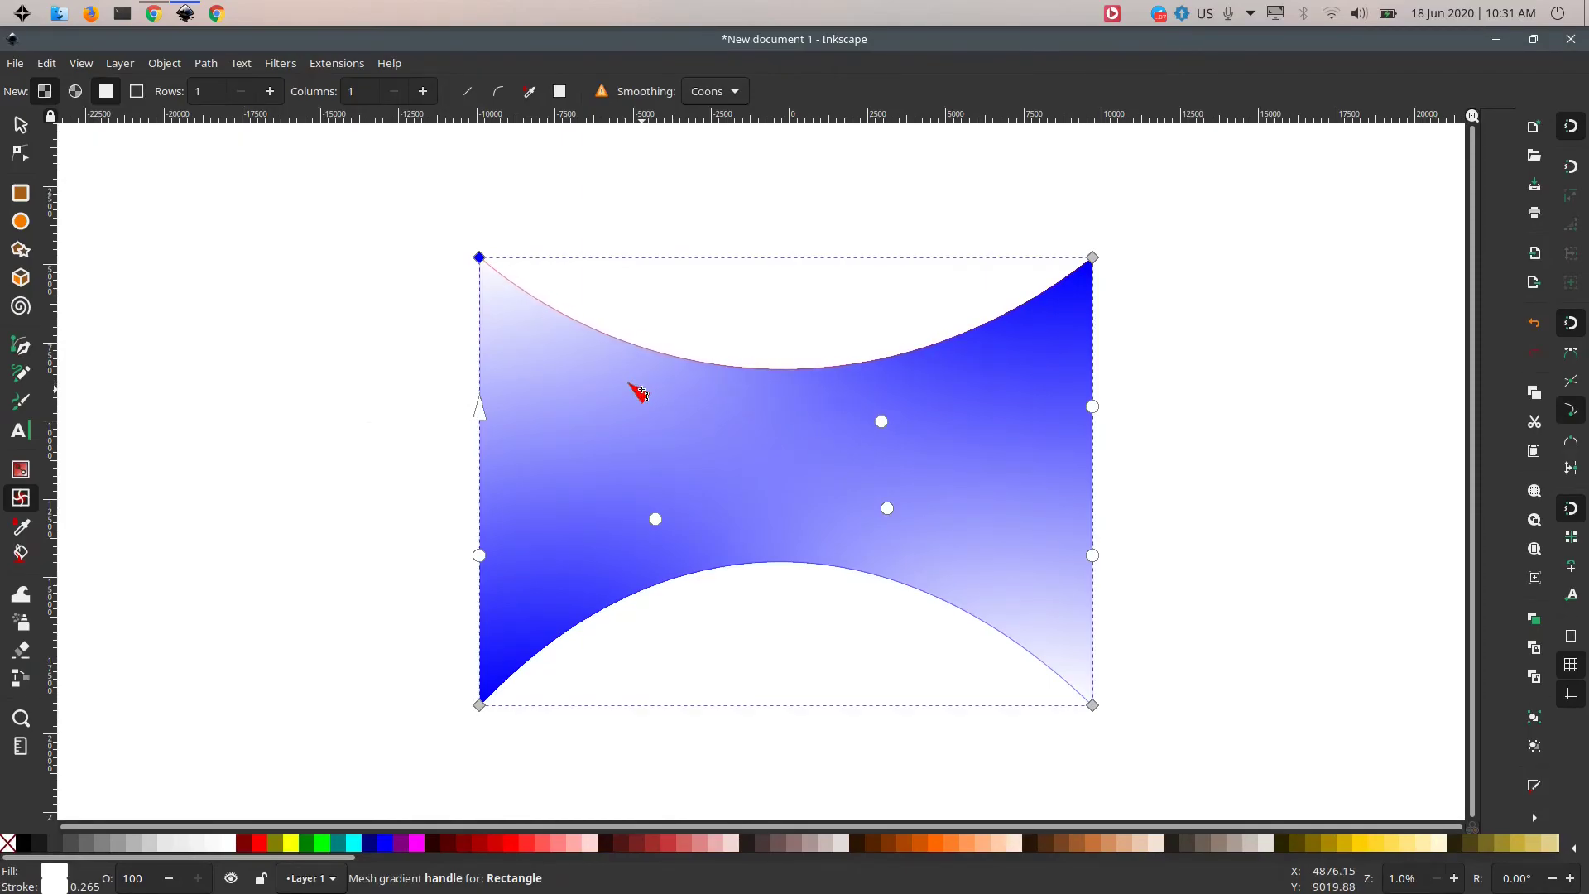
Step: Shift the mesh shape slightly to the left and skew it vertically, mirrored, to a height of about 22761 mm
{"action": "key", "text": "s"}
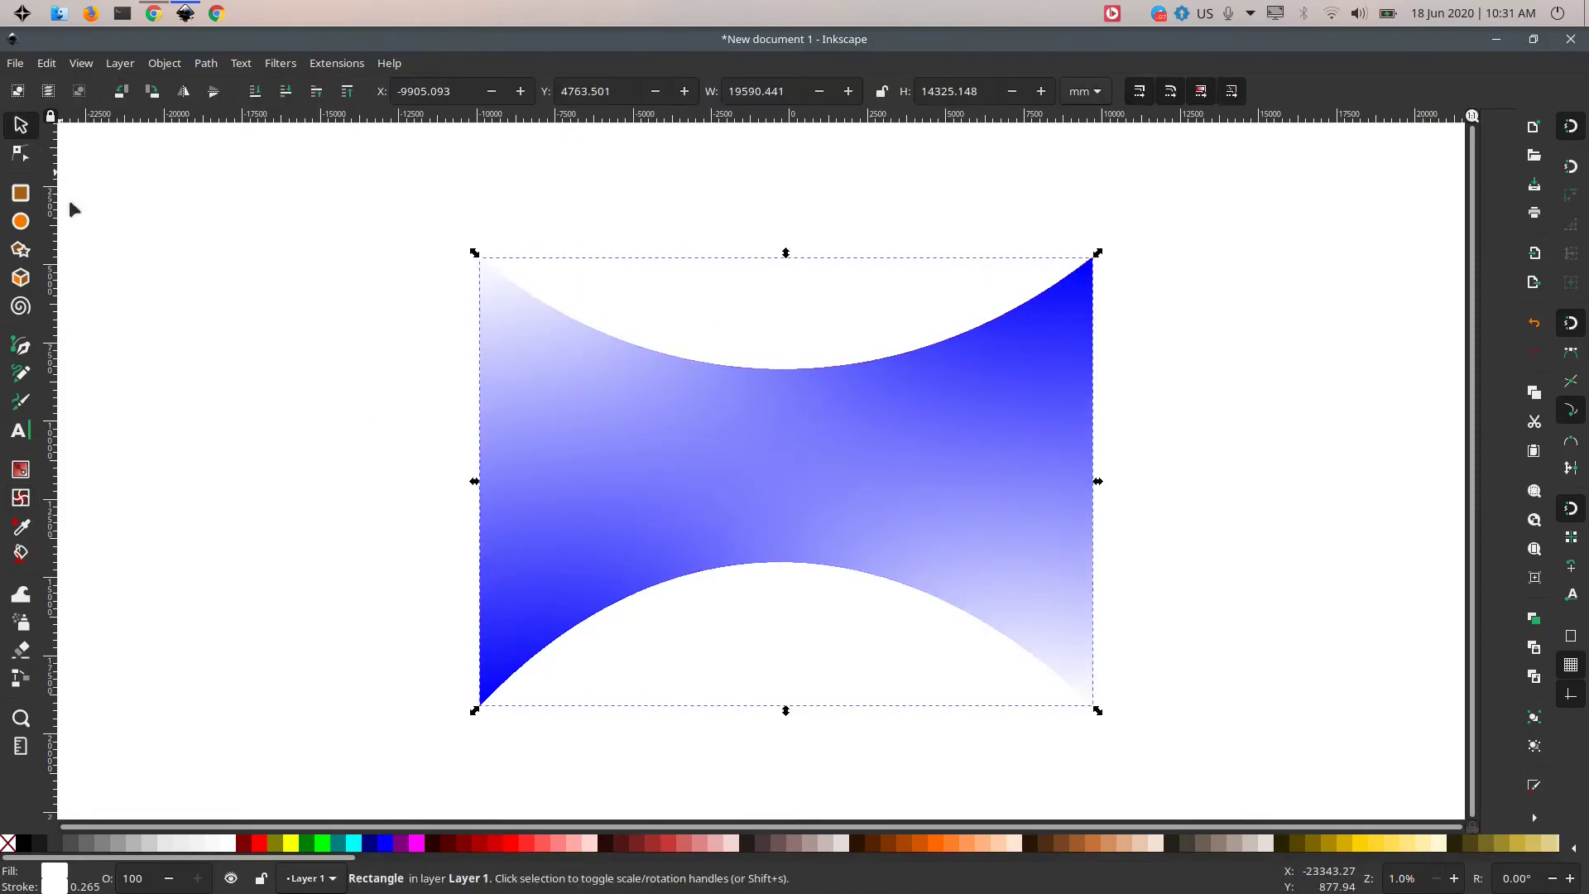
{"action": "left_click", "coordinate": [416, 444]}
{"action": "left_click_drag", "start_coordinate": [699, 430], "coordinate": [736, 439]}
{"action": "left_click", "coordinate": [736, 440]}
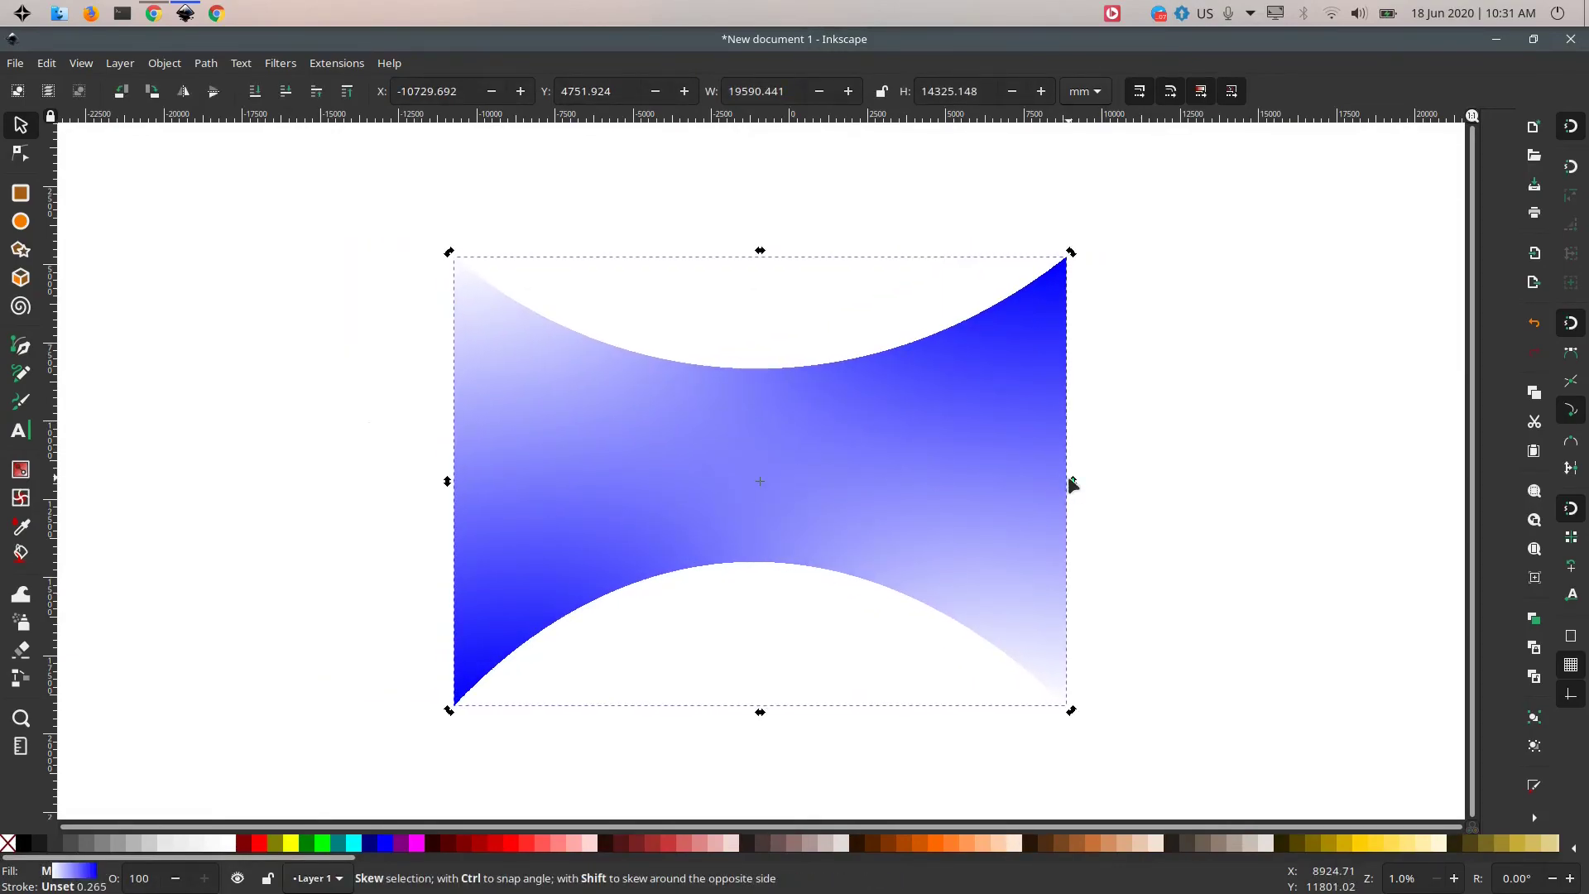
{"action": "left_click_drag", "start_coordinate": [1073, 481], "coordinate": [673, 355]}
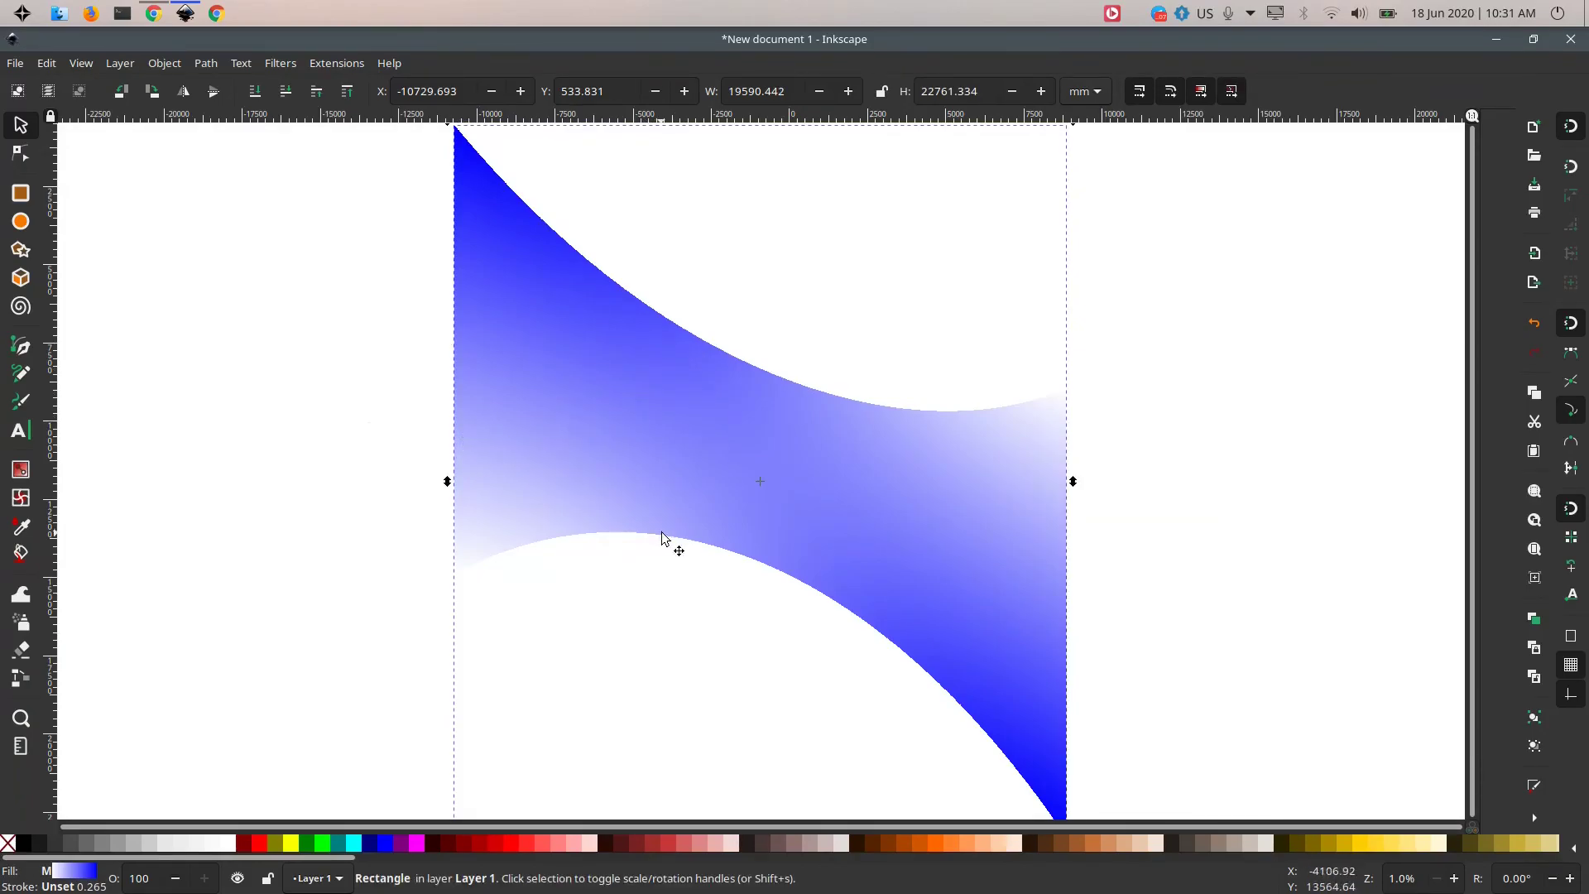
Step: Scale the mesh shape down to about 13385 by 16875 mm, move it up around the page and deselect it
{"action": "scroll", "coordinate": [663, 541], "scroll_direction": "up", "scroll_amount": 8}
{"action": "key", "text": "shift+s"}
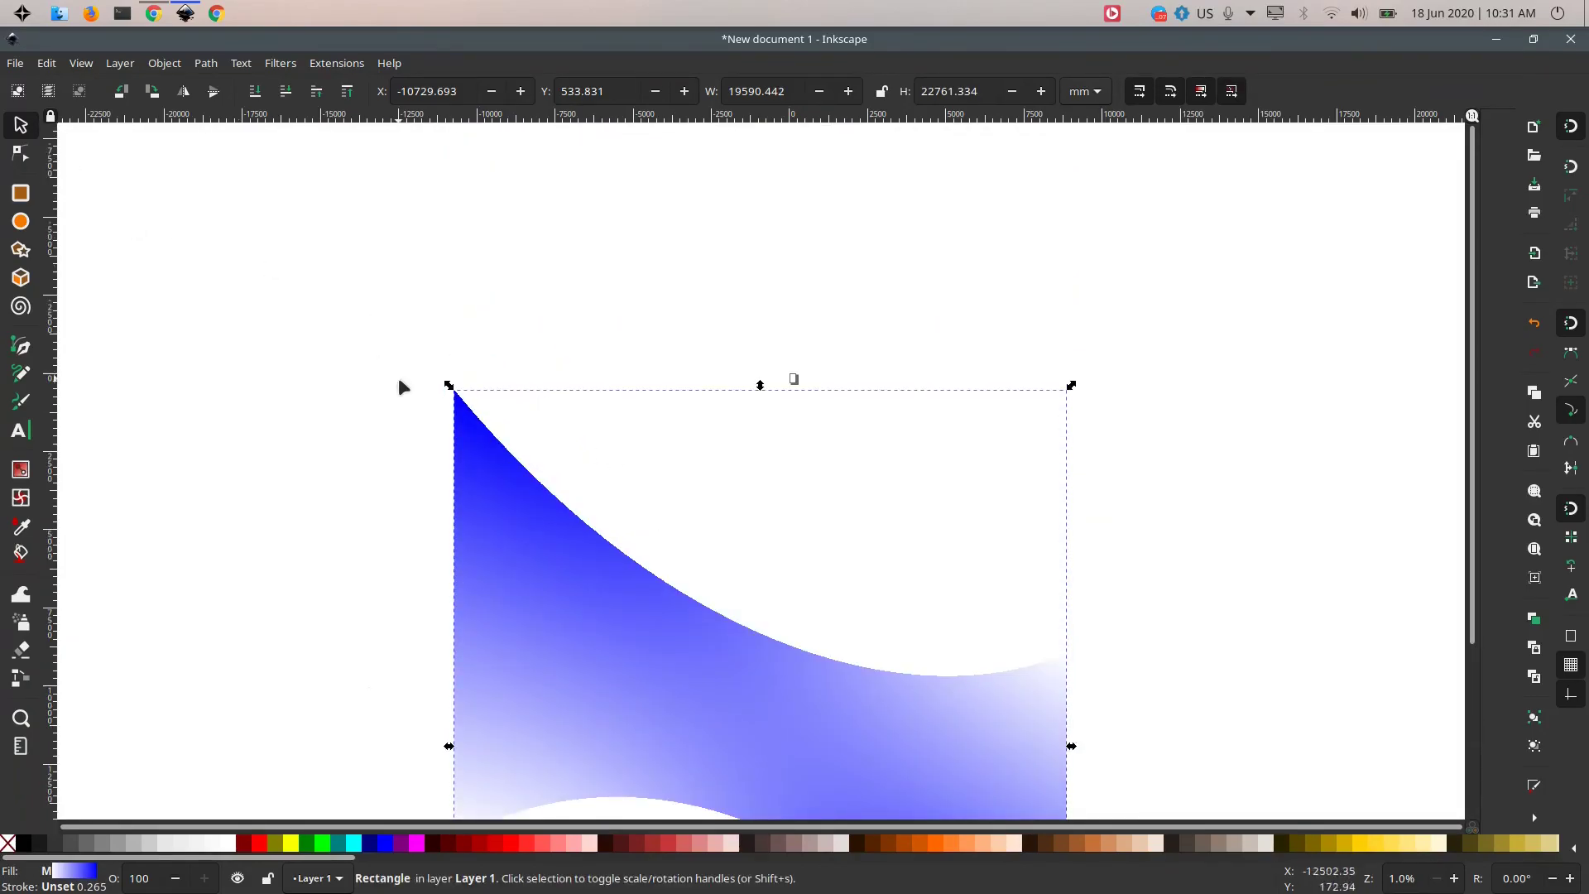
{"action": "left_click_drag", "start_coordinate": [456, 388], "coordinate": [645, 571]}
{"action": "left_click_drag", "start_coordinate": [651, 659], "coordinate": [613, 351]}
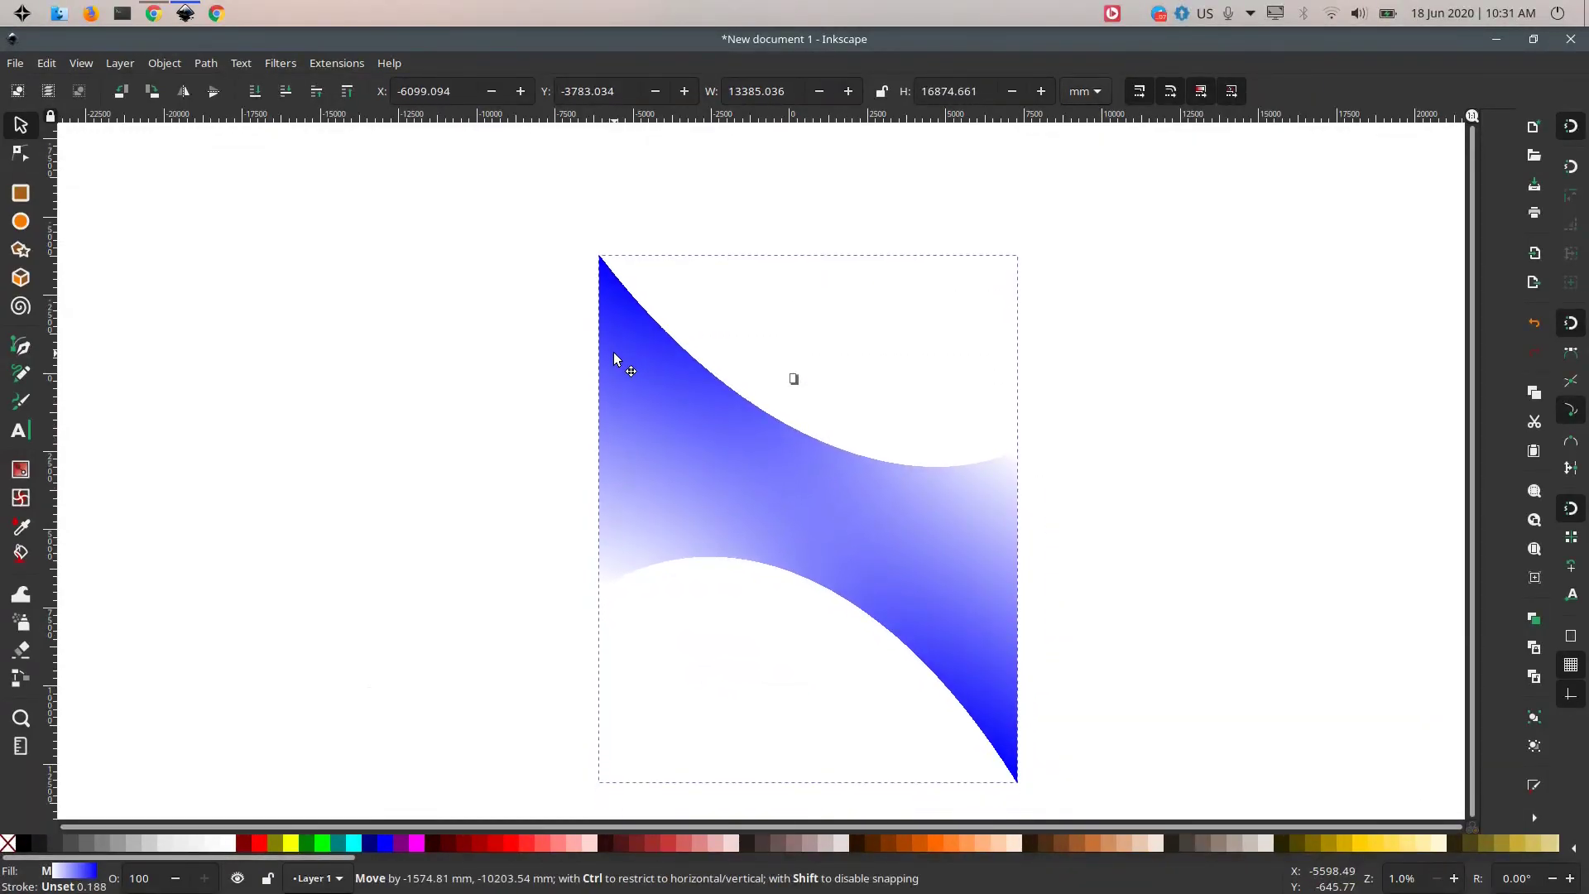
{"action": "left_click", "coordinate": [407, 392]}
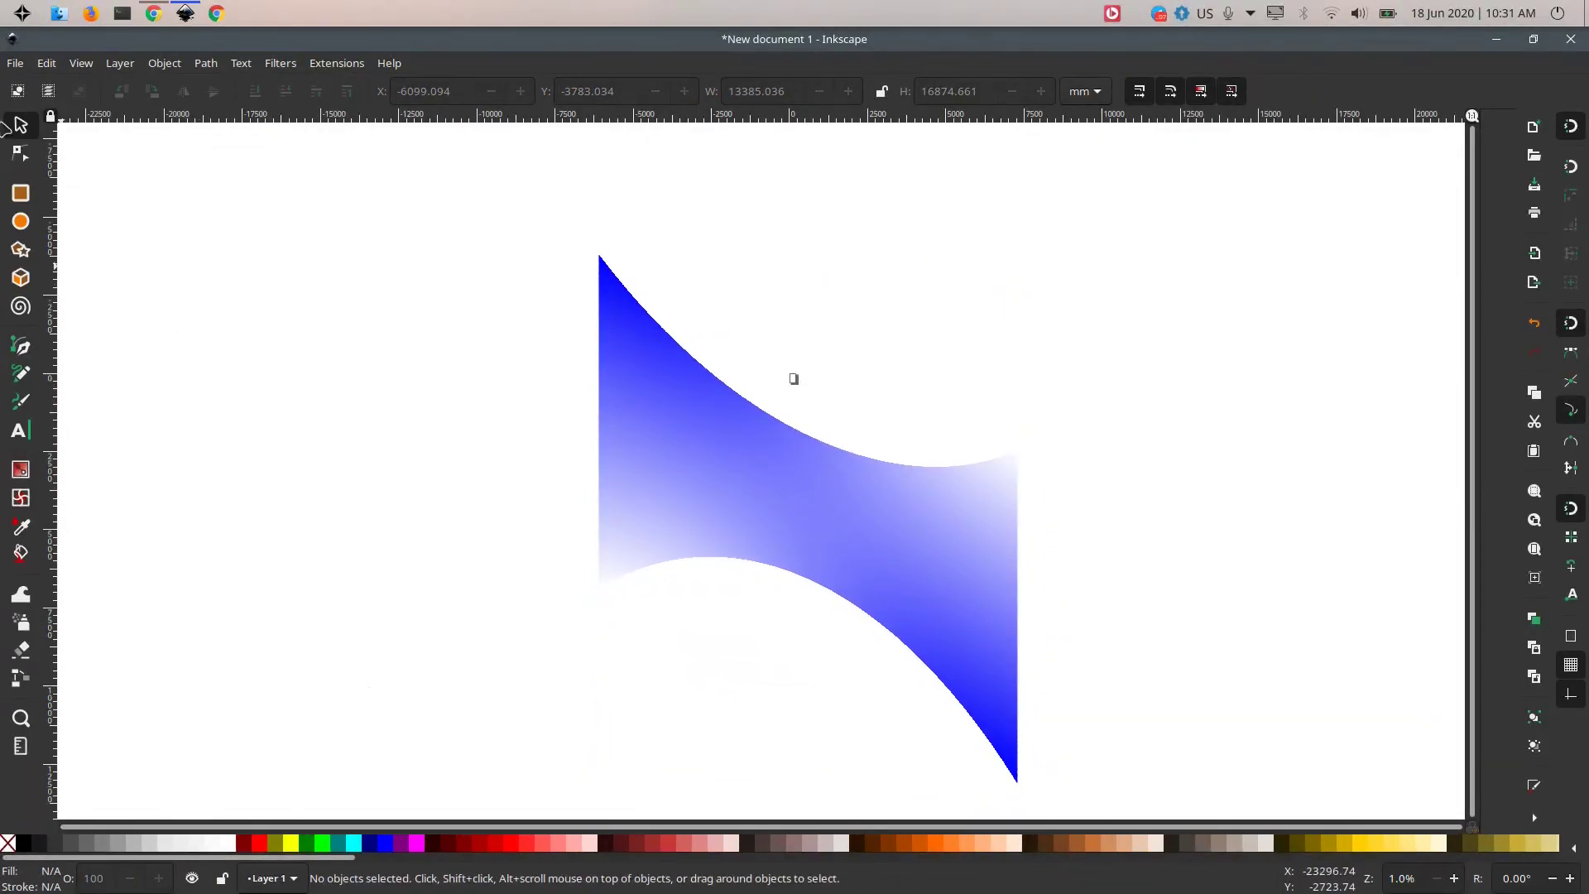
Step: Switch to the second Chrome window
{"action": "left_click", "coordinate": [215, 12]}
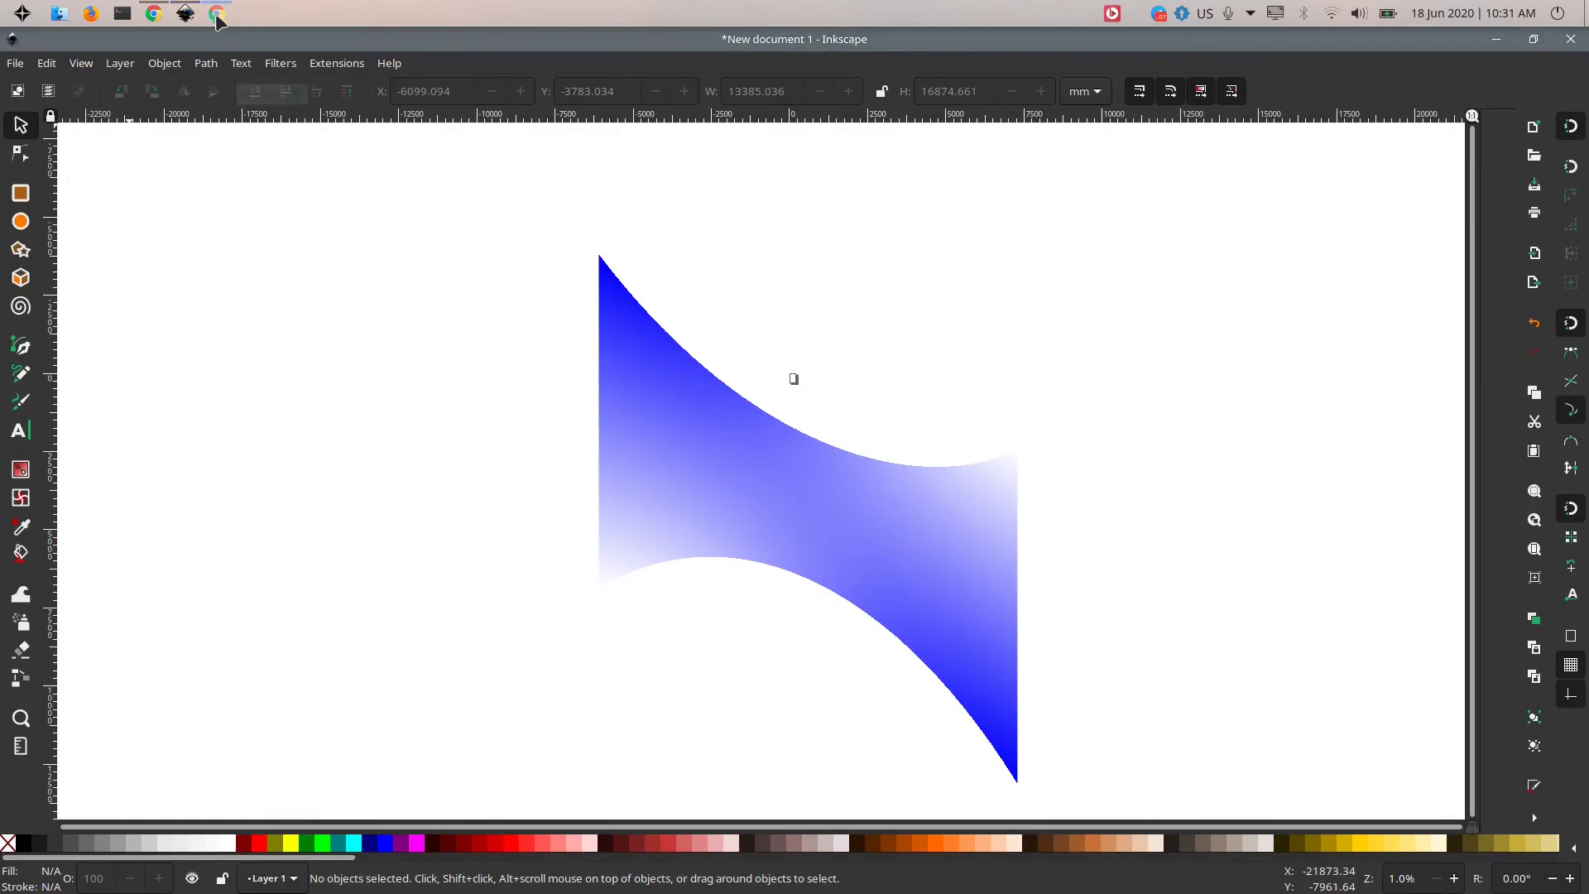